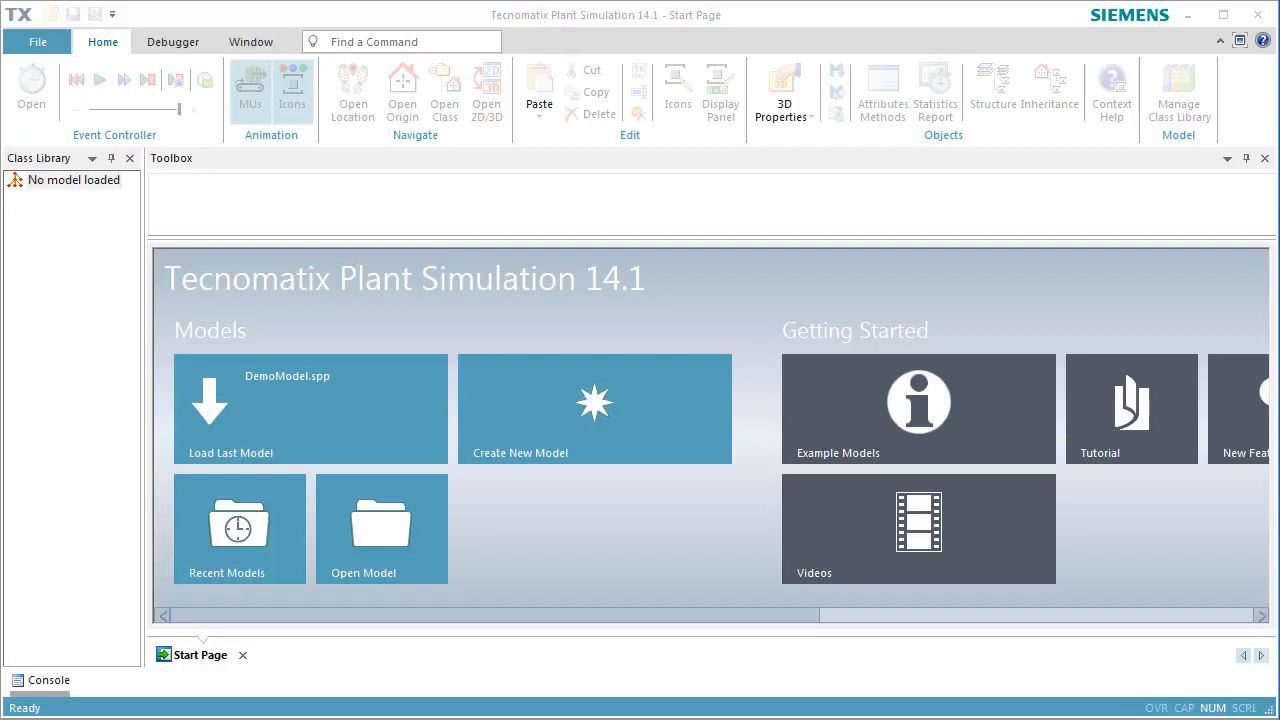
# Load the last model, DemoModel.spp, and set its 3D view to hide the grid and show shadows
pyautogui.click(428, 372)
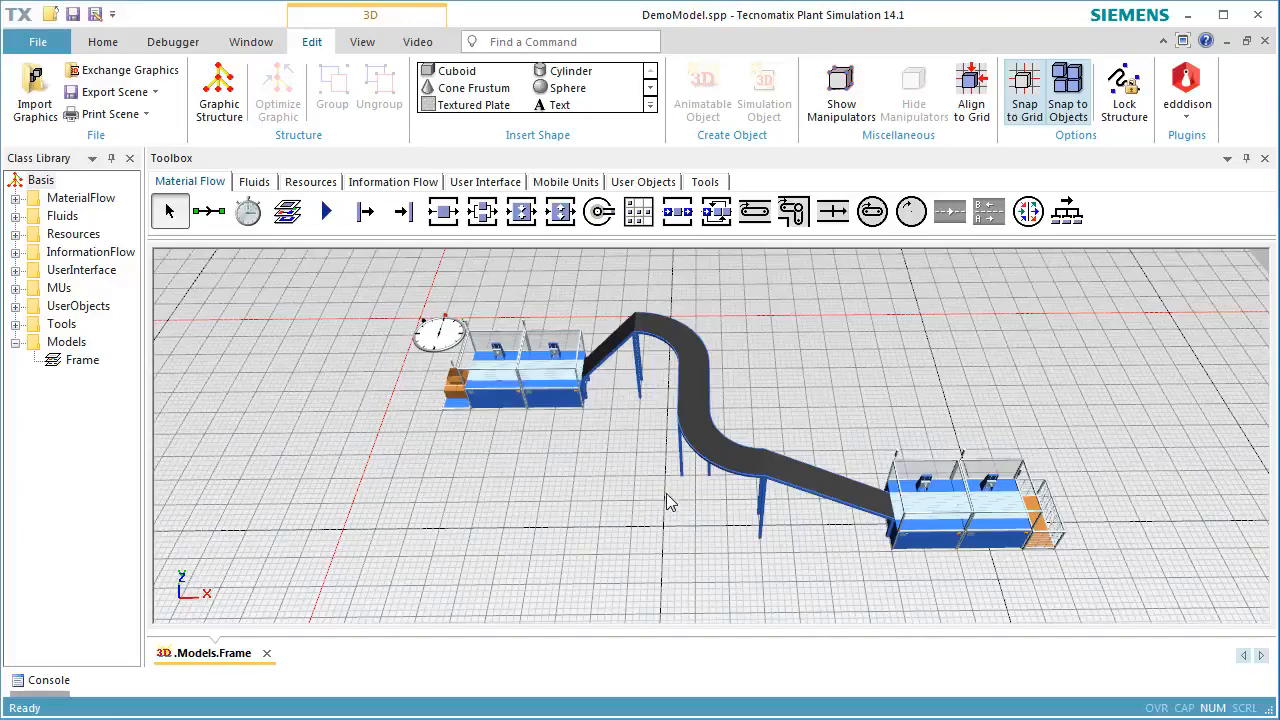
pyautogui.click(362, 47)
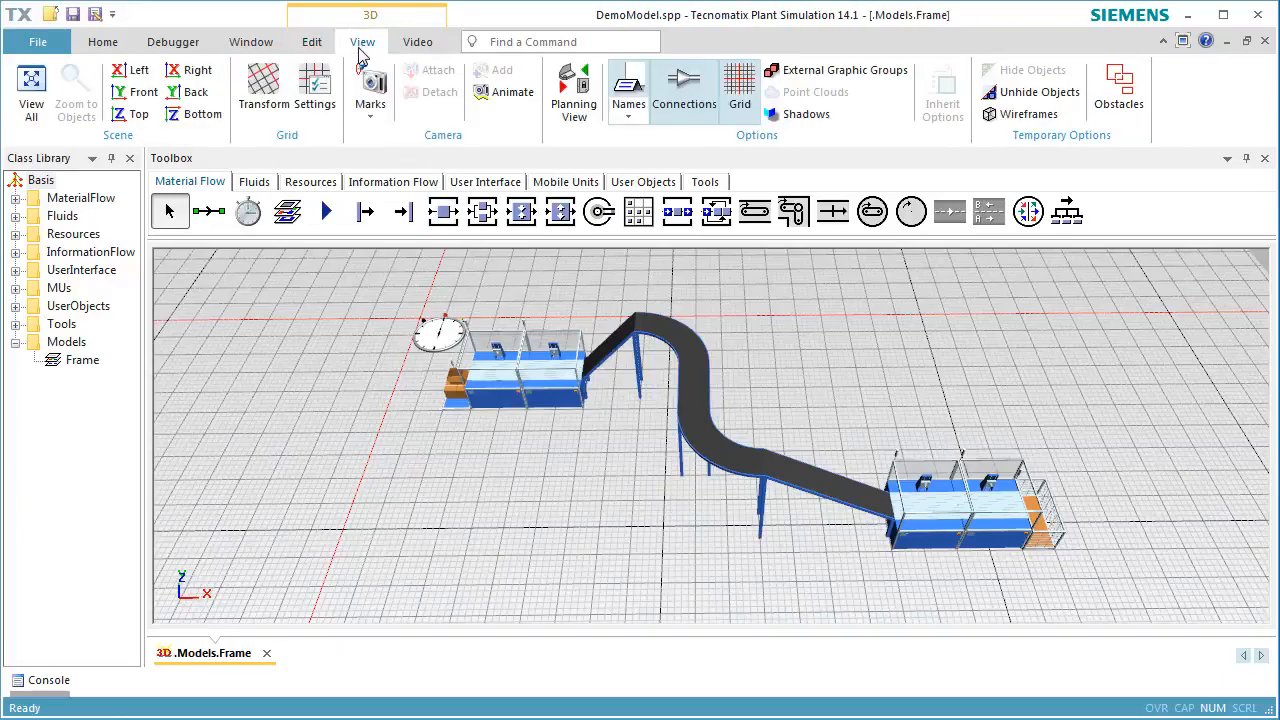
pyautogui.click(740, 100)
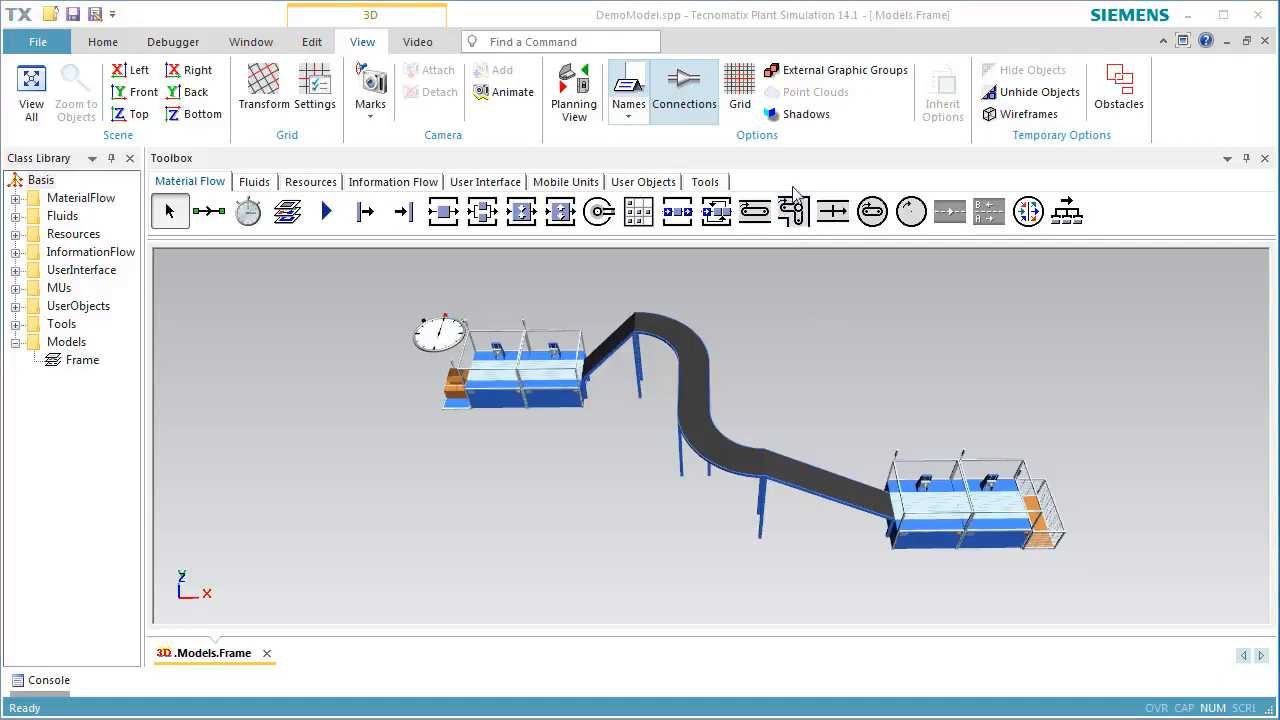
pyautogui.click(801, 116)
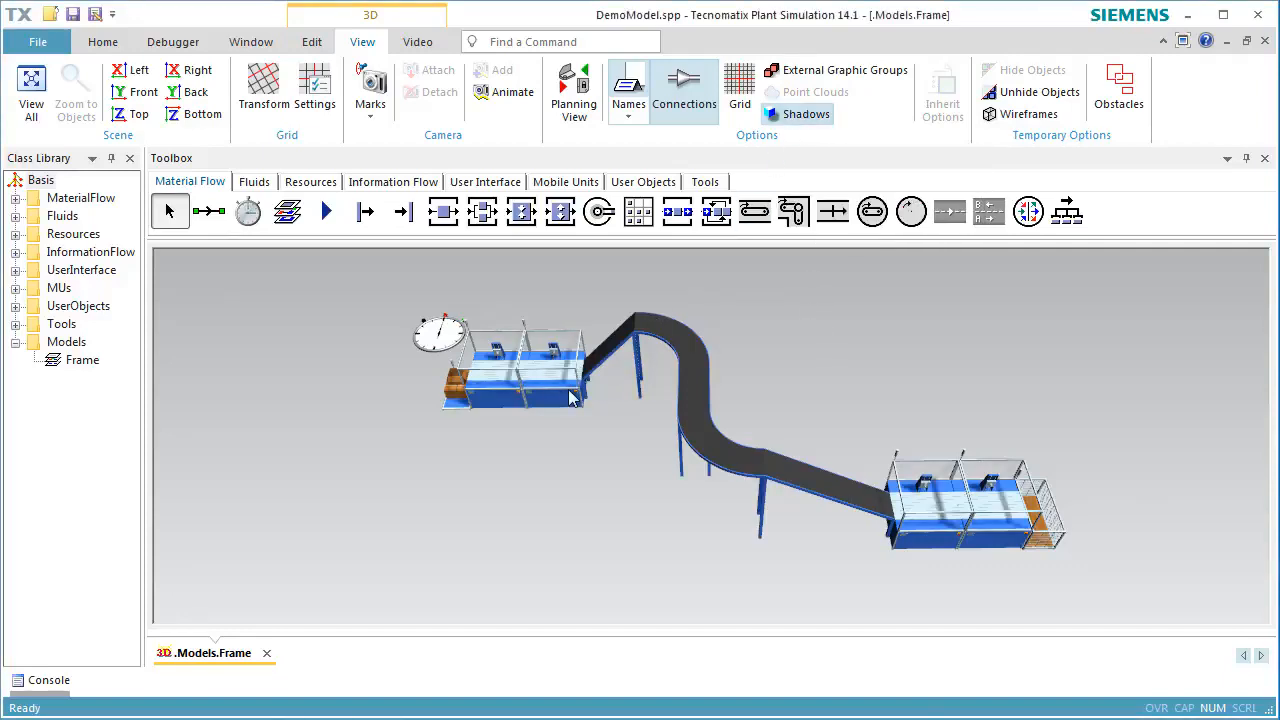
# Add an internal, visible graphic group named Walls to the frame's 3D properties
pyautogui.scroll(-1, 565, 385)
pyautogui.scroll(5, 565, 383)
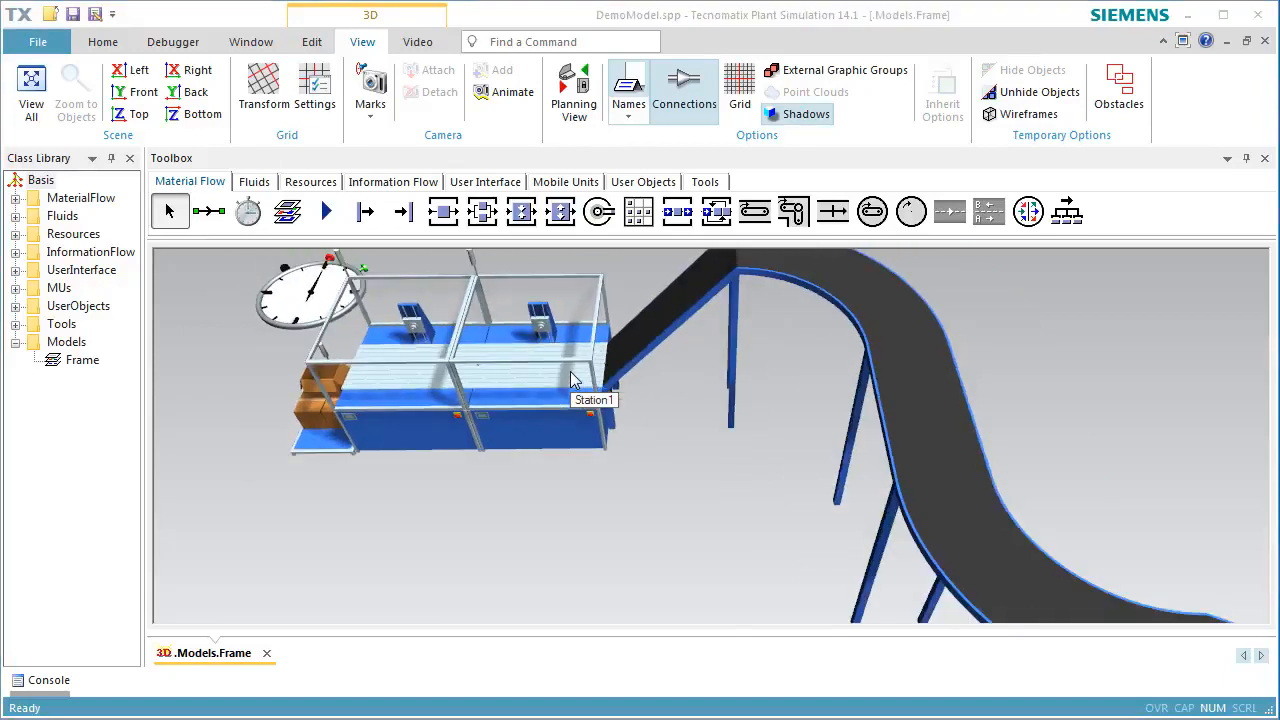
pyautogui.rightClick(1072, 370)
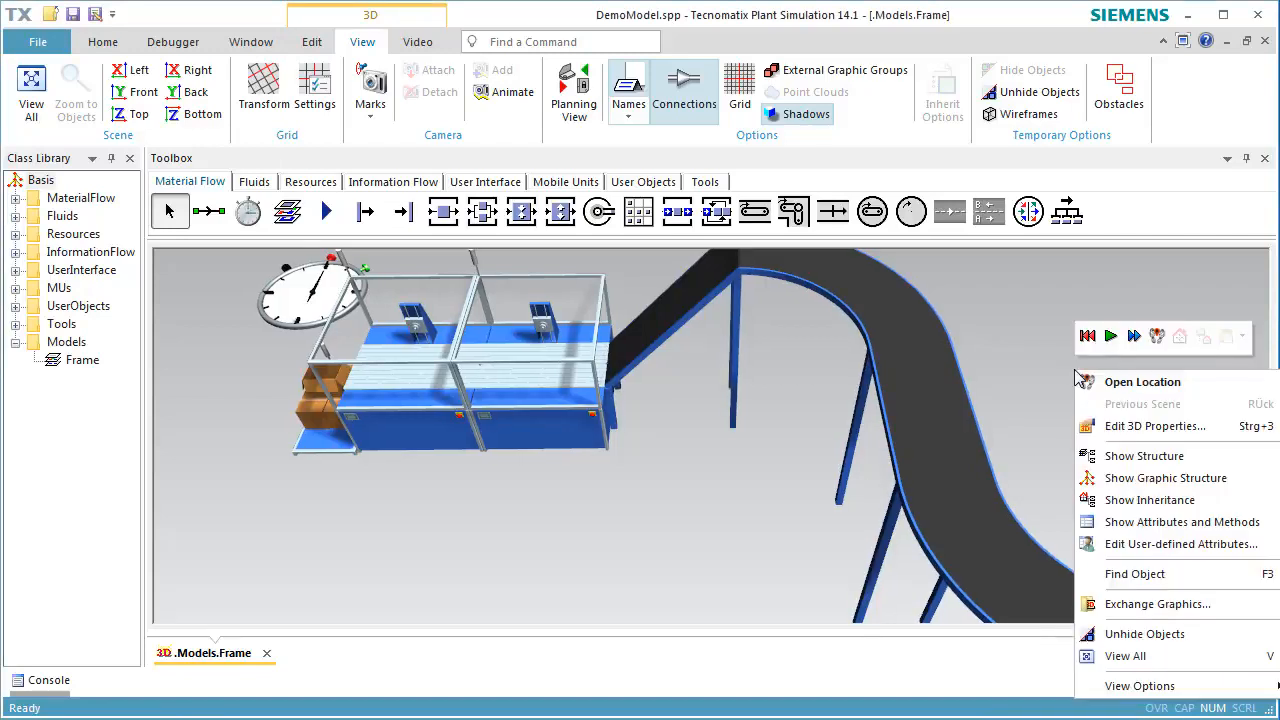
pyautogui.click(1140, 426)
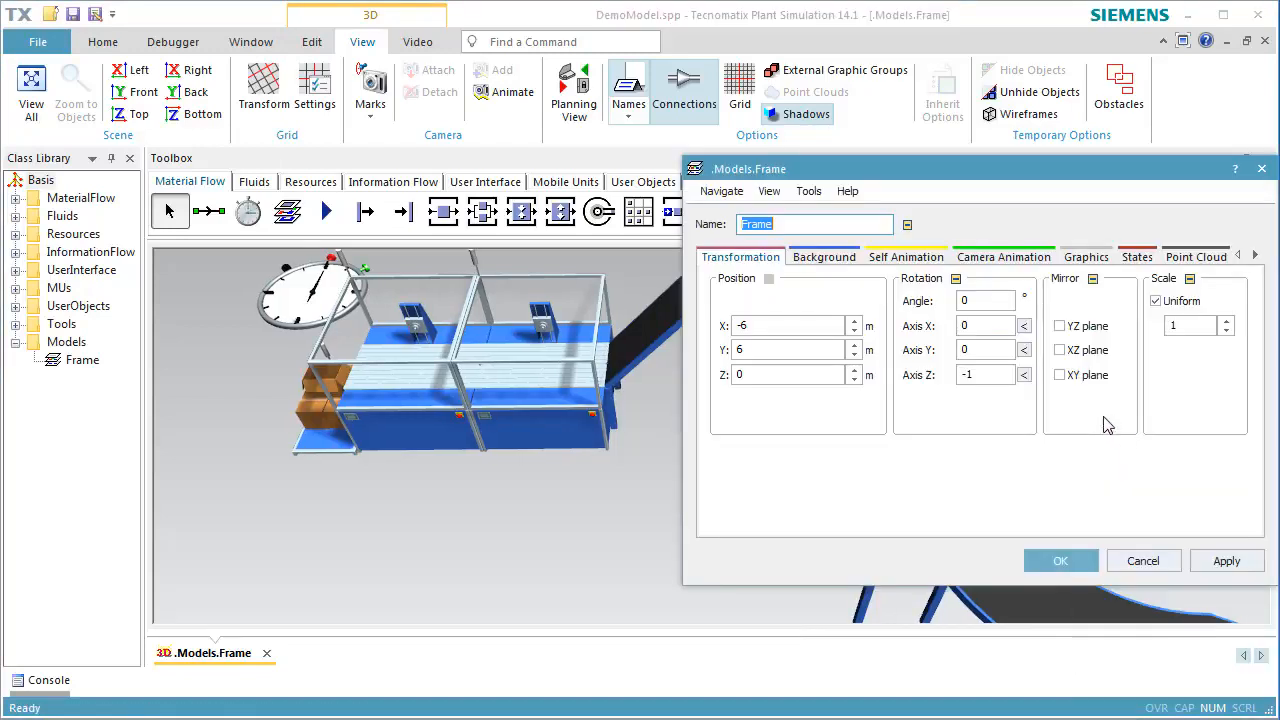
pyautogui.click(1085, 257)
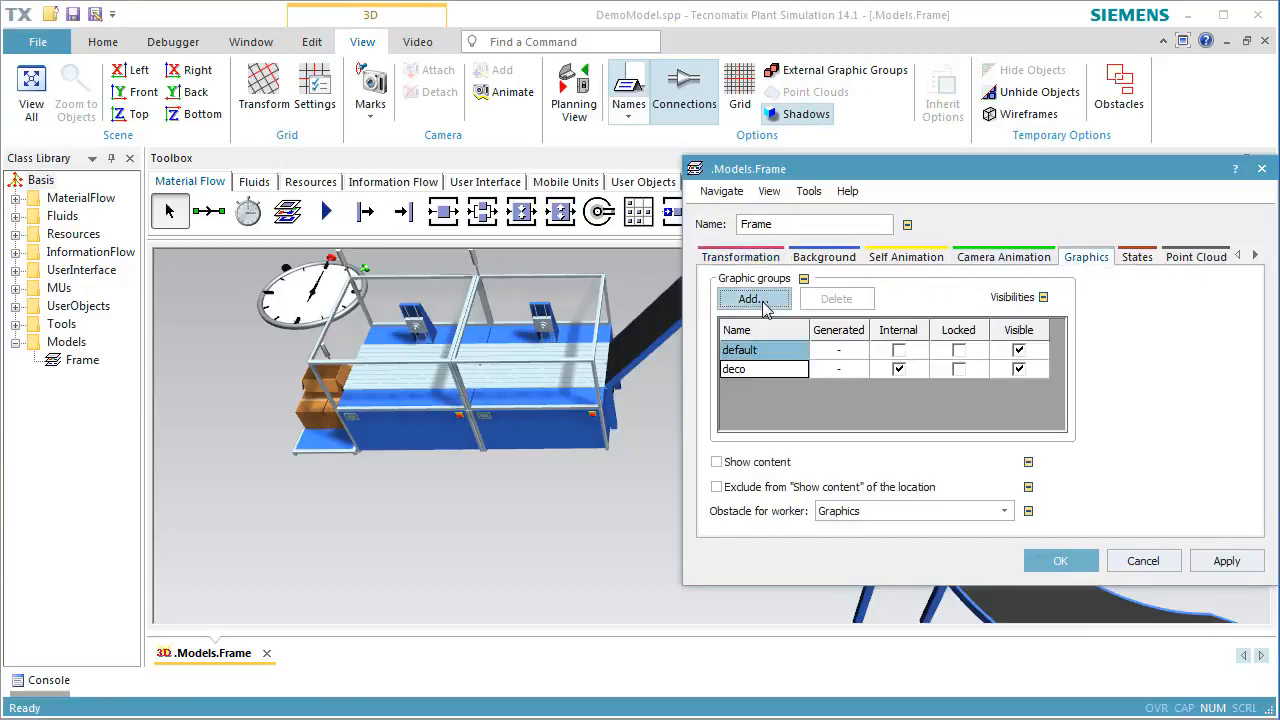
pyautogui.click(750, 299)
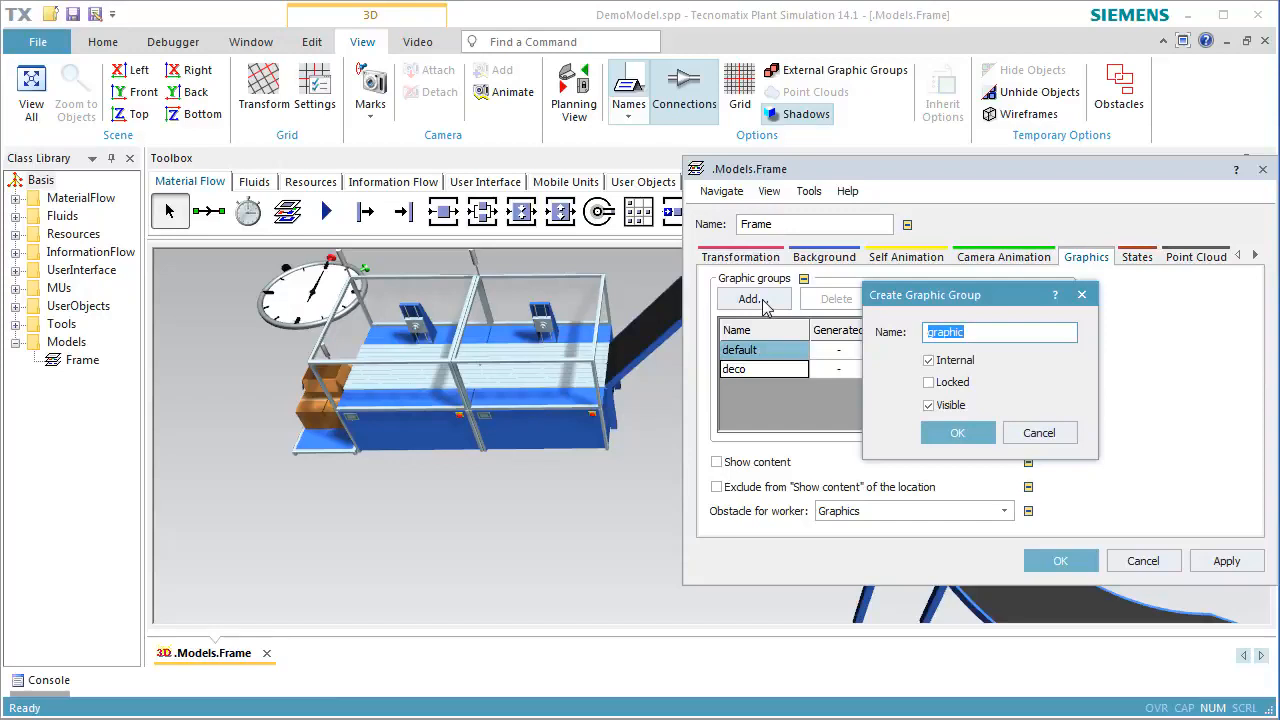
pyautogui.write('Walls')
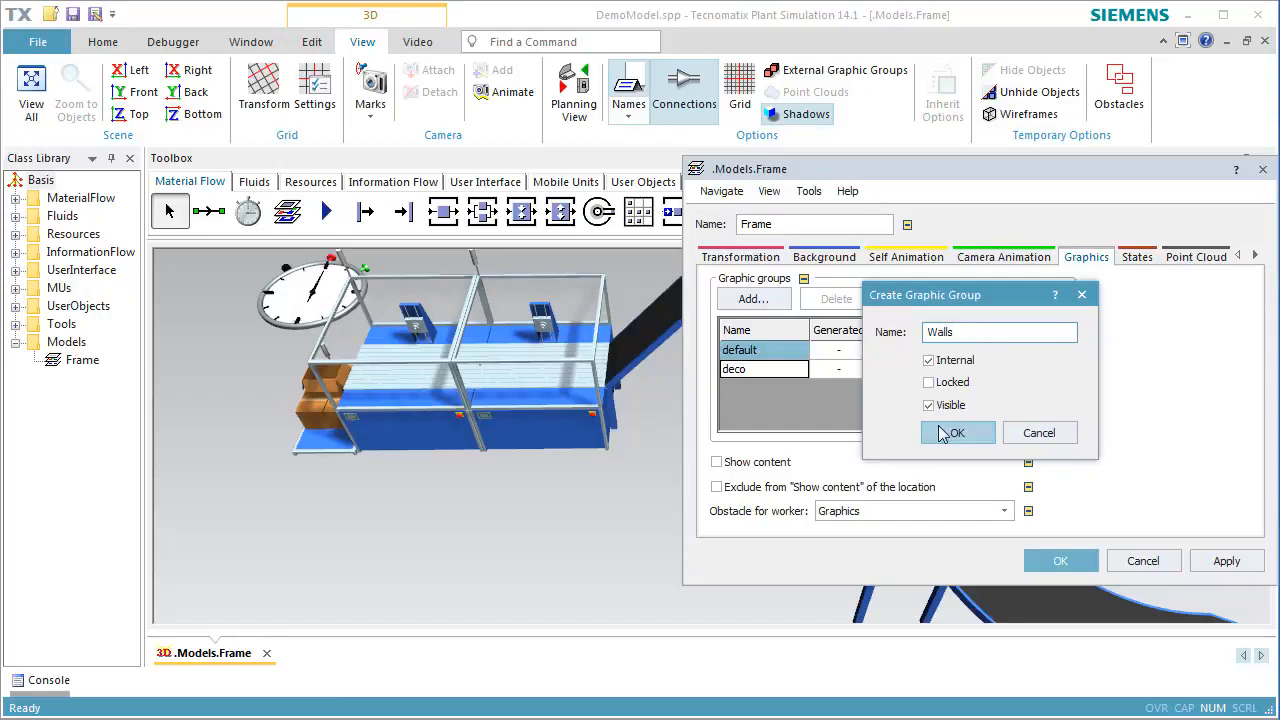
pyautogui.click(941, 425)
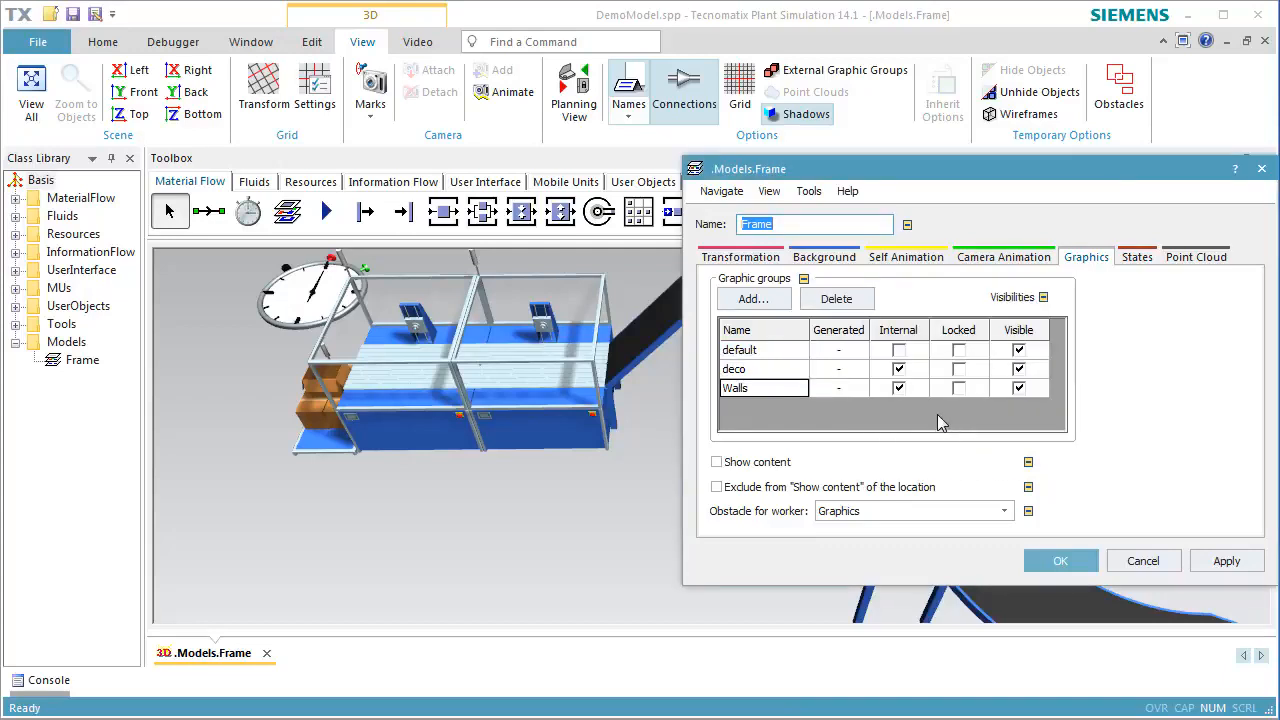
pyautogui.click(1064, 561)
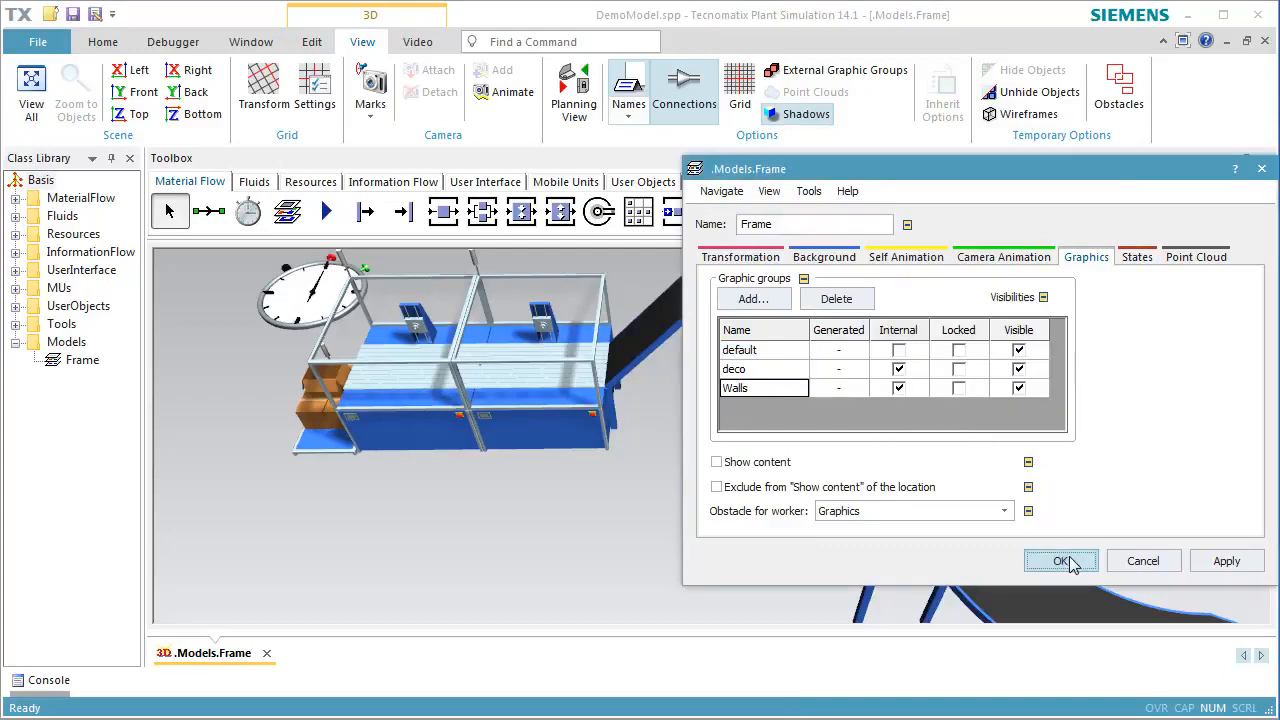
# Create a floor cuboid 50 m wide, 20 m deep and 0.02 m high in the Walls group, placed at about X 7.3, Y -6.3 m
pyautogui.click(311, 46)
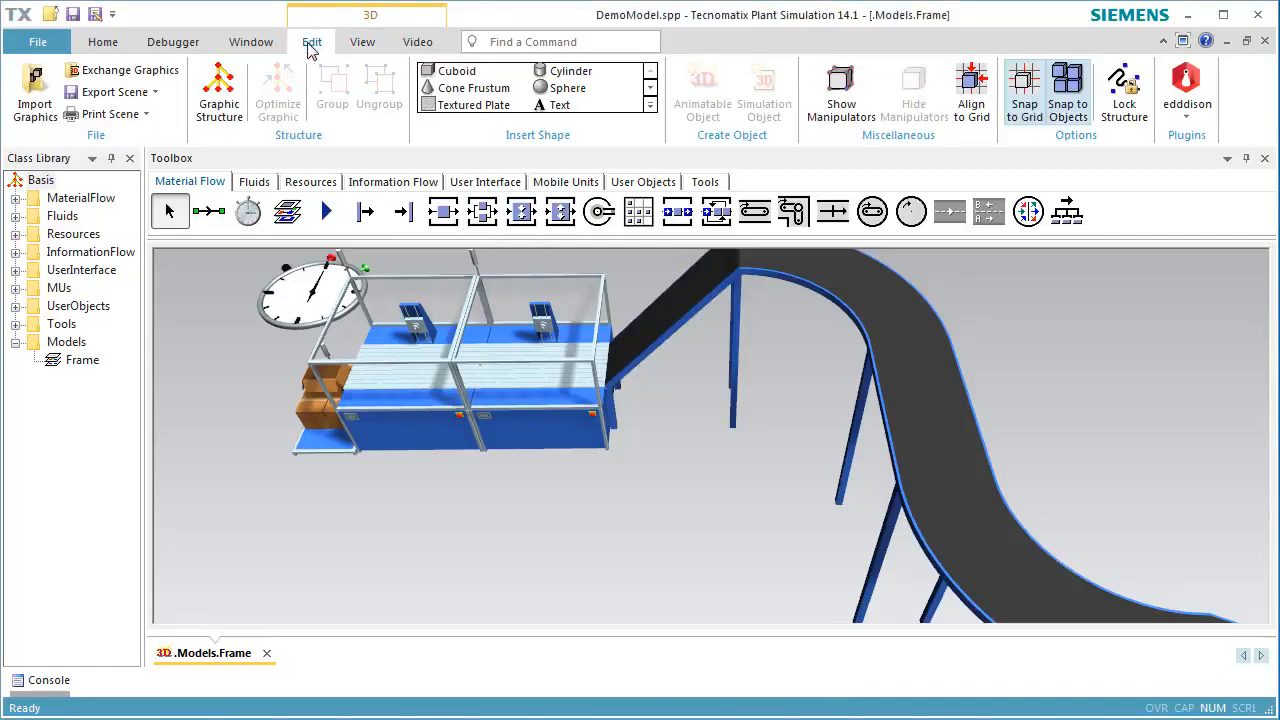
pyautogui.click(449, 72)
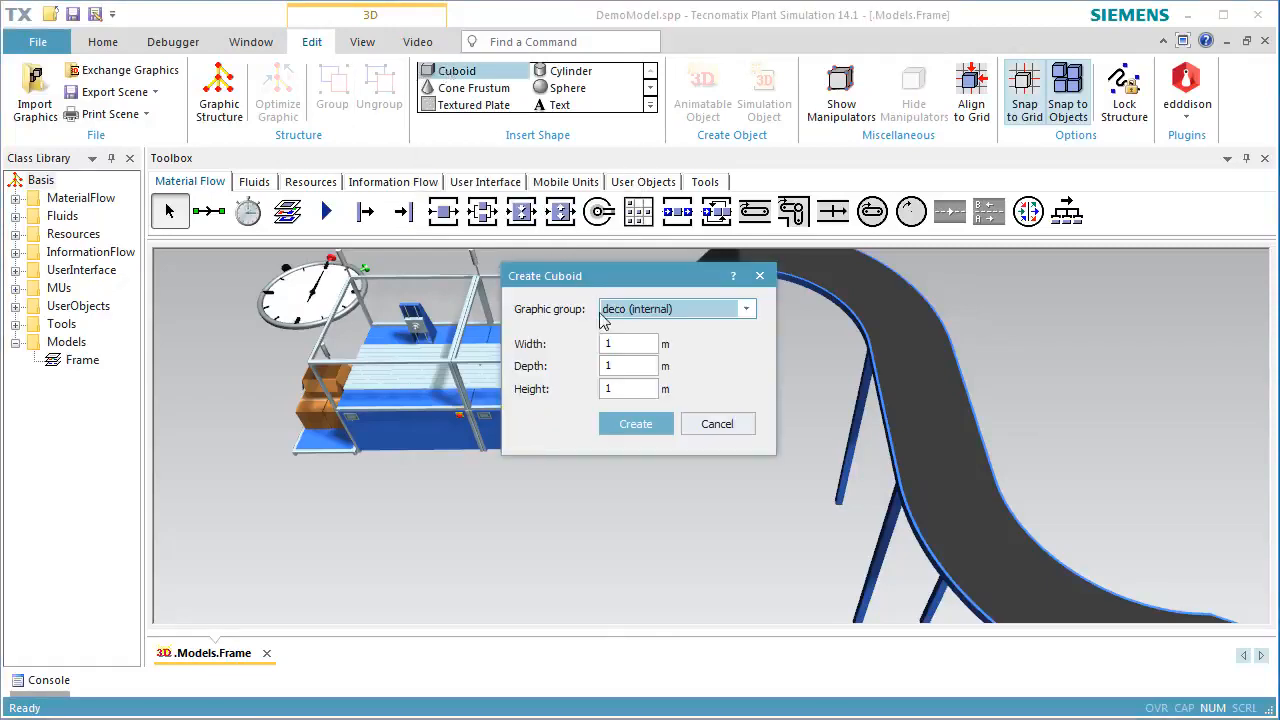
pyautogui.doubleClick(642, 345)
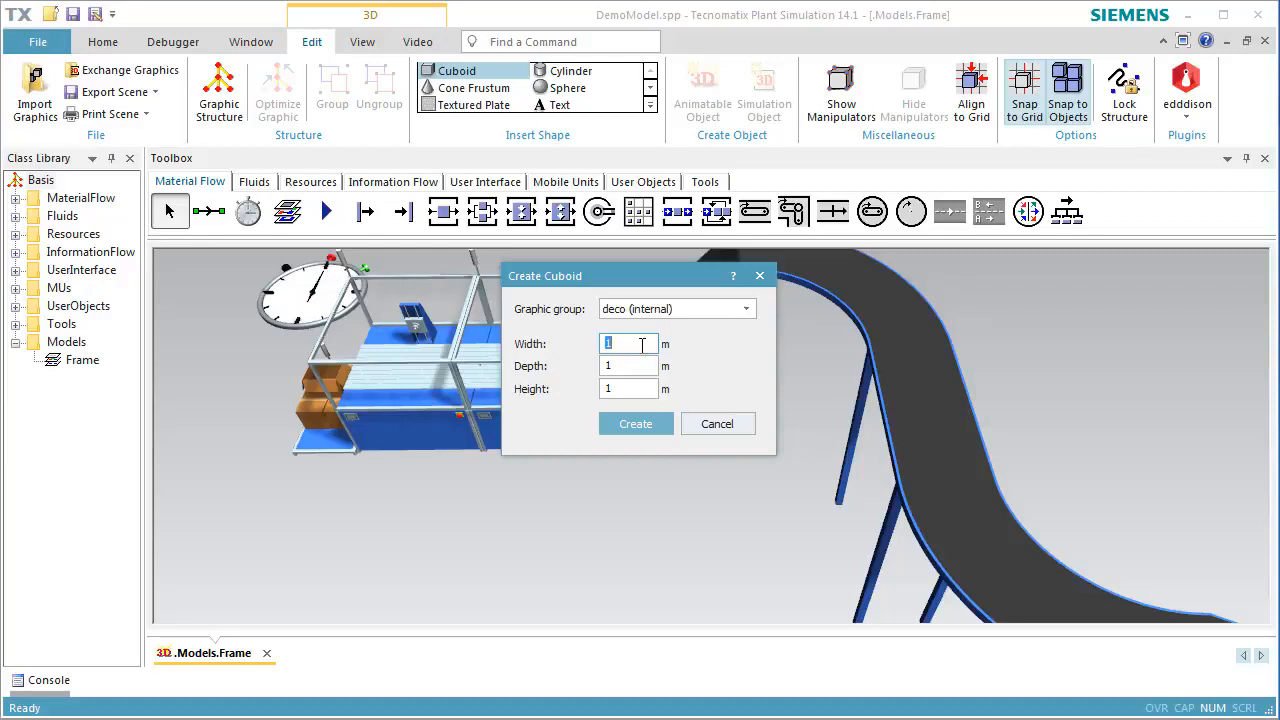
pyautogui.write('50')
pyautogui.doubleClick(647, 365)
pyautogui.write('20')
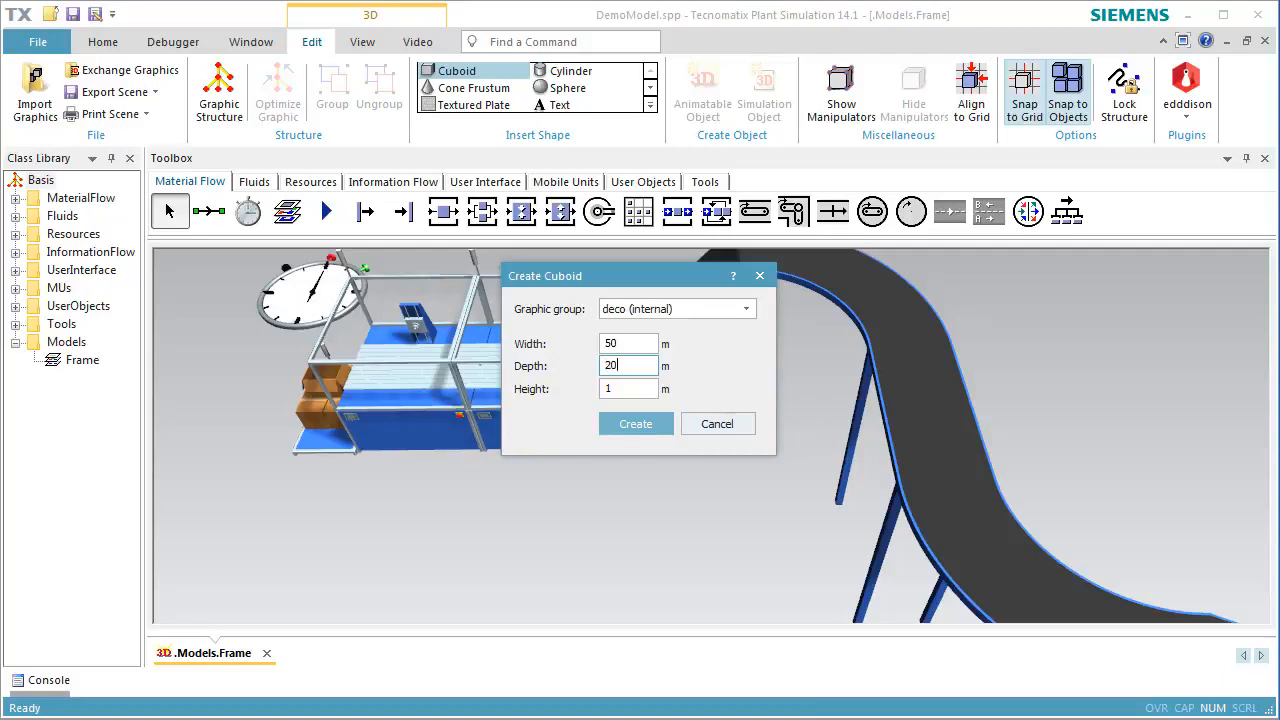
pyautogui.doubleClick(651, 388)
pyautogui.write('0.02')
pyautogui.click(741, 311)
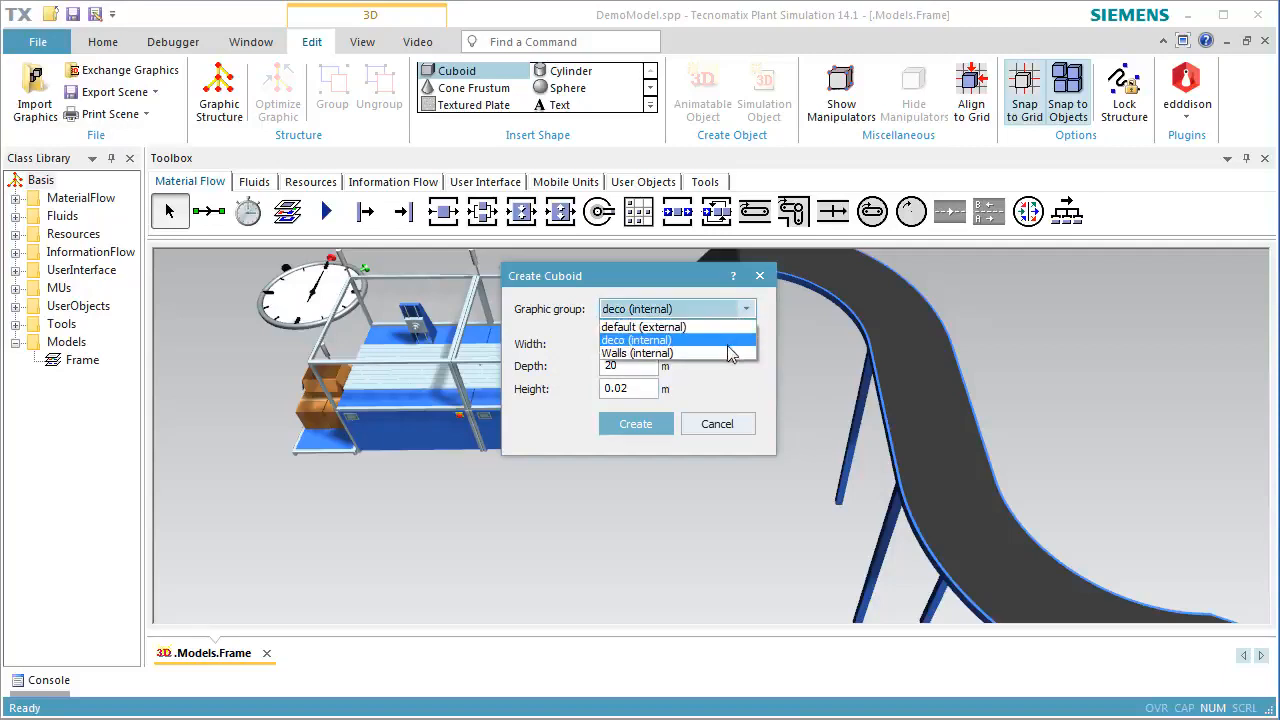
pyautogui.click(726, 352)
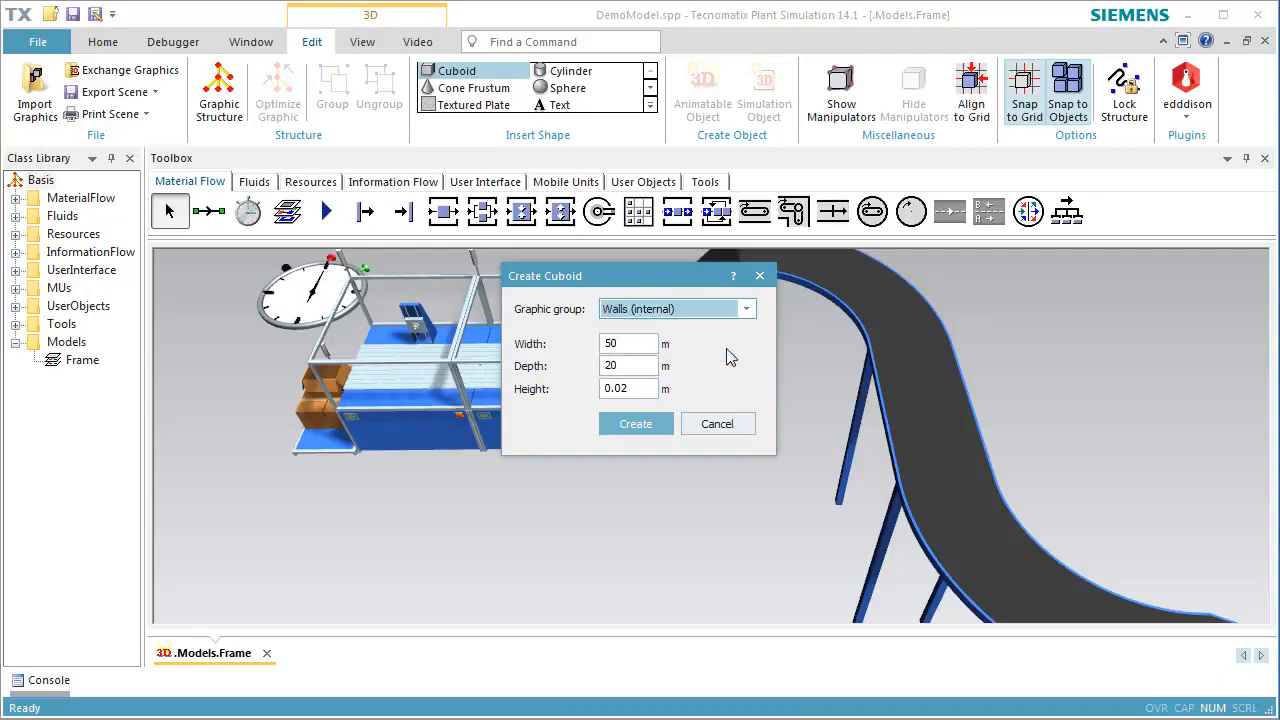
pyautogui.click(658, 421)
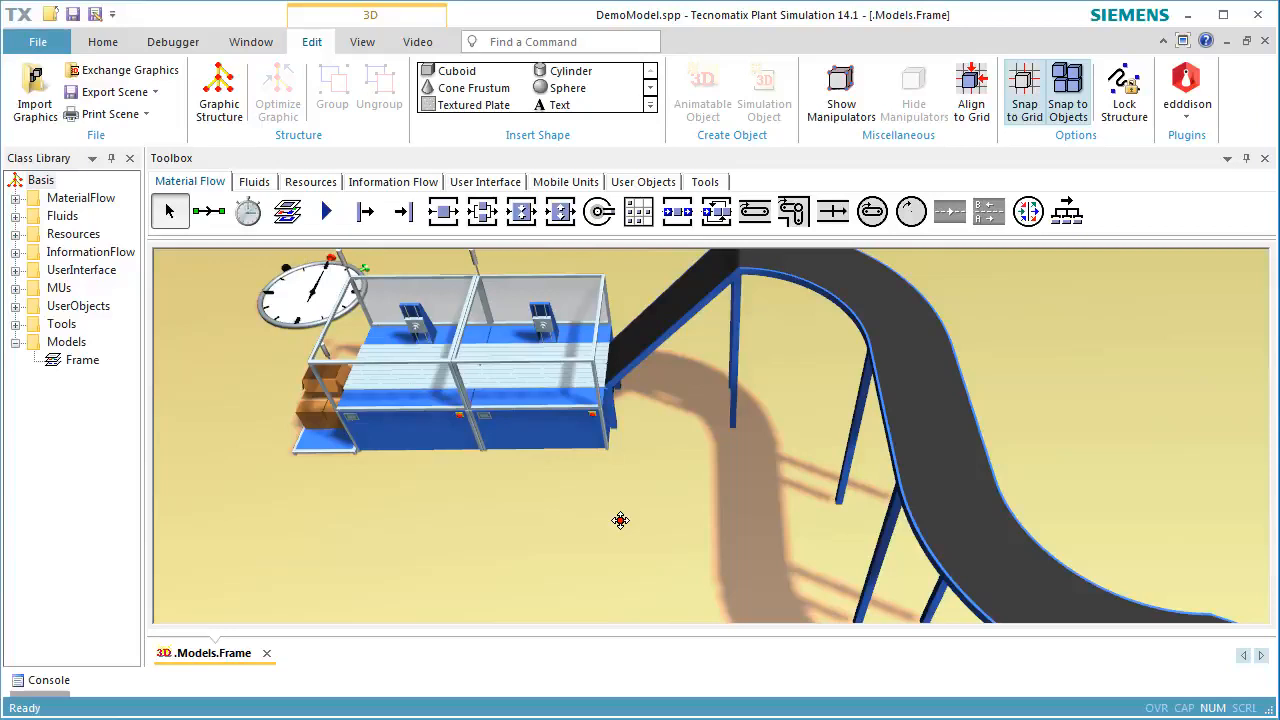
pyautogui.press('Escape')
# Activate the floor cuboid's material and set its diffuse color to orange with red 255, green 180 and blue 46
pyautogui.scroll(3, 614, 517)
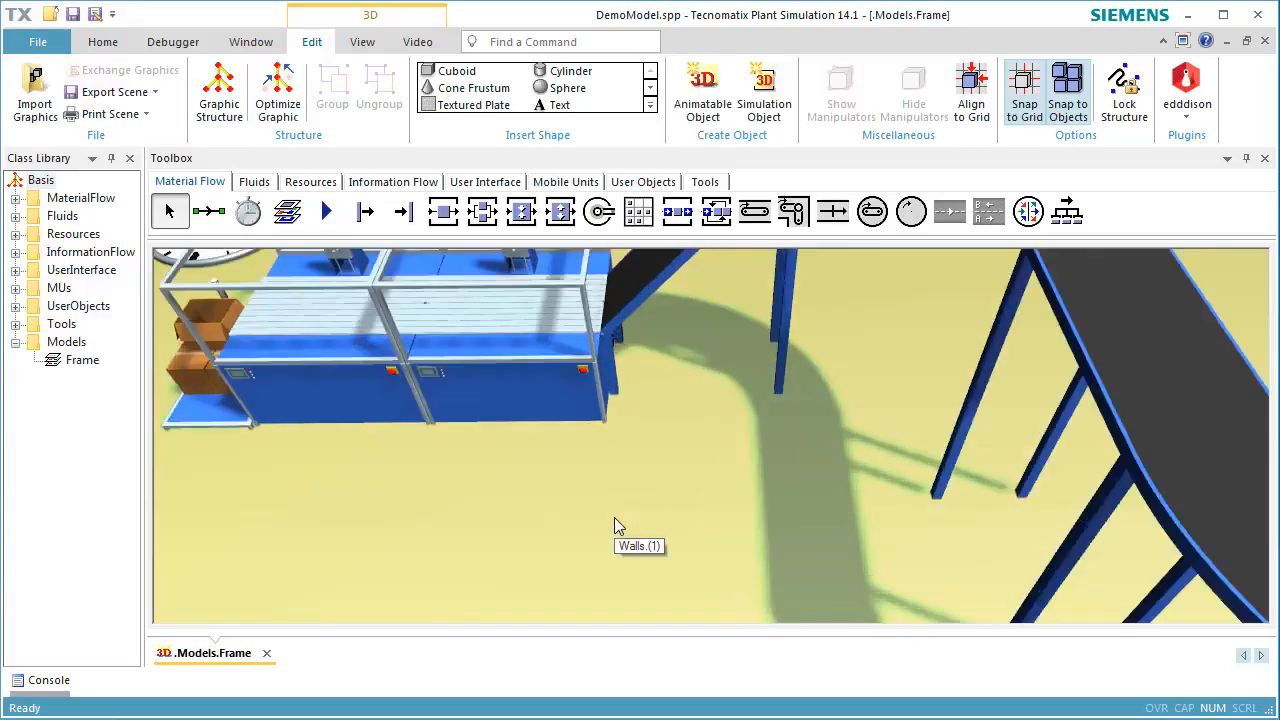
pyautogui.scroll(-5, 614, 517)
pyautogui.scroll(-5, 614, 517)
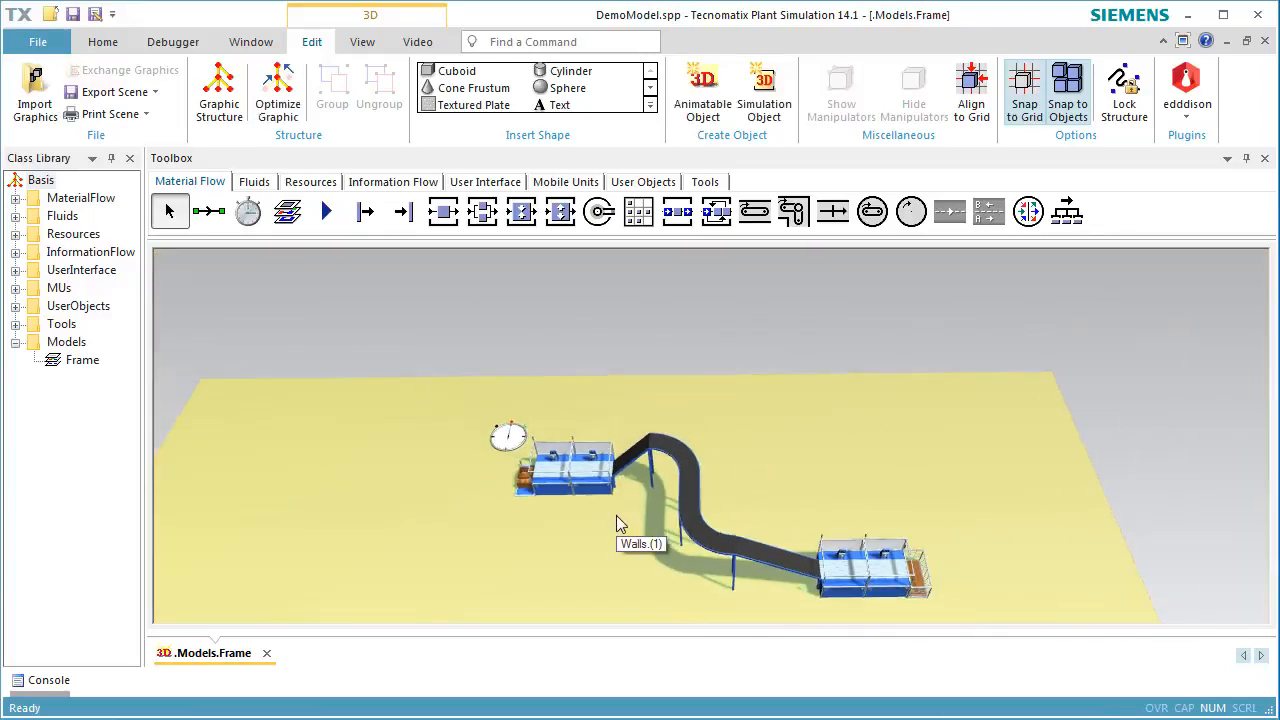
pyautogui.moveTo(616, 515); pyautogui.dragTo(646, 366, button='middle')
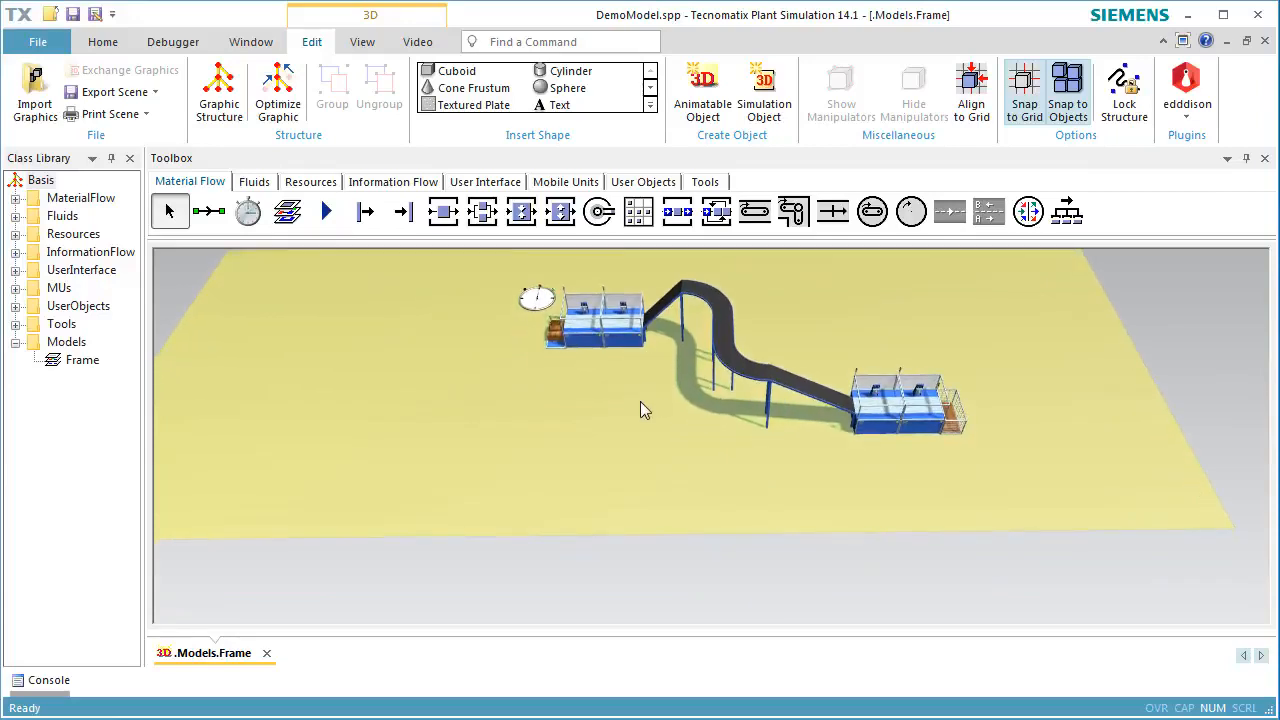
pyautogui.rightClick(625, 426)
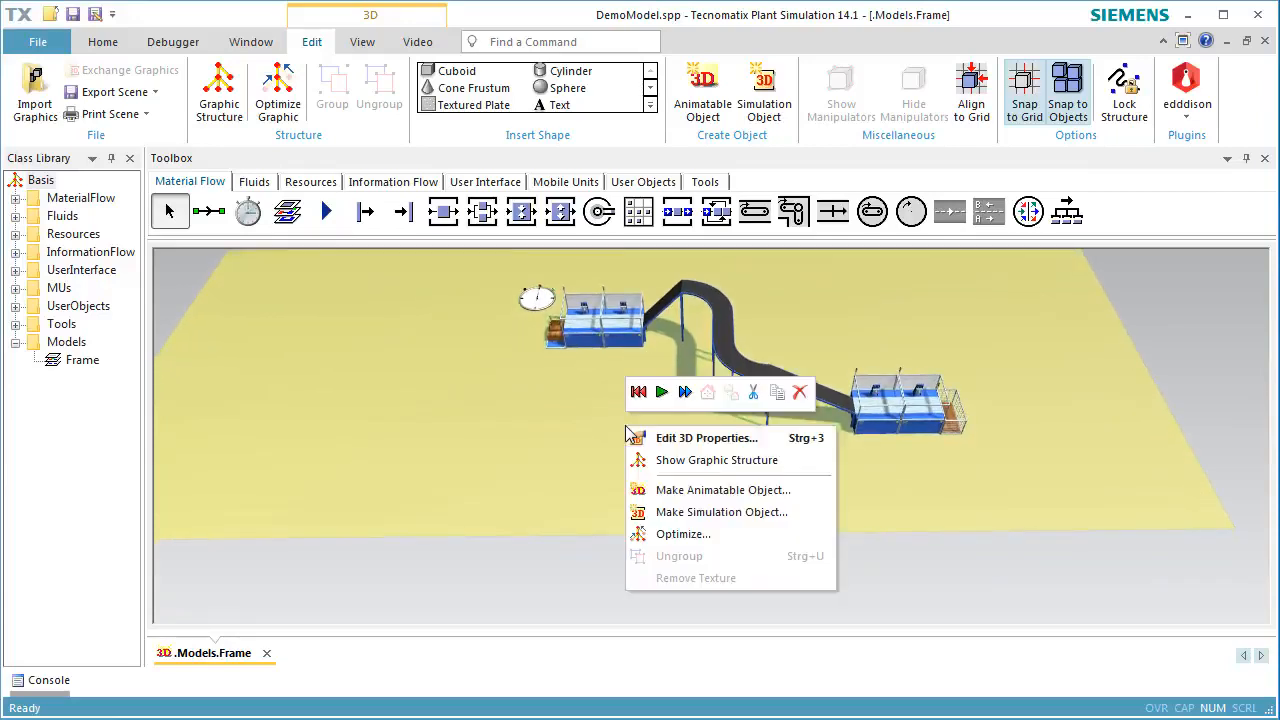
pyautogui.click(640, 437)
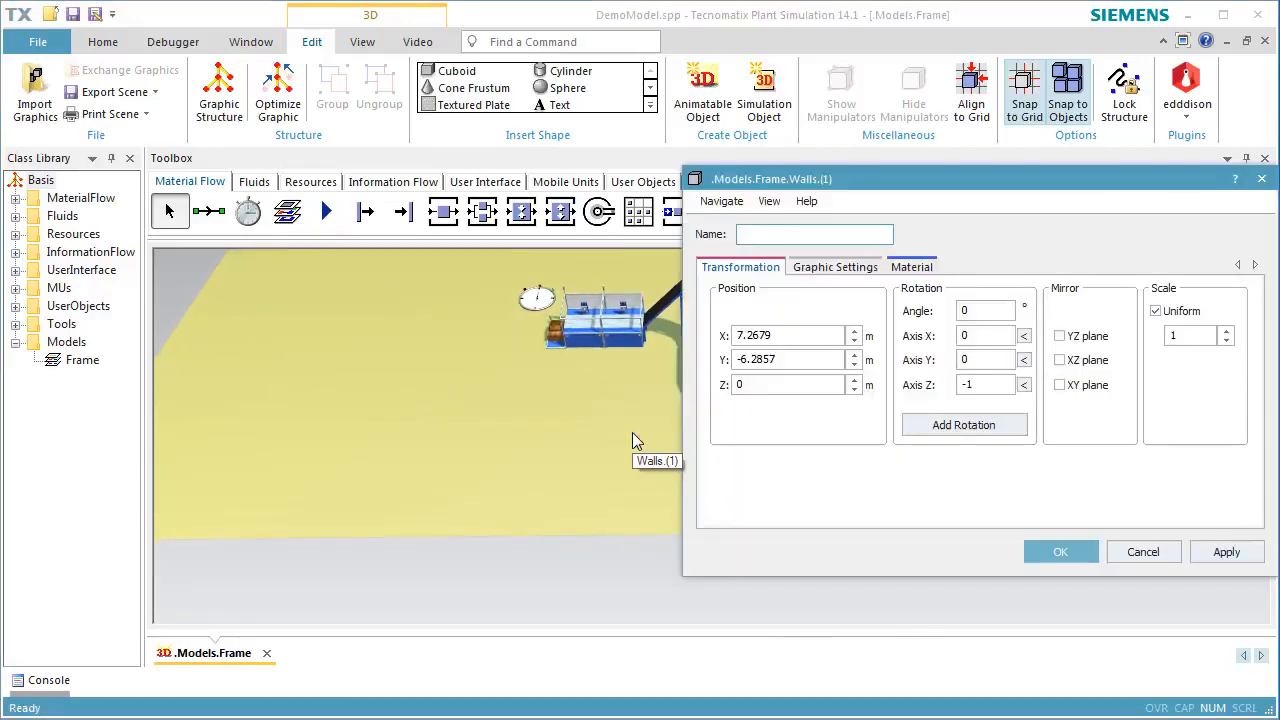
pyautogui.click(898, 268)
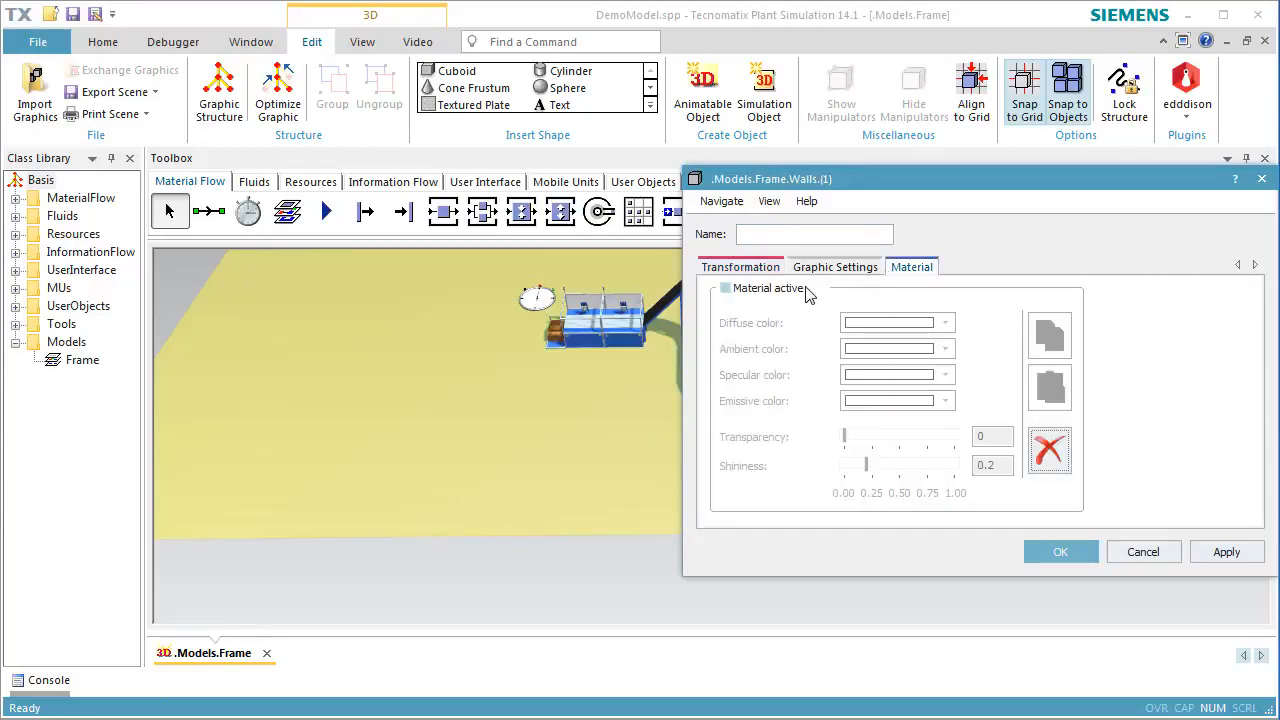
pyautogui.click(726, 288)
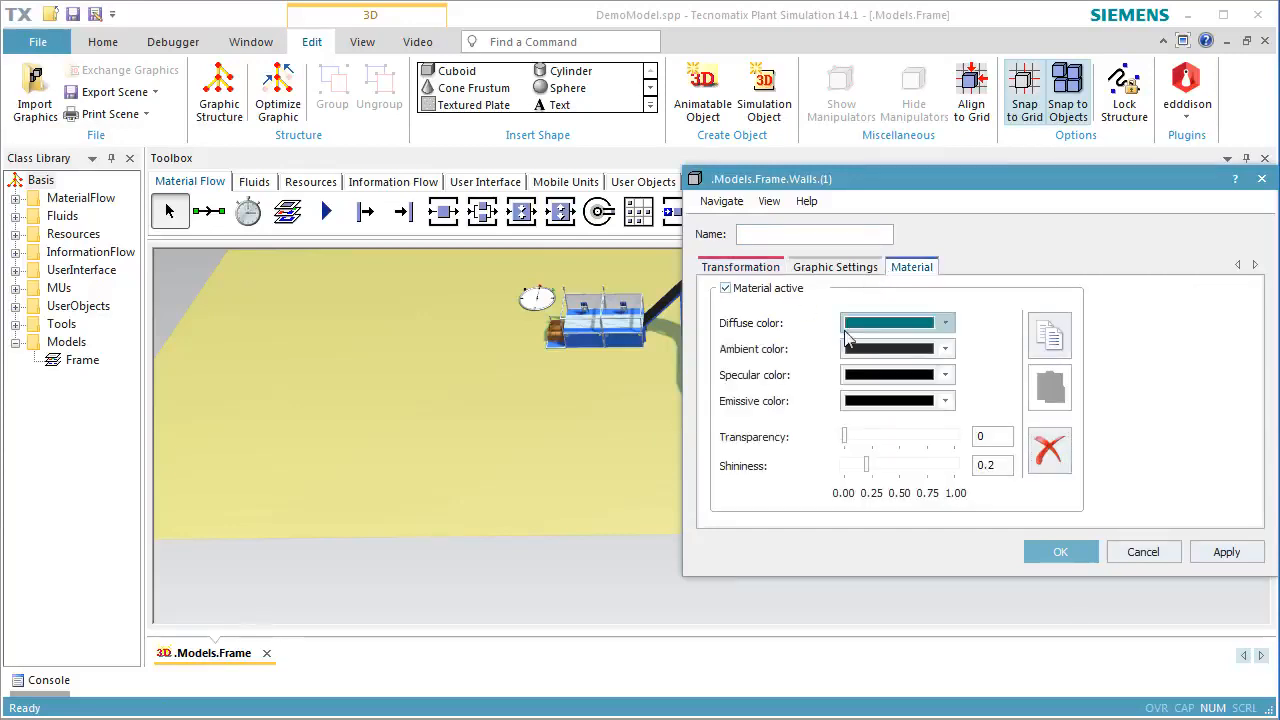
pyautogui.click(946, 325)
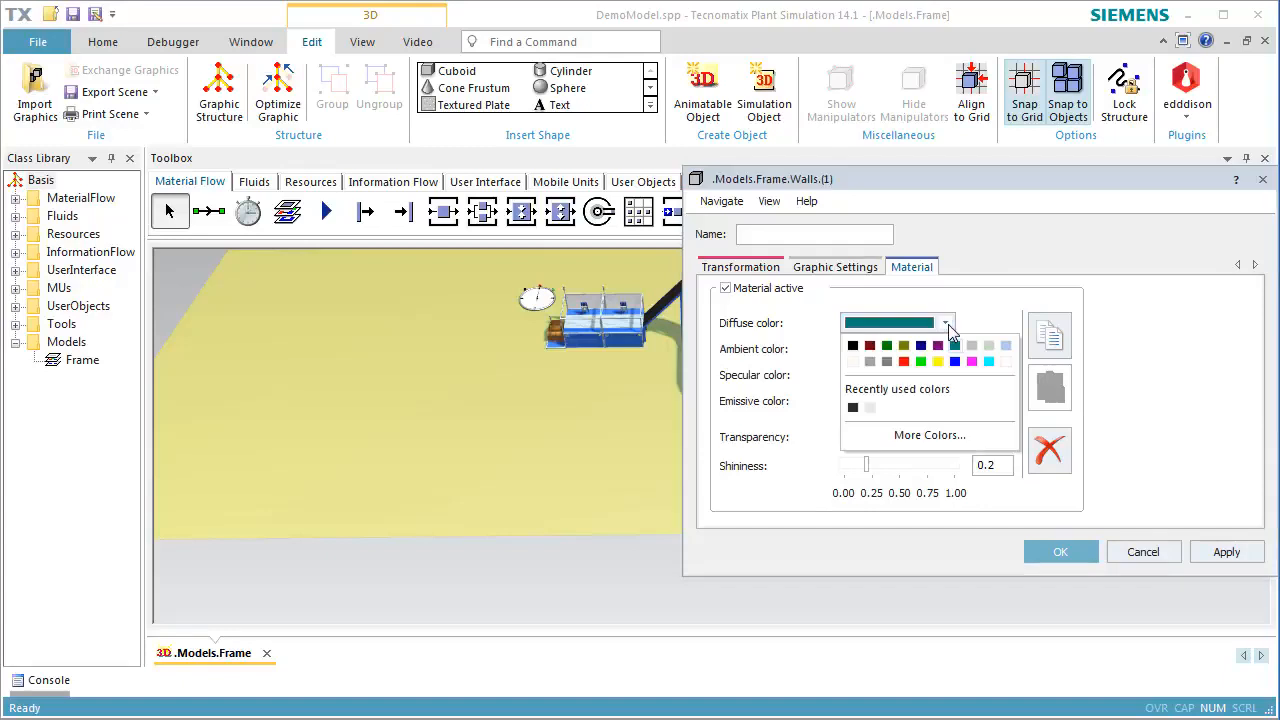
pyautogui.click(910, 435)
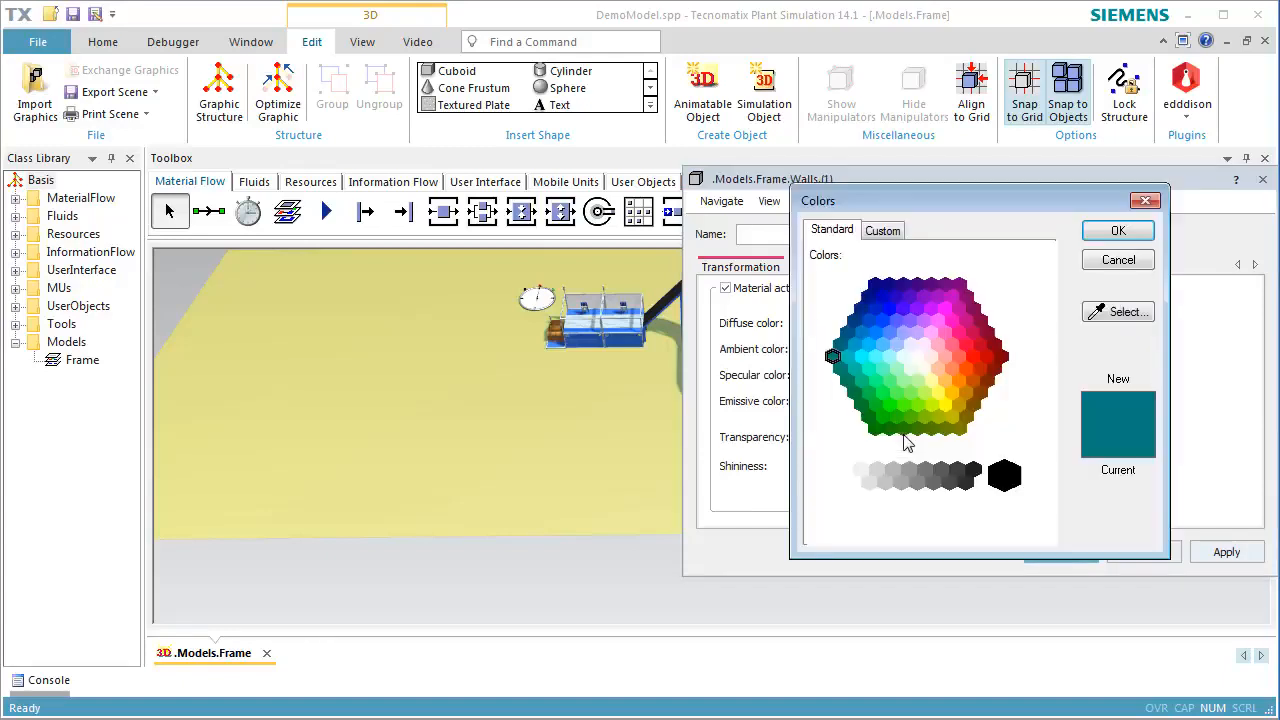
pyautogui.click(973, 406)
pyautogui.click(897, 230)
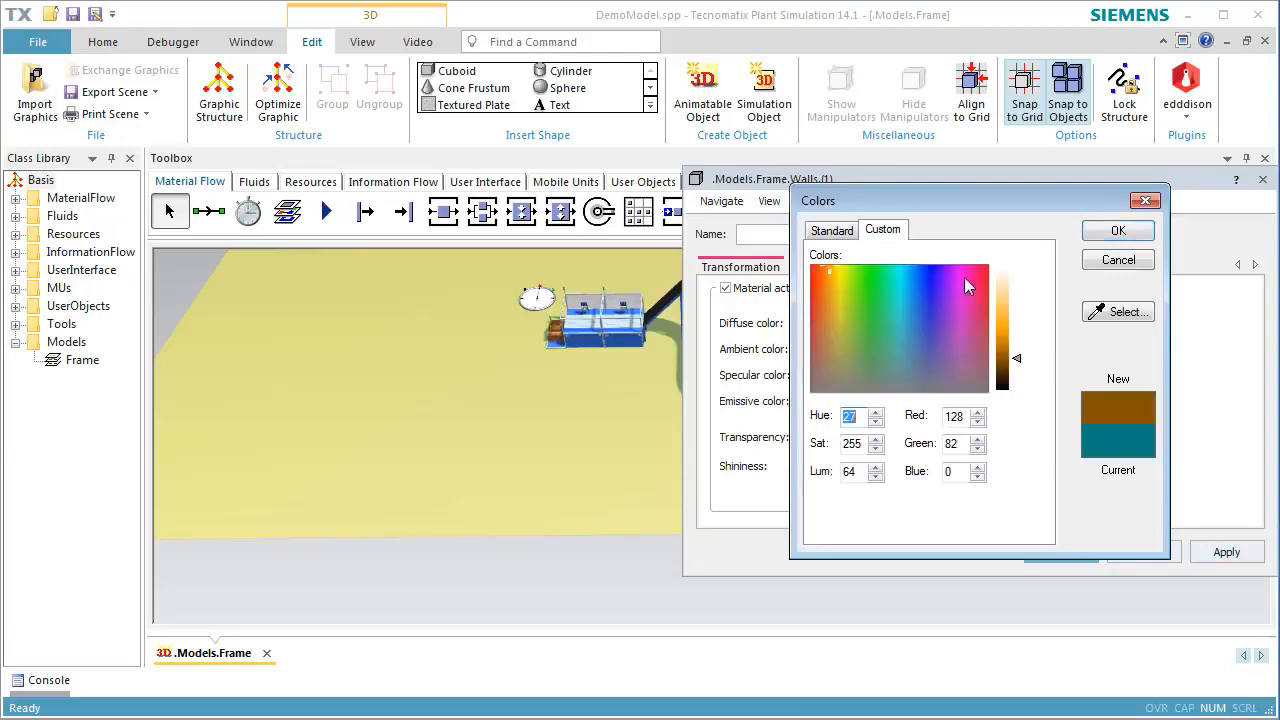
pyautogui.click(1006, 318)
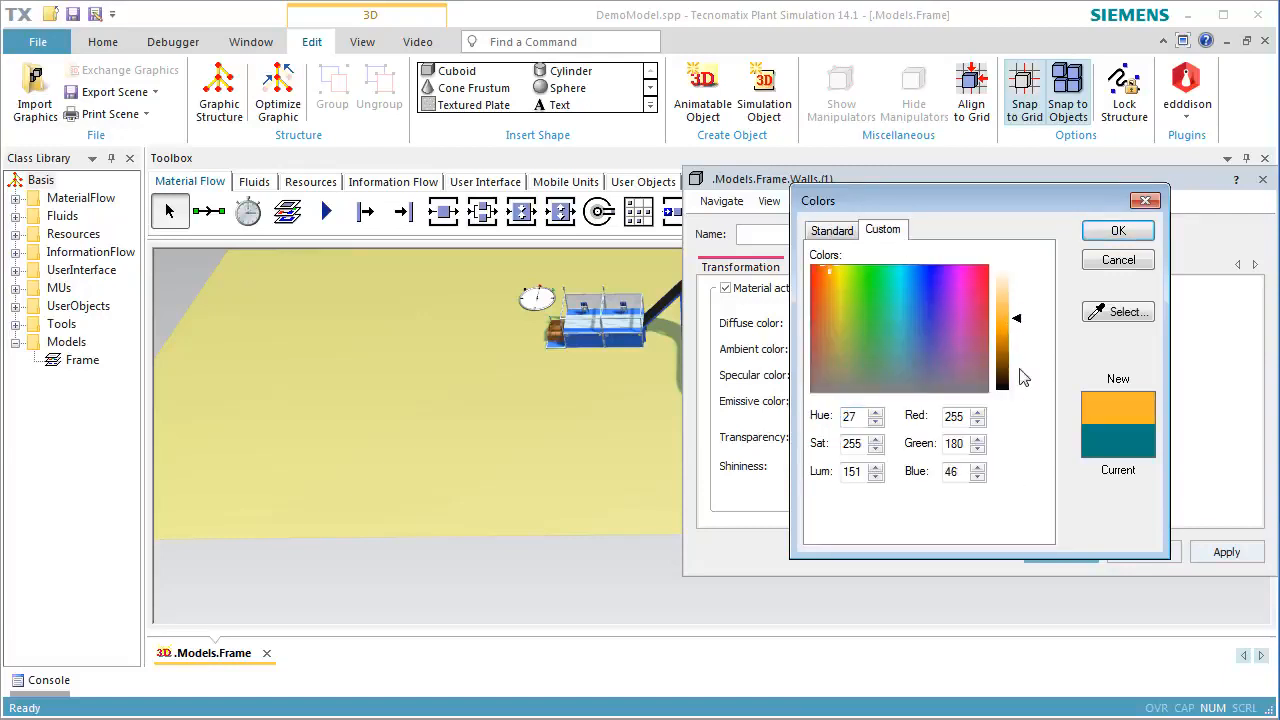
pyautogui.click(1100, 236)
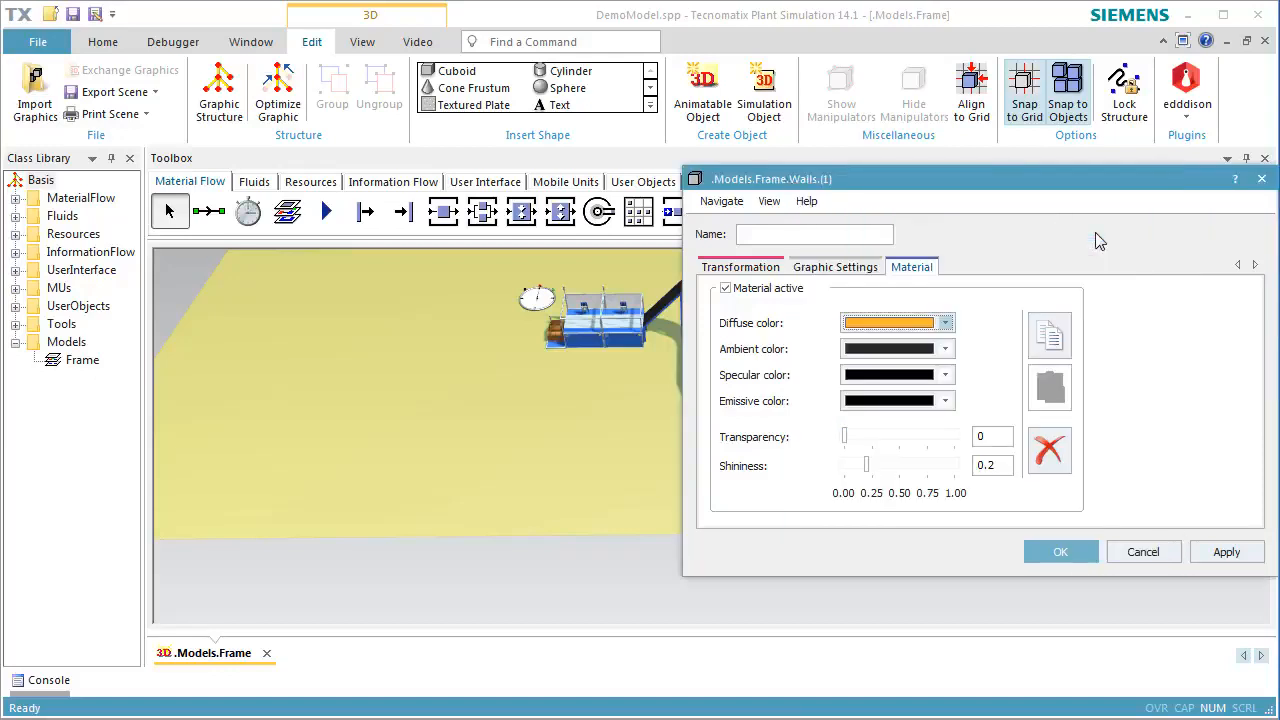
pyautogui.click(1060, 552)
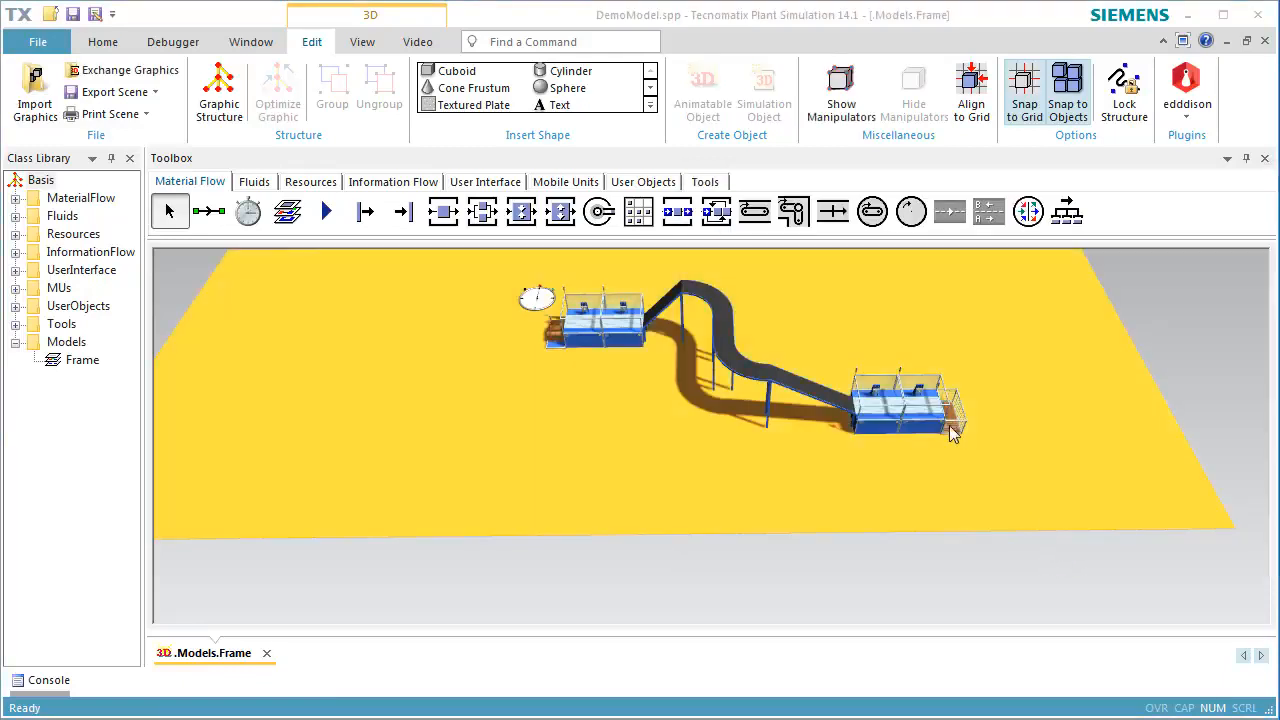
# Create factory walls 50 m wide, 20 m deep, 5 m high and 0.3 m thick in the internal Walls graphic group
pyautogui.click(649, 106)
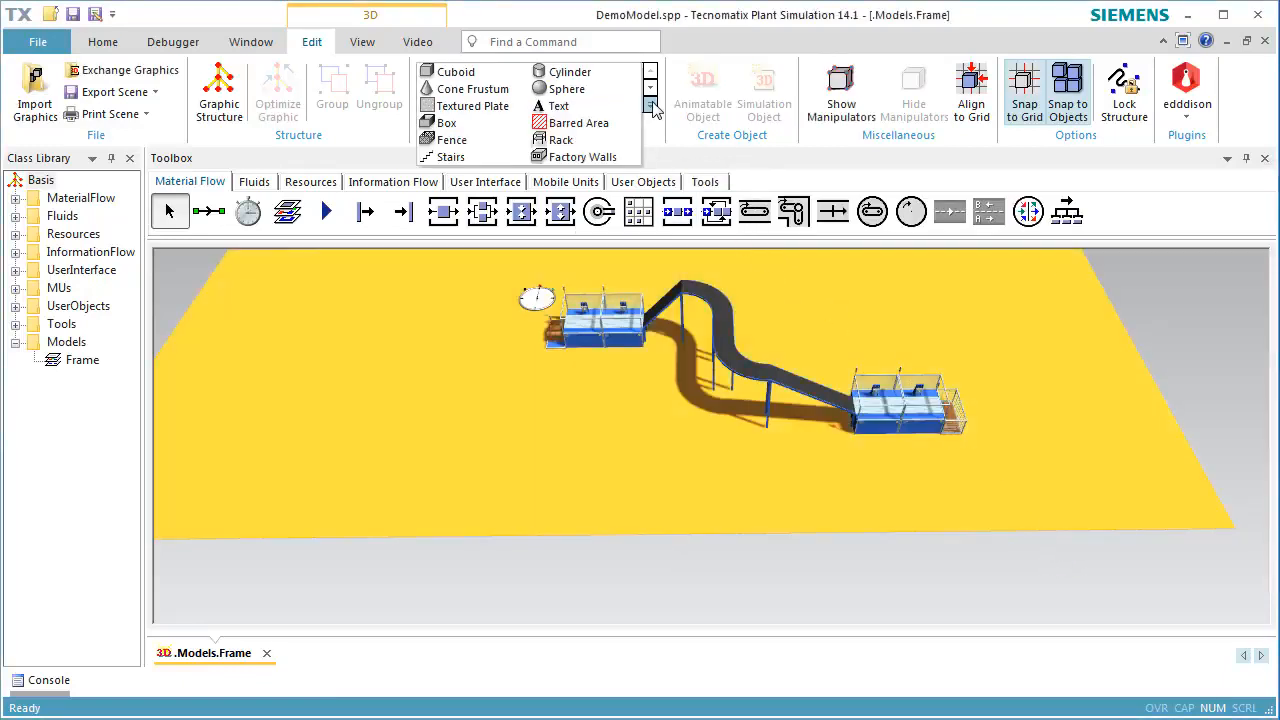
pyautogui.click(612, 160)
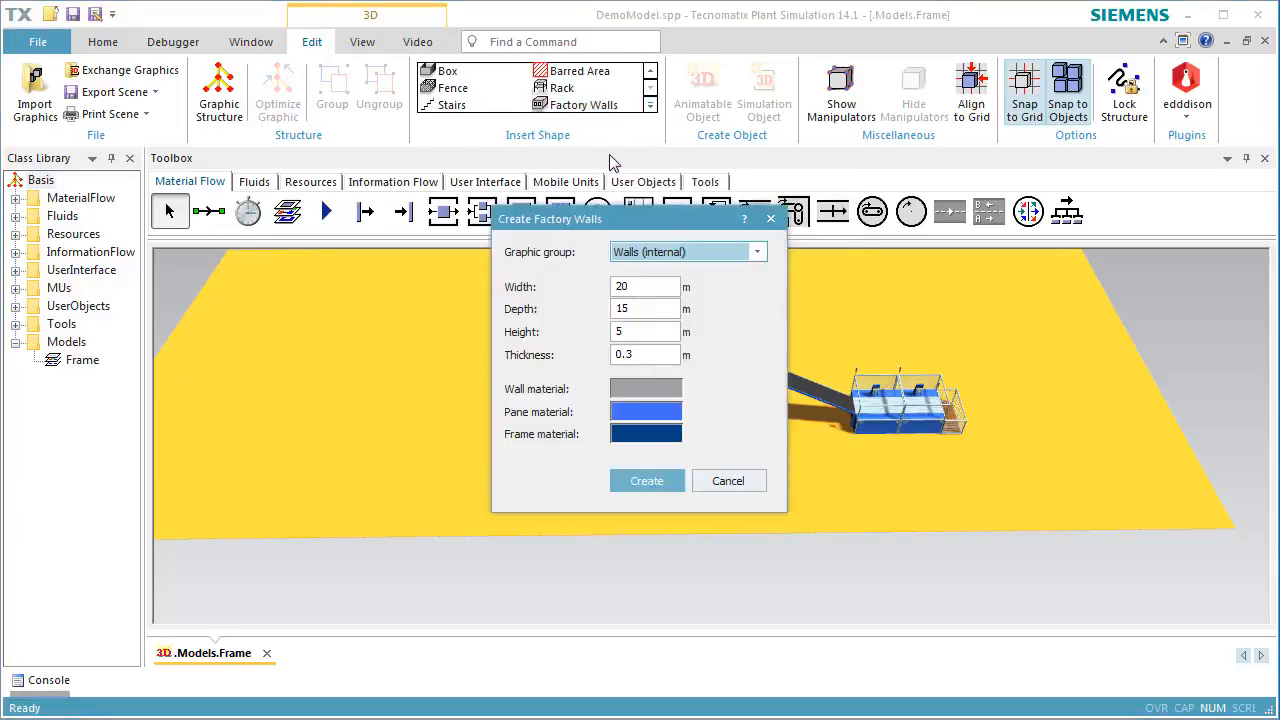
pyautogui.doubleClick(657, 289)
pyautogui.press('BackSpace')
pyautogui.write('50')
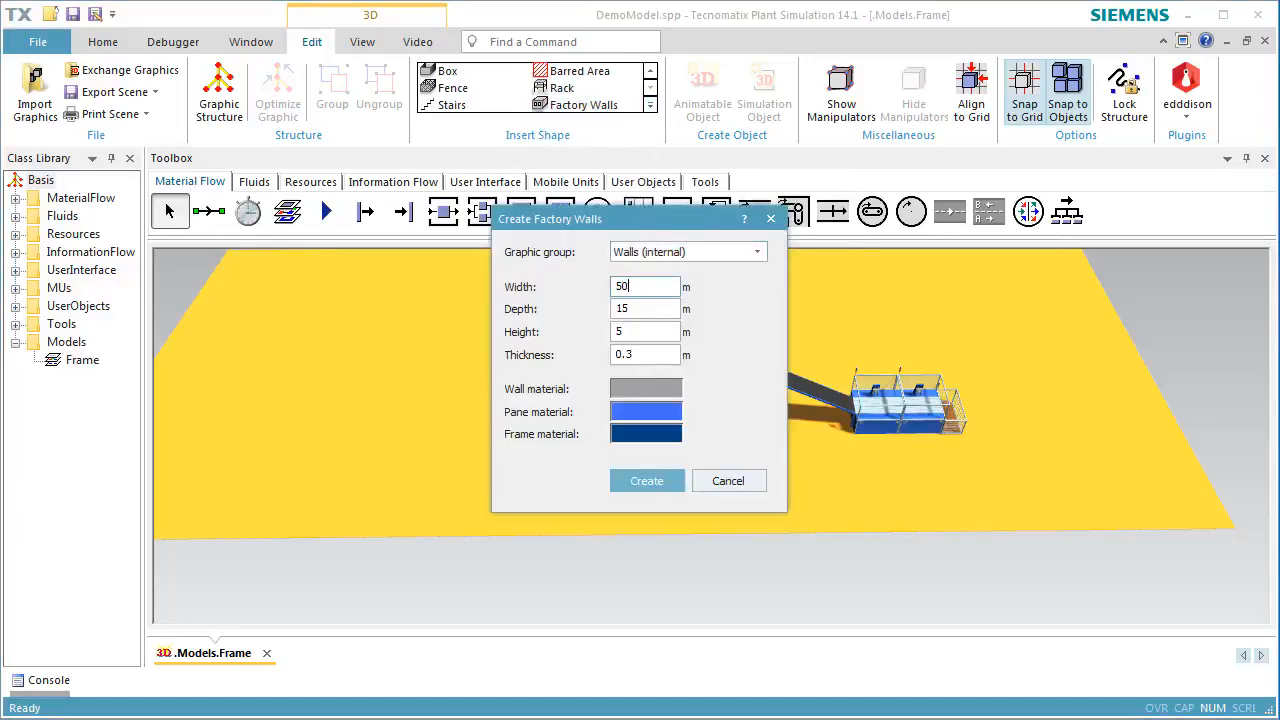
pyautogui.doubleClick(658, 307)
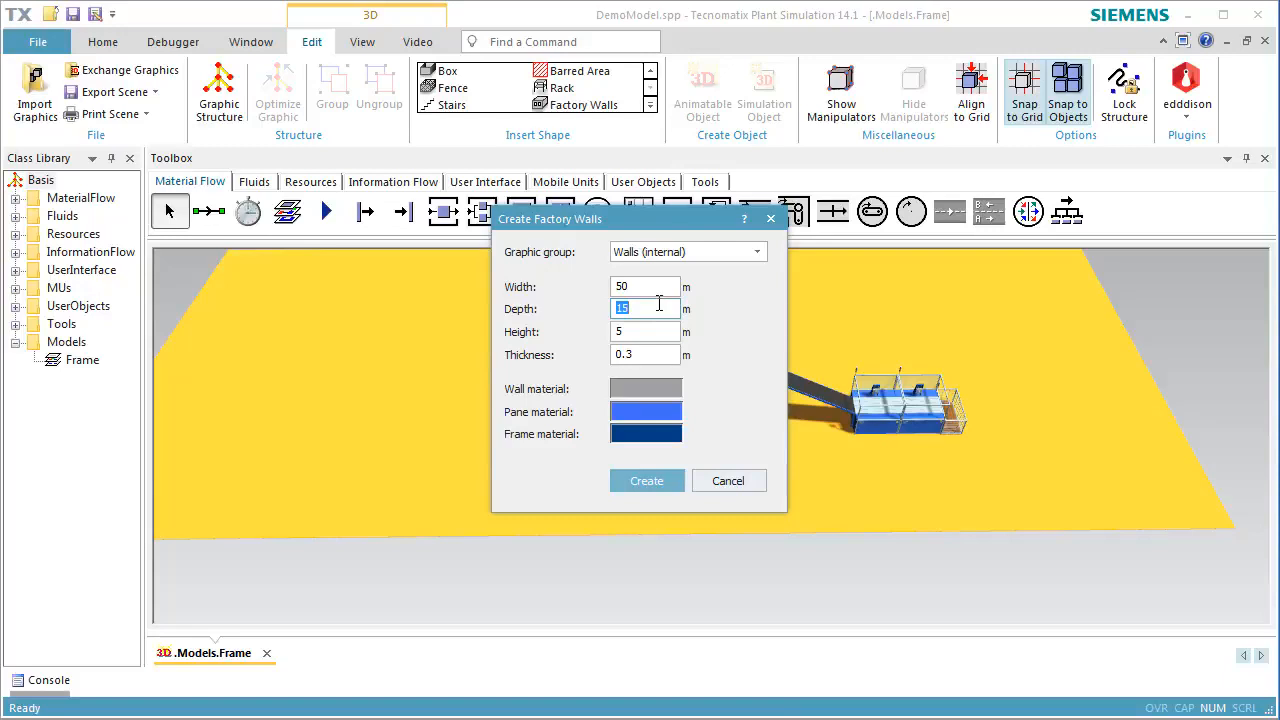
pyautogui.write('20')
pyautogui.click(664, 331)
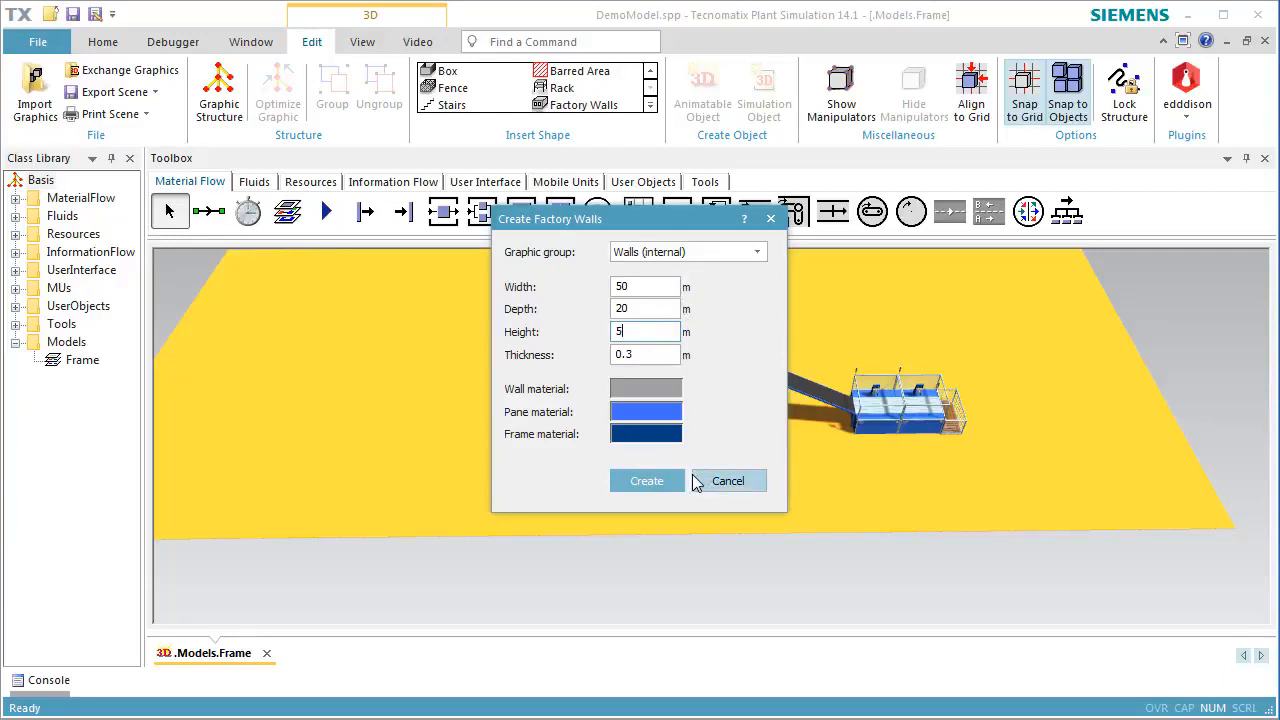
pyautogui.click(646, 481)
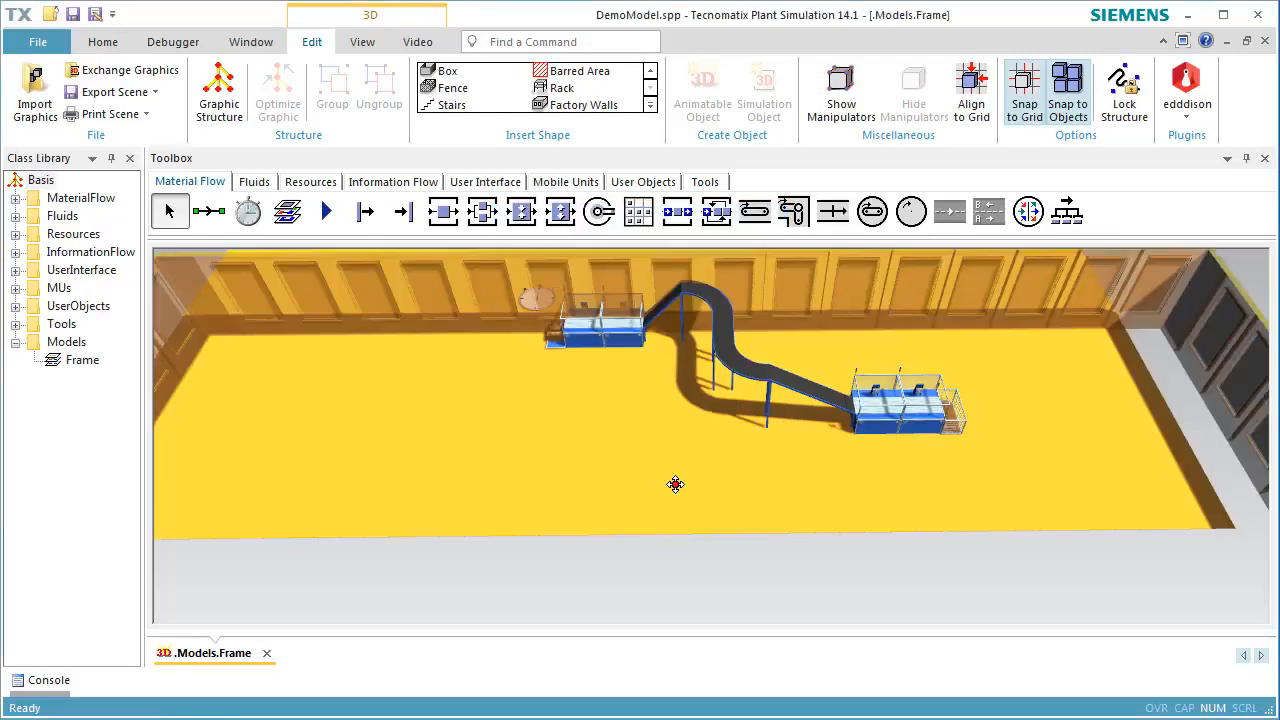
# Place the new factory walls so that they enclose the yellow floor on all four sides
pyautogui.scroll(-8, 659, 474)
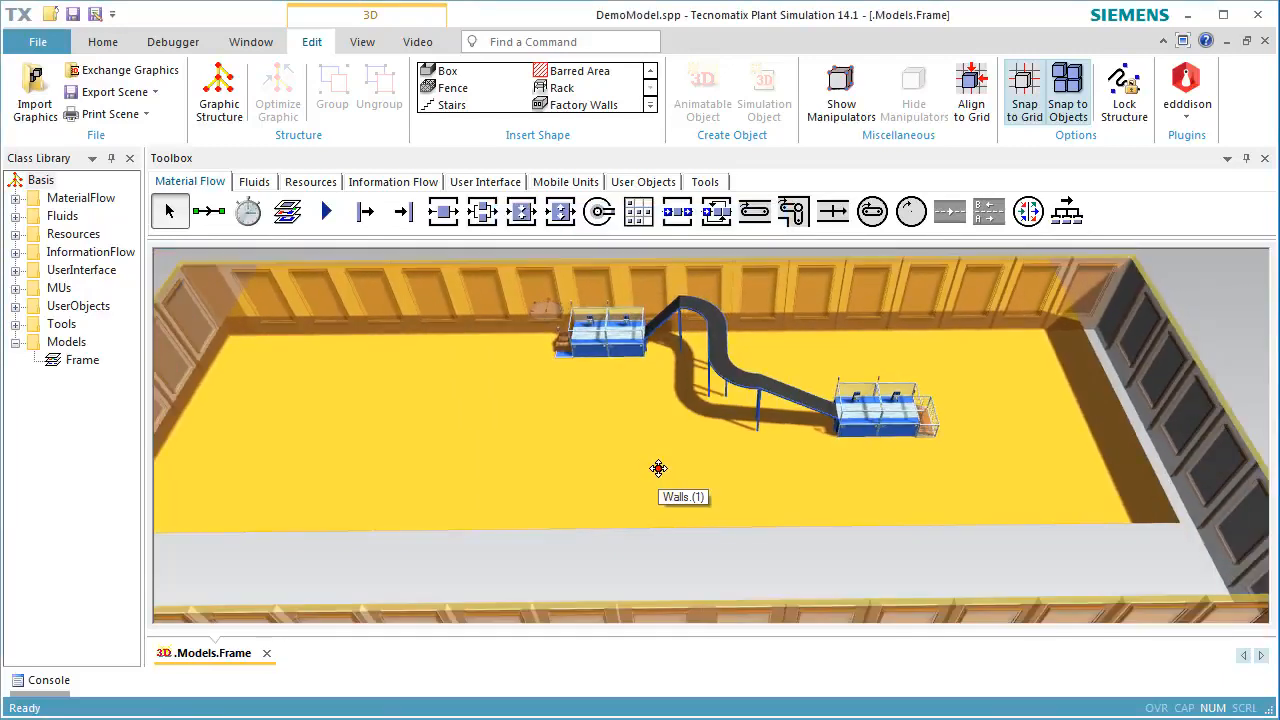
pyautogui.moveTo(670, 420); pyautogui.dragTo(646, 391)
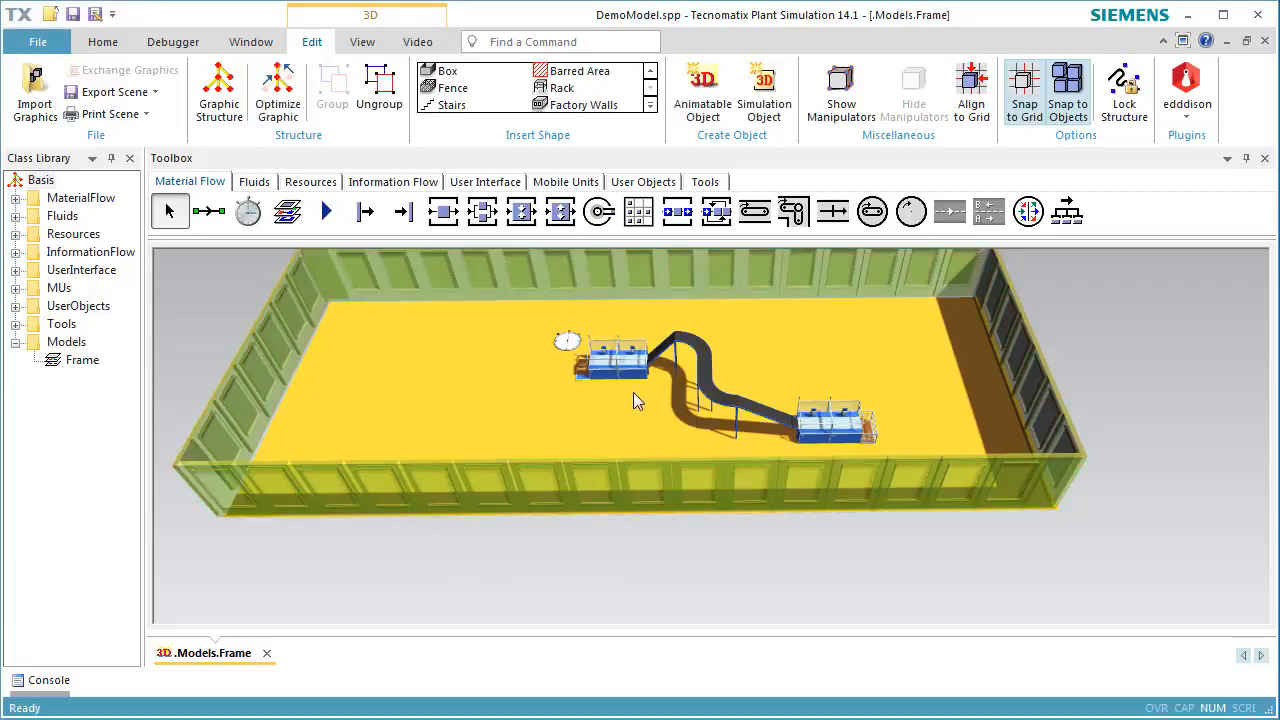
pyautogui.click(636, 576)
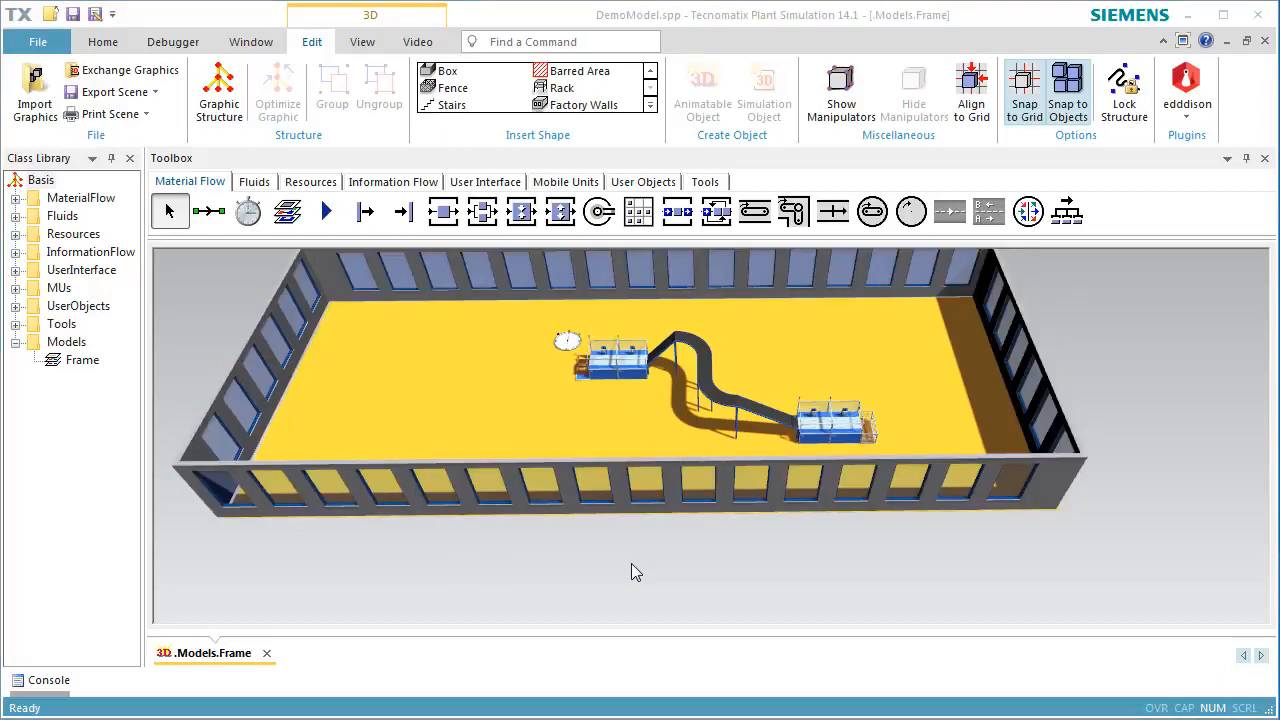
# Lock the Walls graphic group in the frame's 3D properties
pyautogui.rightClick(631, 572)
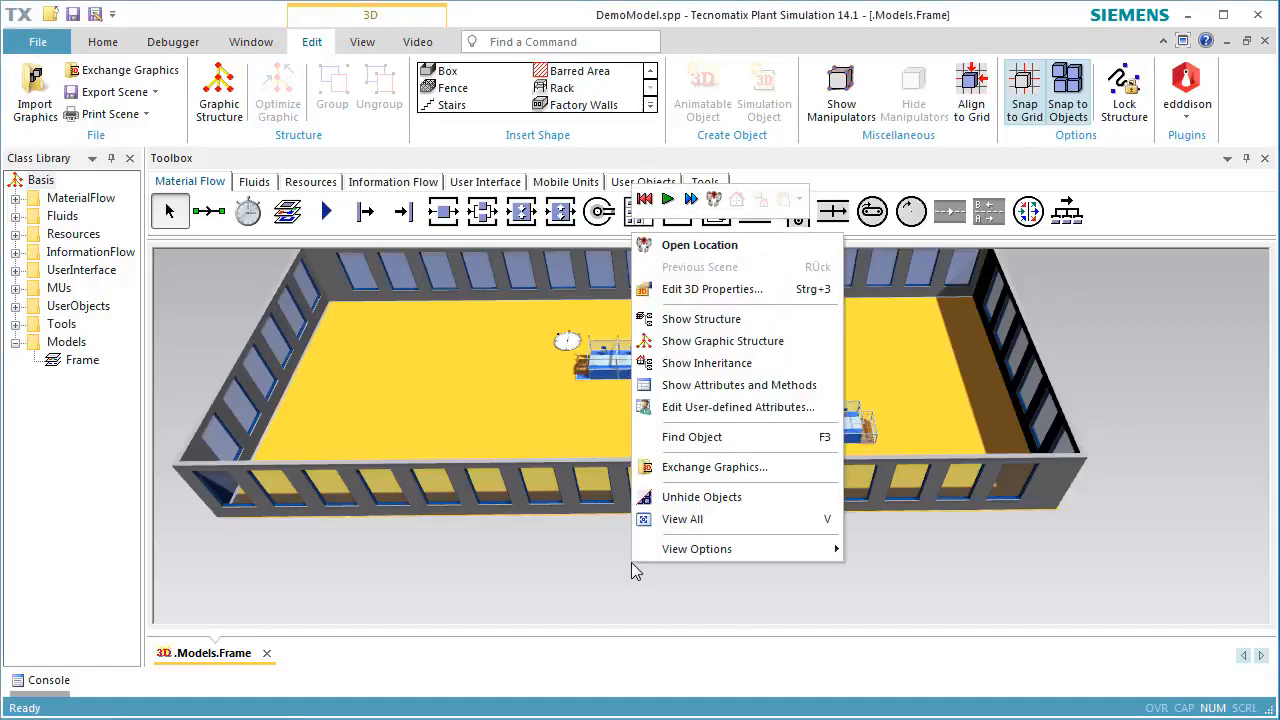
pyautogui.click(705, 290)
pyautogui.click(1084, 257)
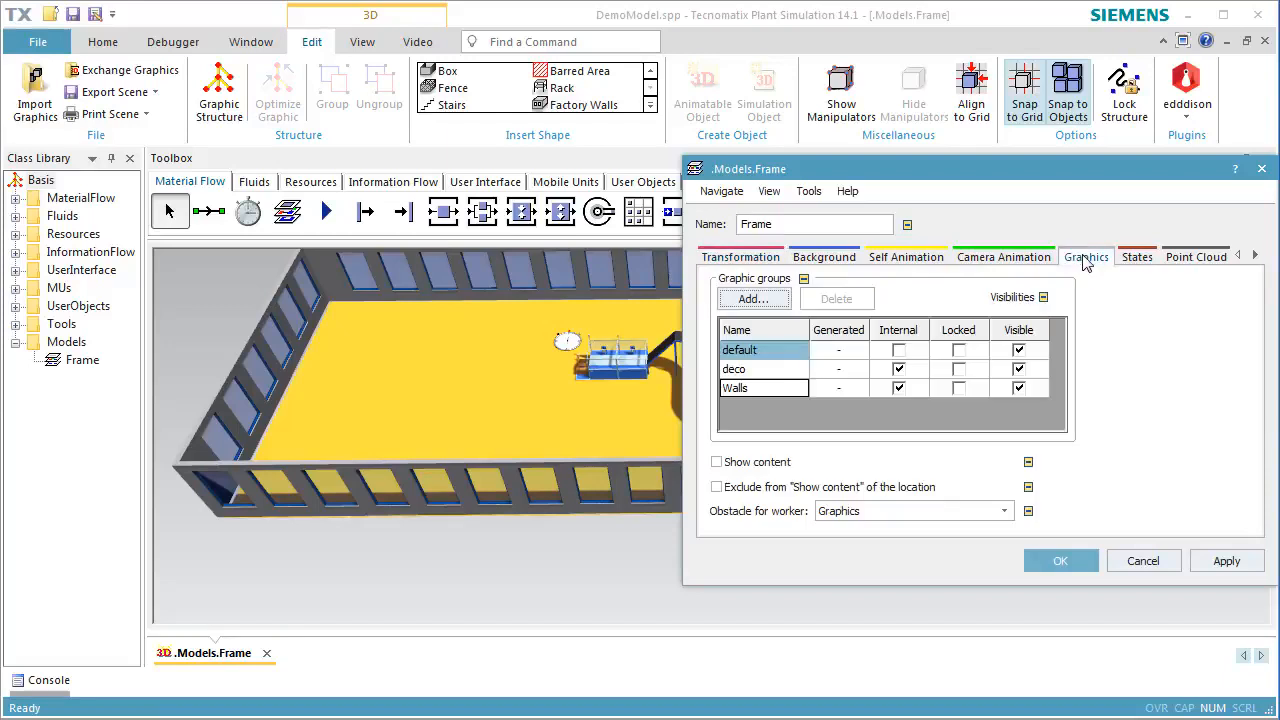
pyautogui.click(958, 388)
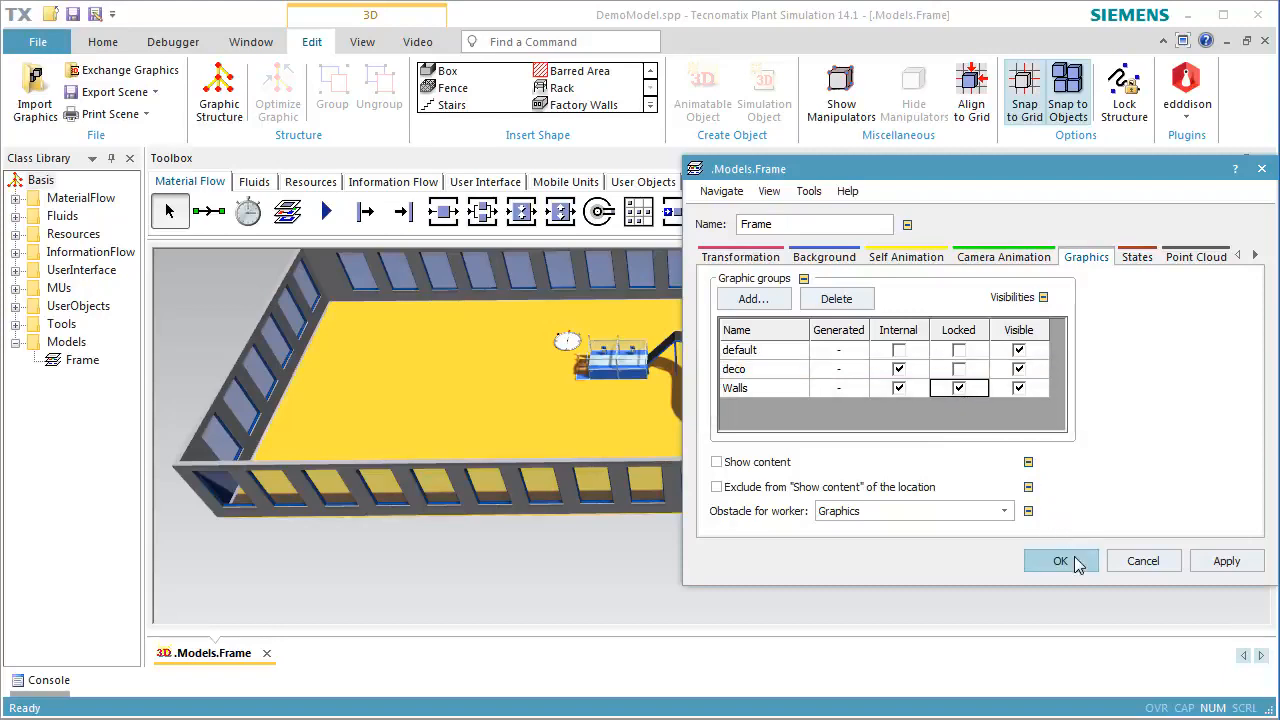
pyautogui.click(1060, 561)
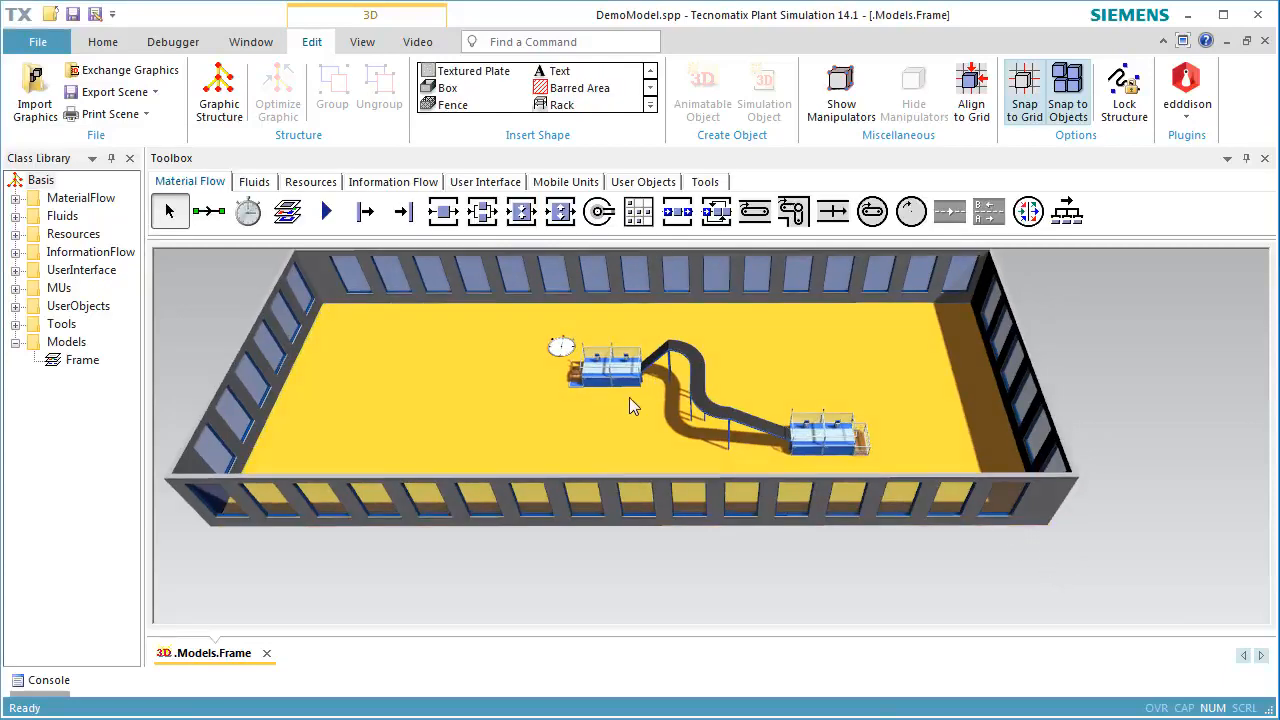
# Start a textured plate and choose schaltschrank-02.jpg from the Textures folder as its image
pyautogui.scroll(6, 603, 422)
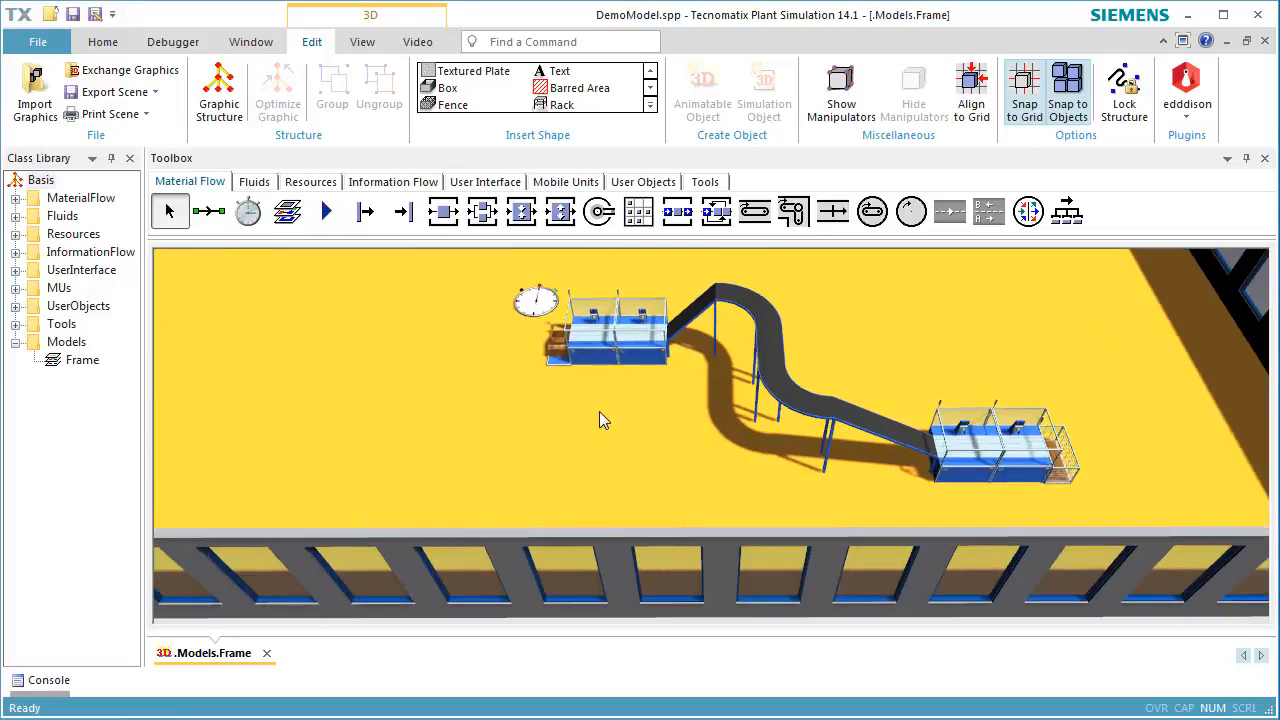
pyautogui.click(649, 105)
pyautogui.click(484, 106)
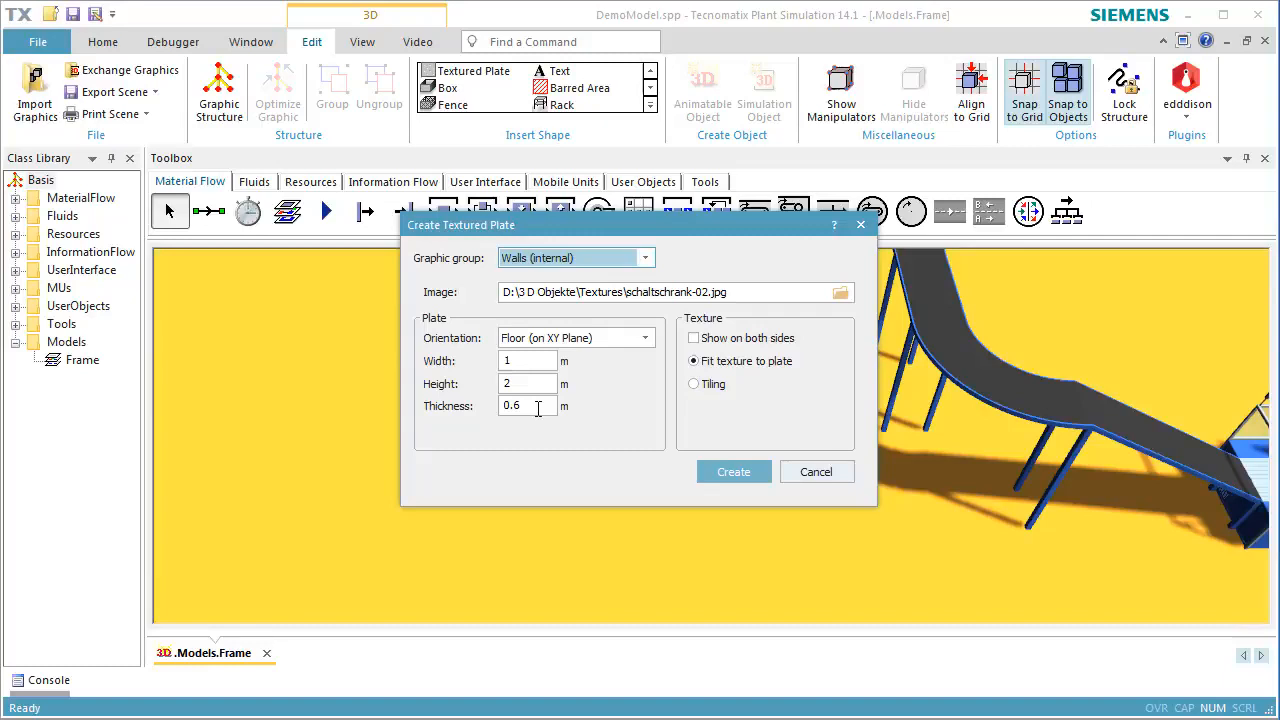
pyautogui.click(840, 292)
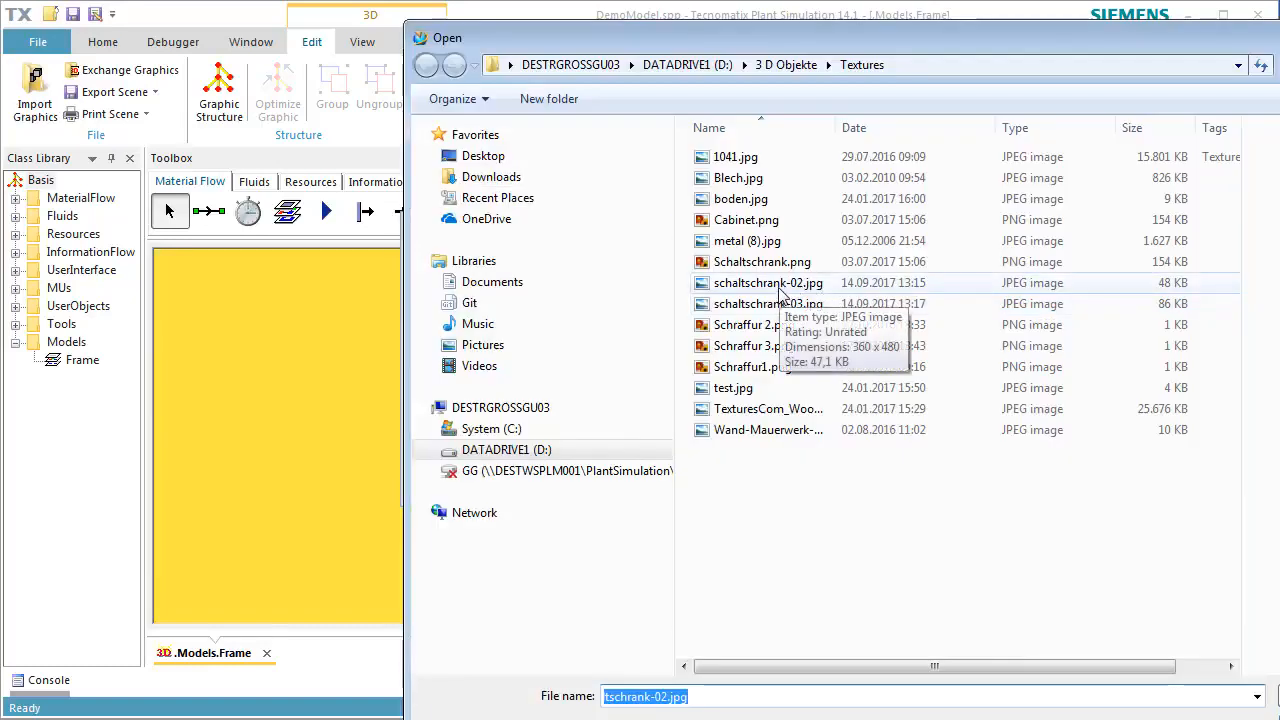
pyautogui.click(780, 287)
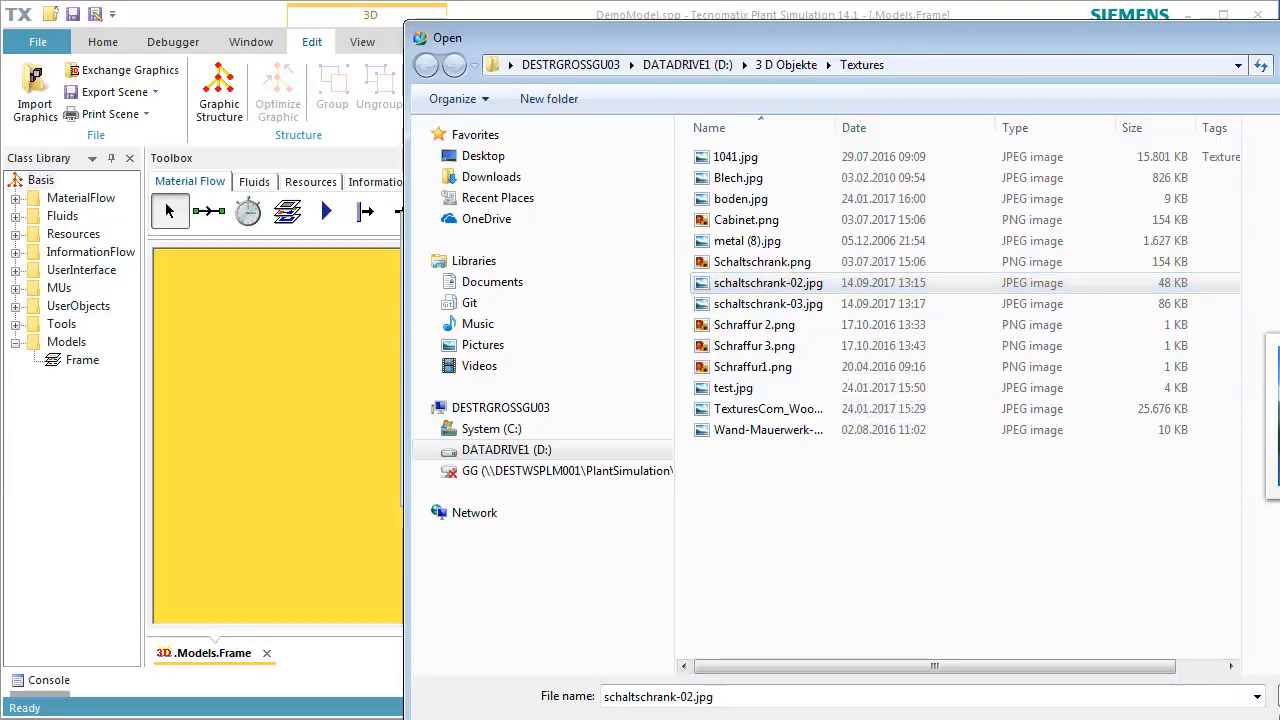
pyautogui.press('Return')
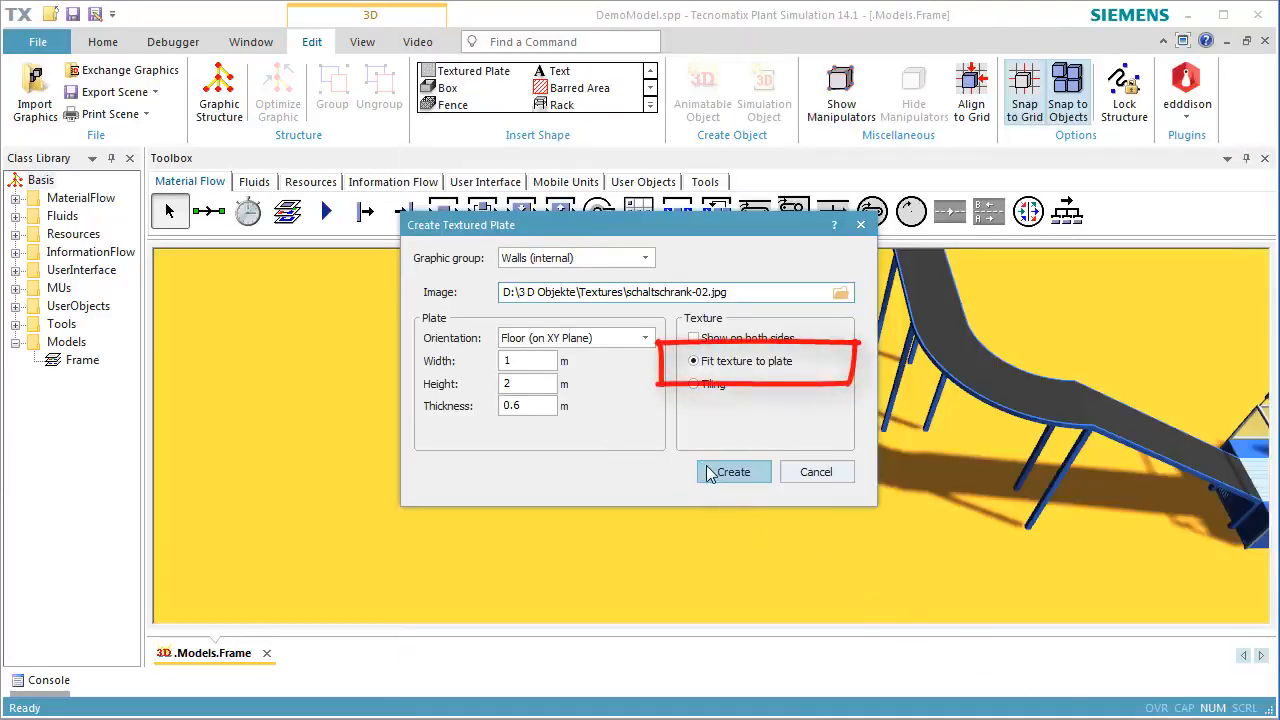
# Create the 1 × 2 × 0.6 m textured plate in the internal deco group and place it on the floor in front of the first station
pyautogui.click(619, 257)
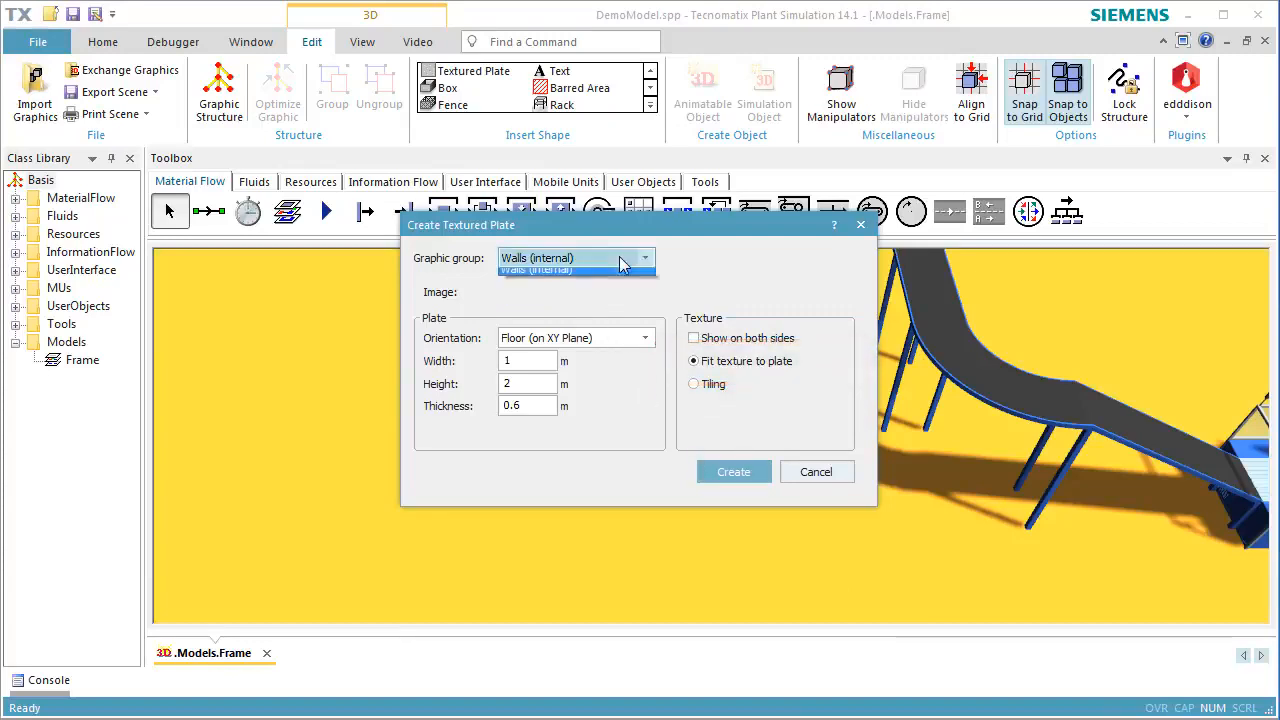
pyautogui.click(615, 290)
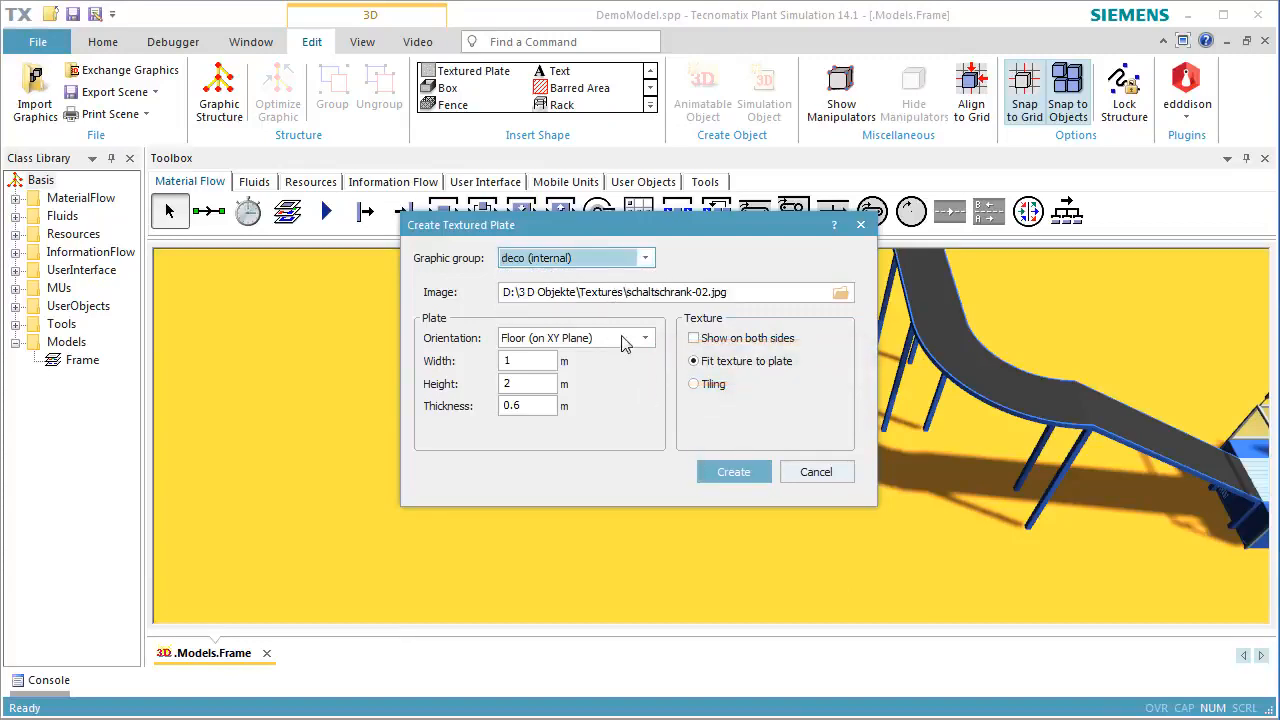
pyautogui.click(717, 473)
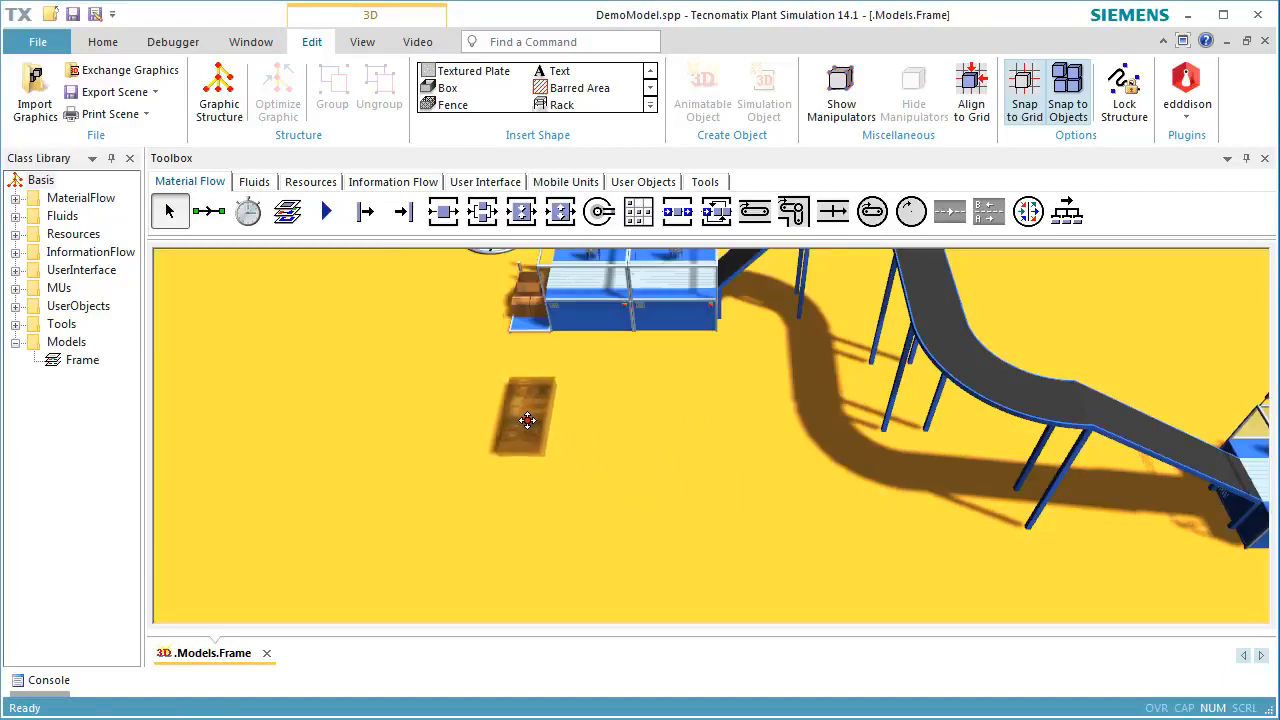
pyautogui.click(420, 422)
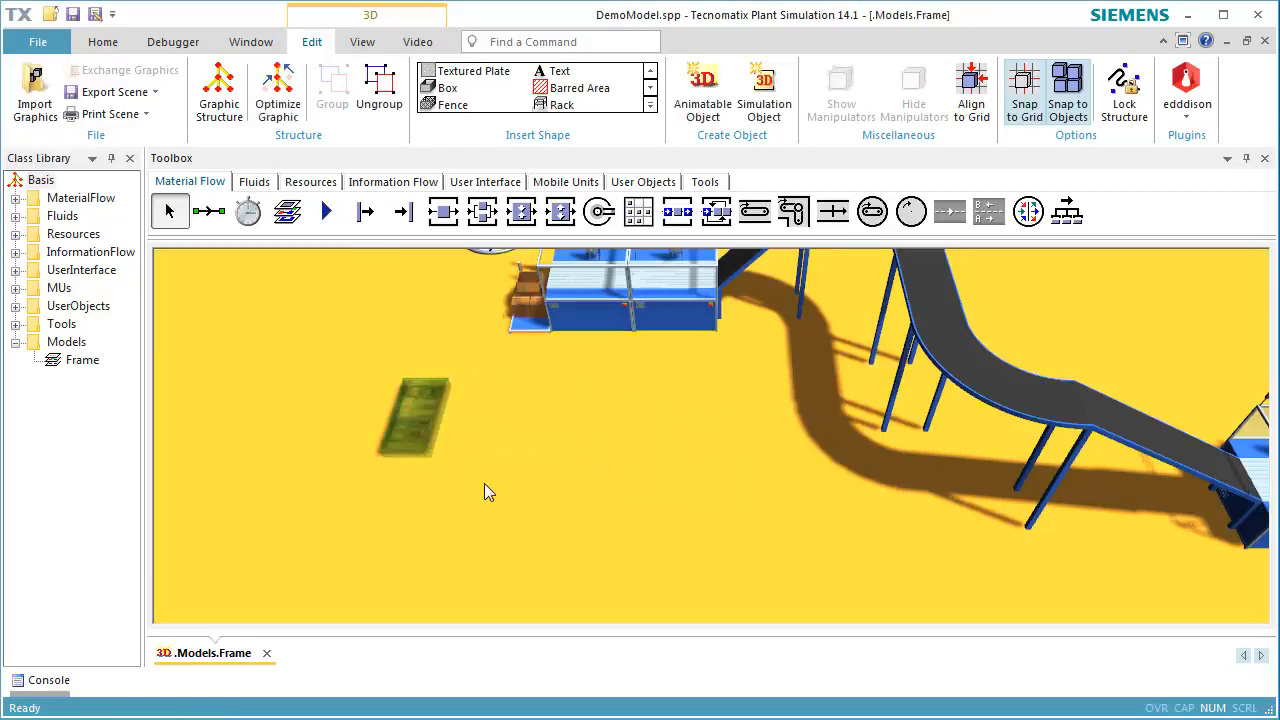
# Rotate the cabinet plate 90° about the X axis and set its Z position to 1 m so it stands upright
pyautogui.hotkey('ctrl', '3')
pyautogui.rightClick(414, 438)
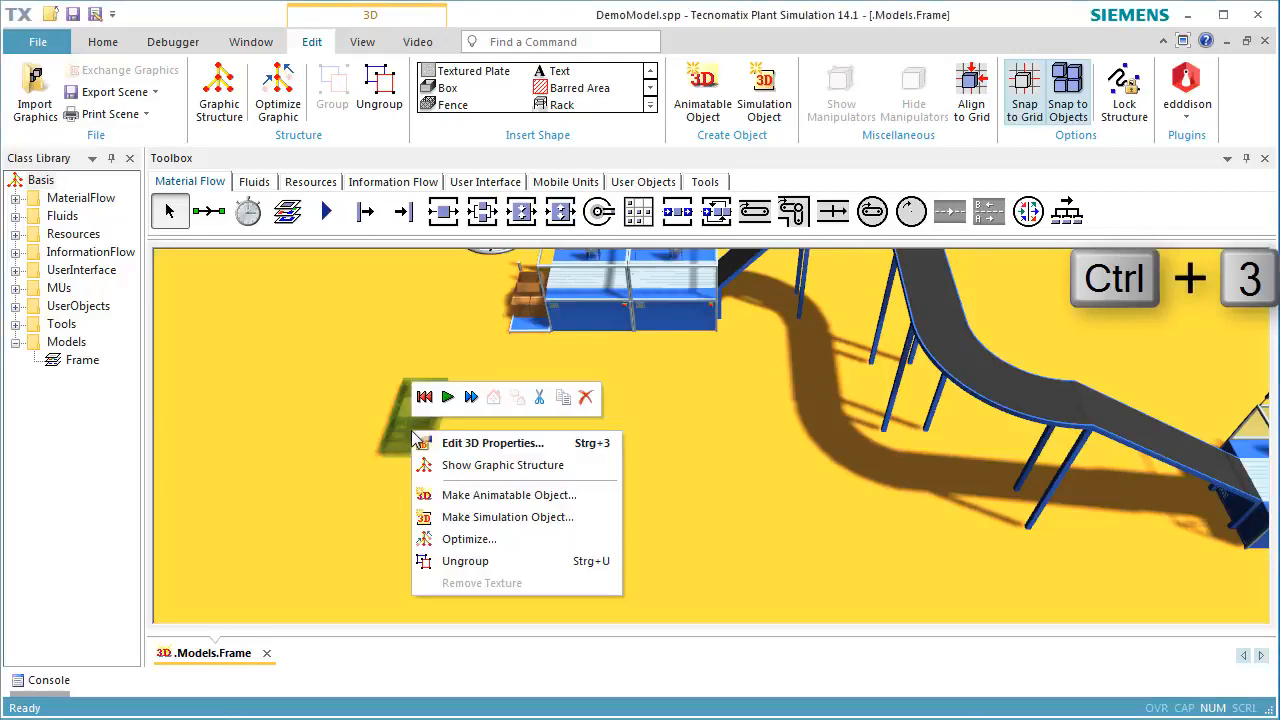
pyautogui.click(463, 443)
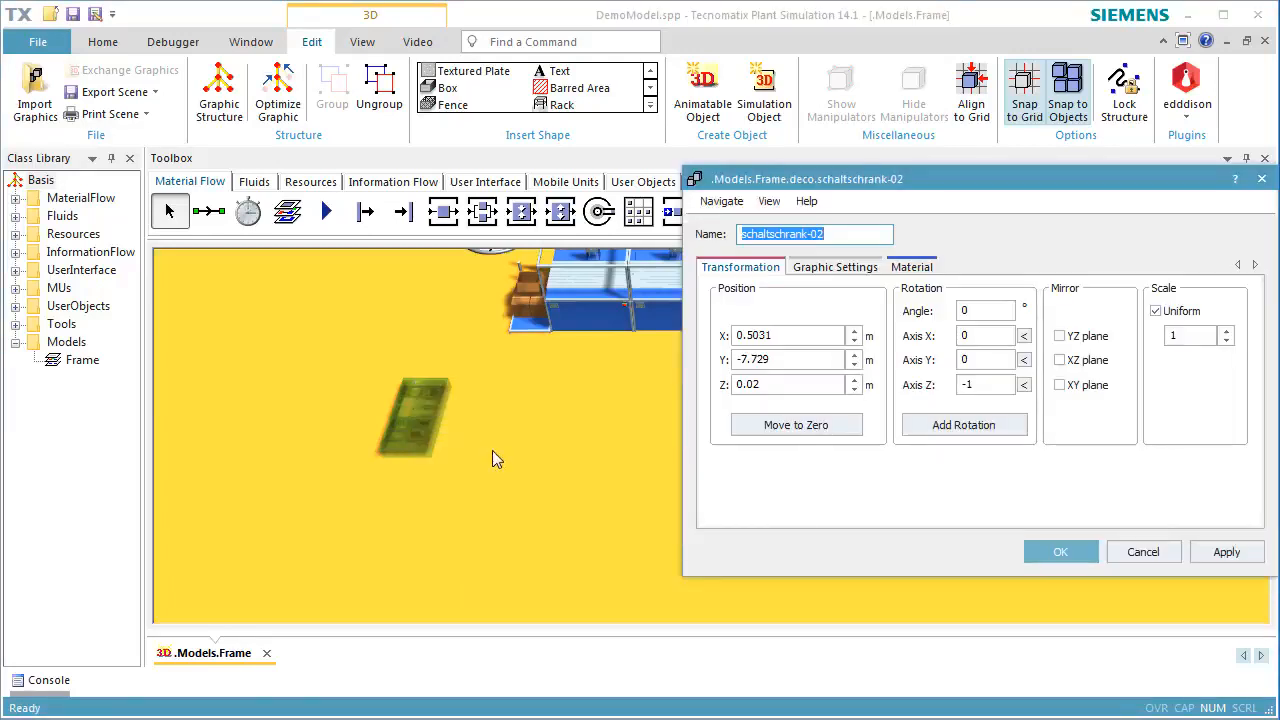
pyautogui.click(1023, 335)
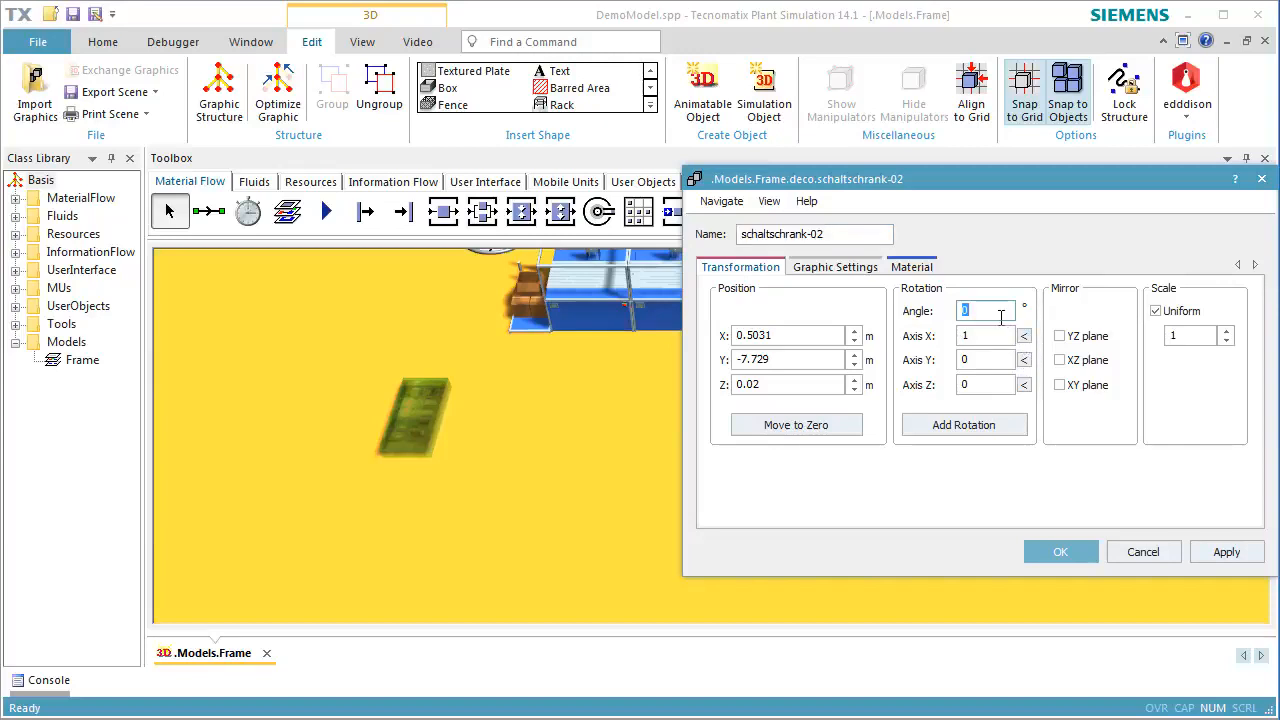
pyautogui.write('90')
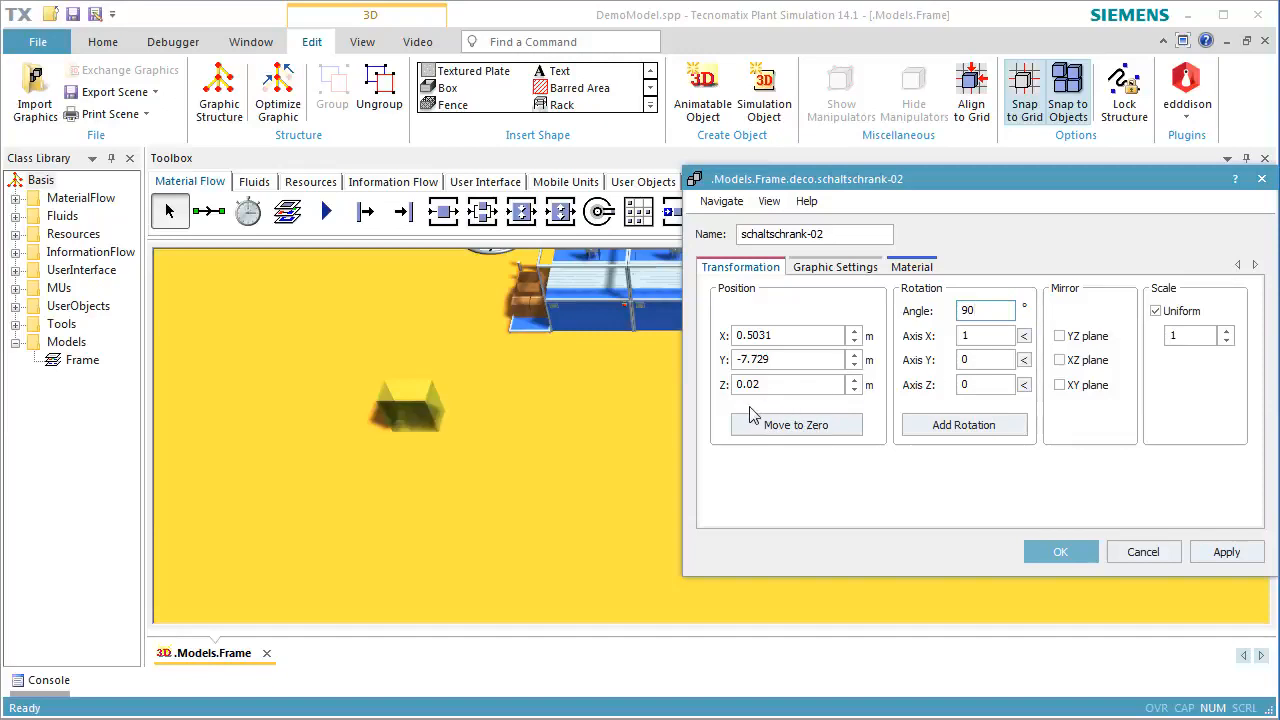
pyautogui.moveTo(779, 384); pyautogui.dragTo(722, 378)
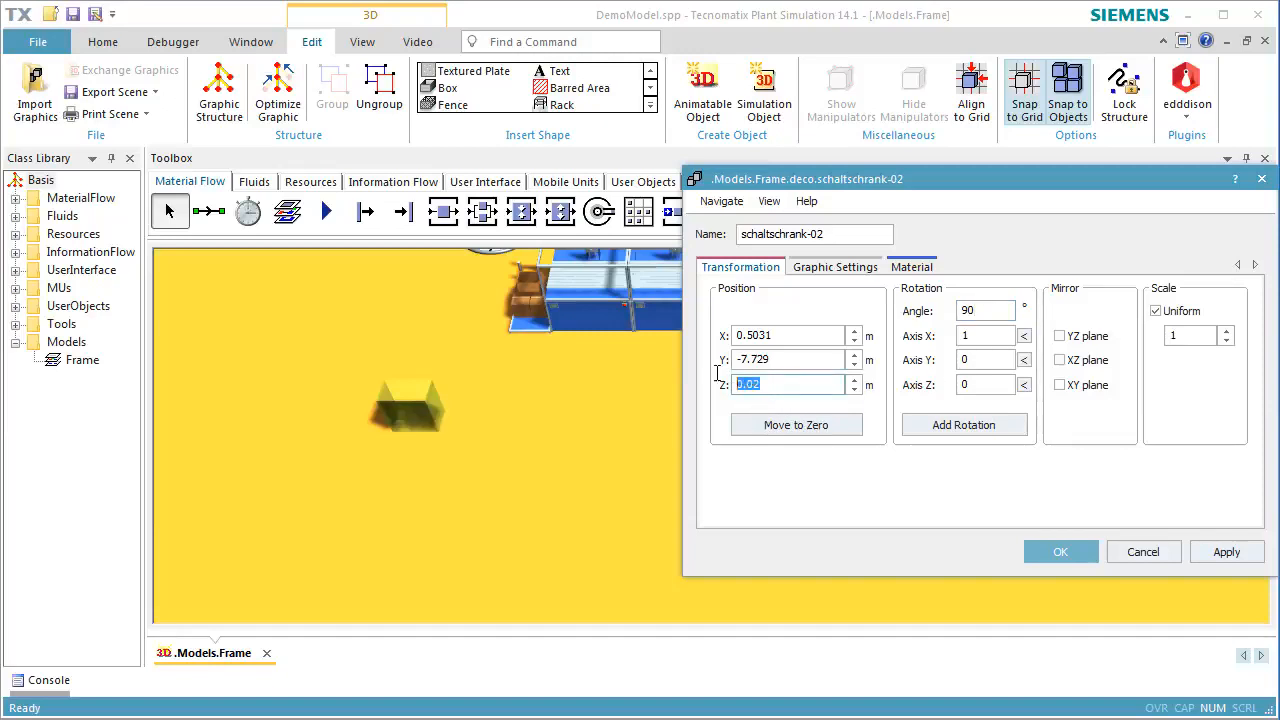
pyautogui.write('1')
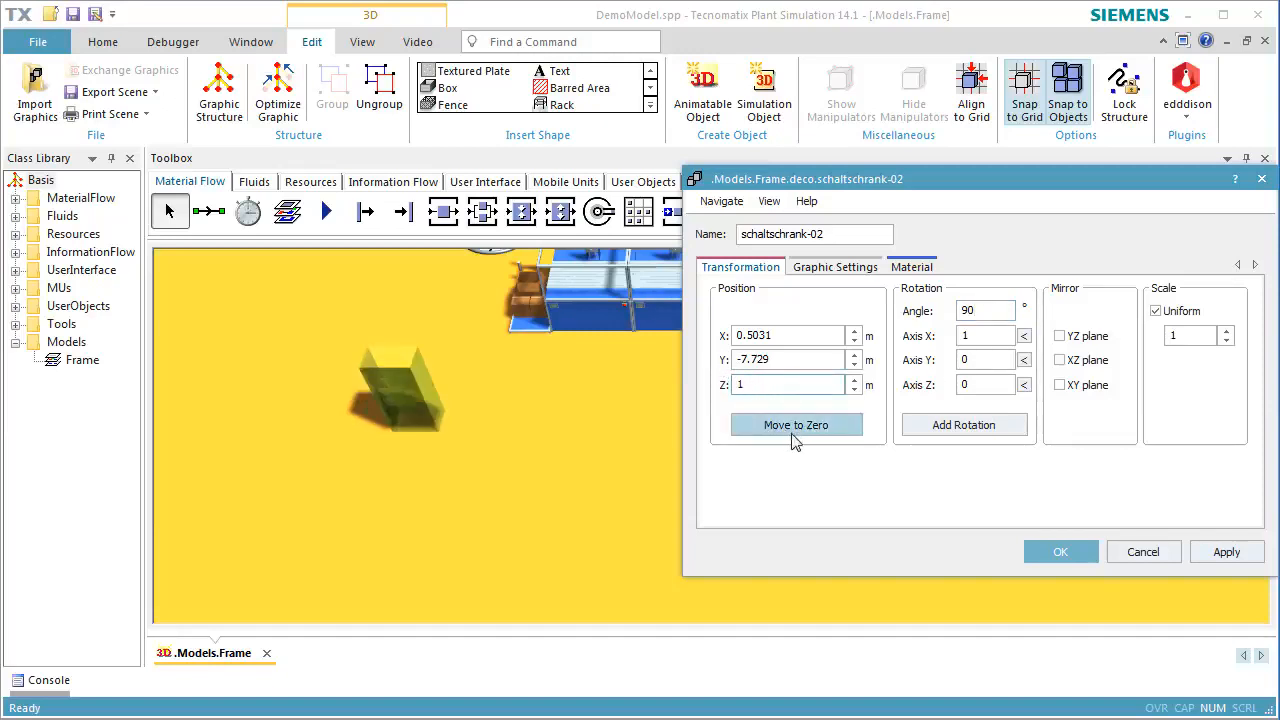
pyautogui.click(1030, 547)
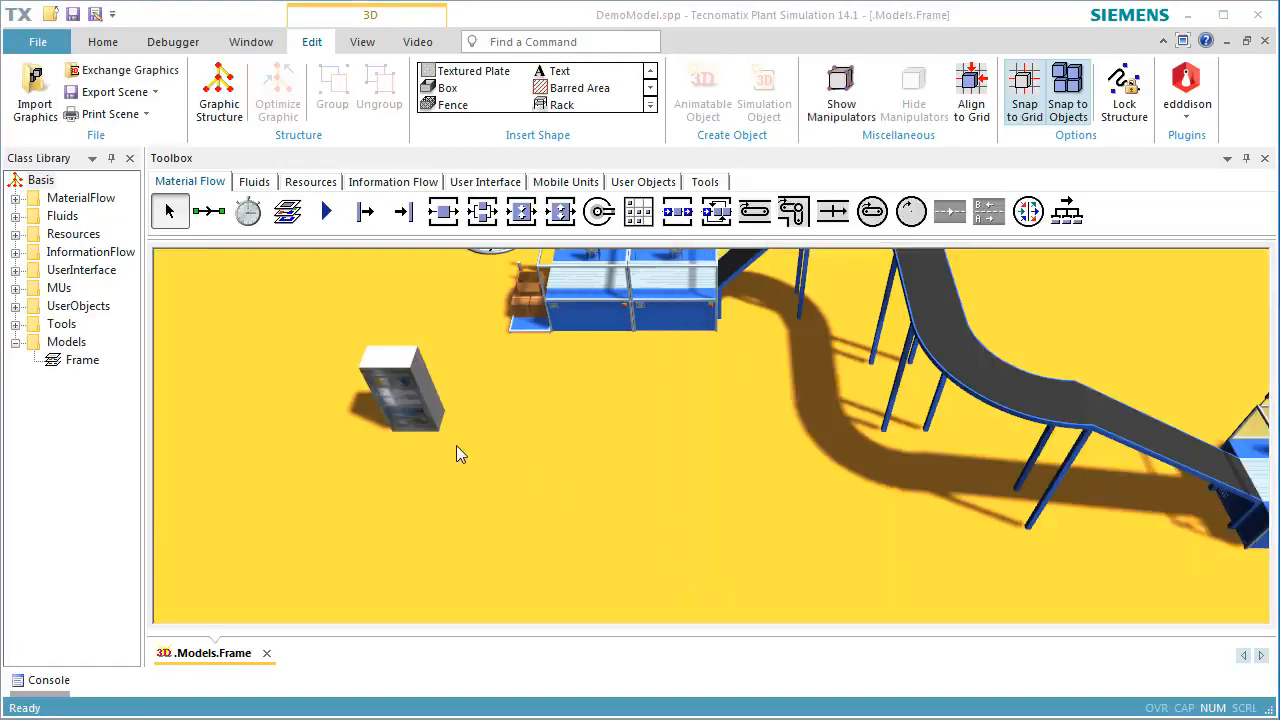
# Show the graphic structure of the control cabinet, expand schaltschrank-02 and select its part (2), the cabinet body
pyautogui.click(452, 480)
pyautogui.scroll(5, 434, 466)
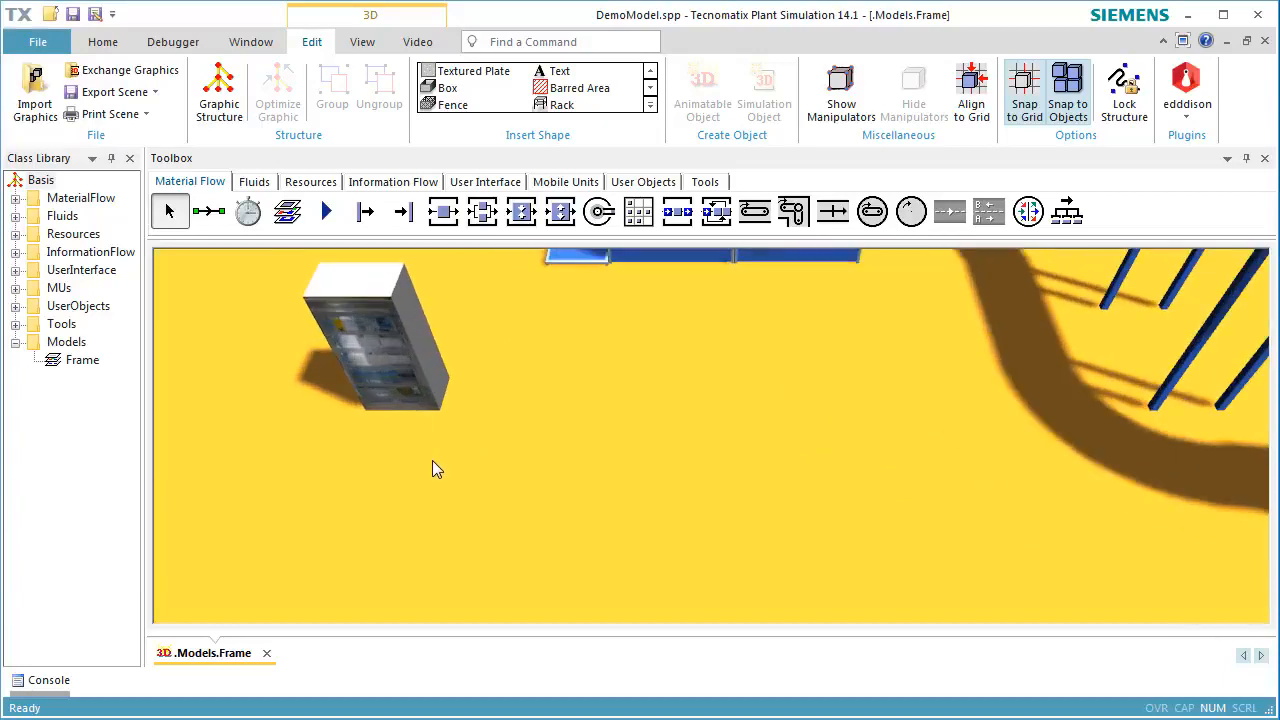
pyautogui.moveTo(426, 470); pyautogui.dragTo(450, 413, button='middle')
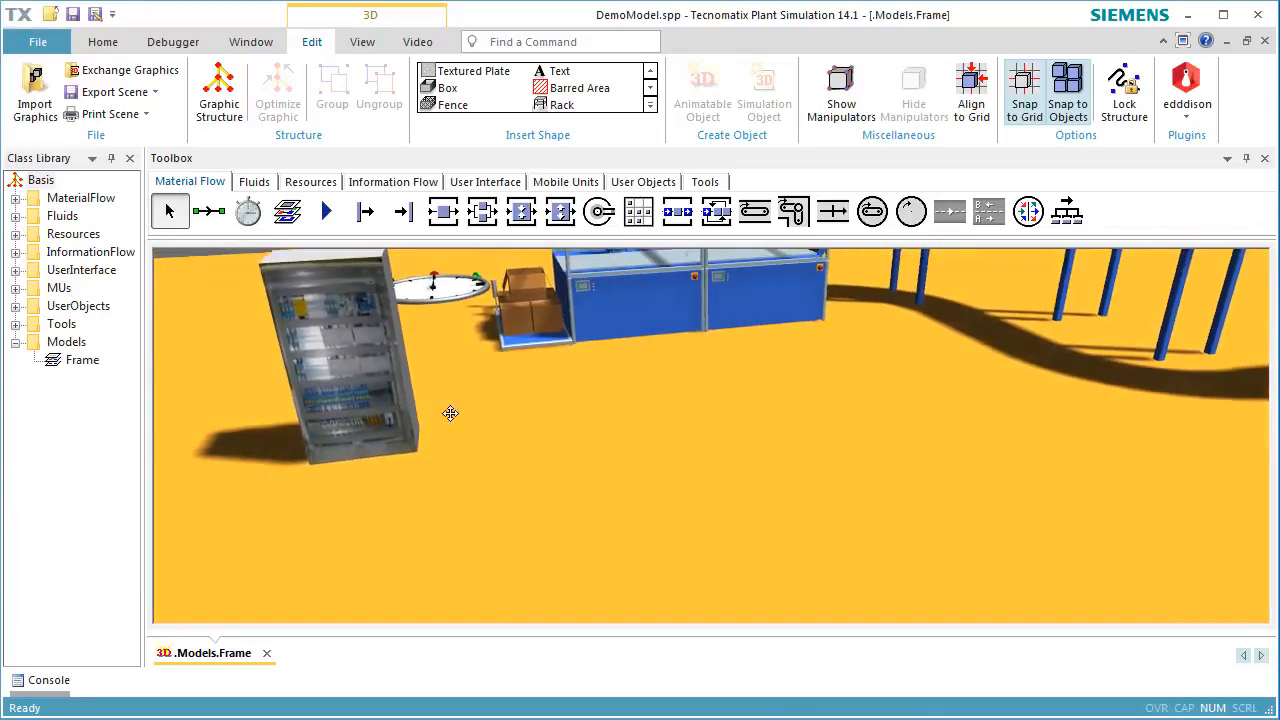
pyautogui.click(382, 411)
pyautogui.rightClick(367, 408)
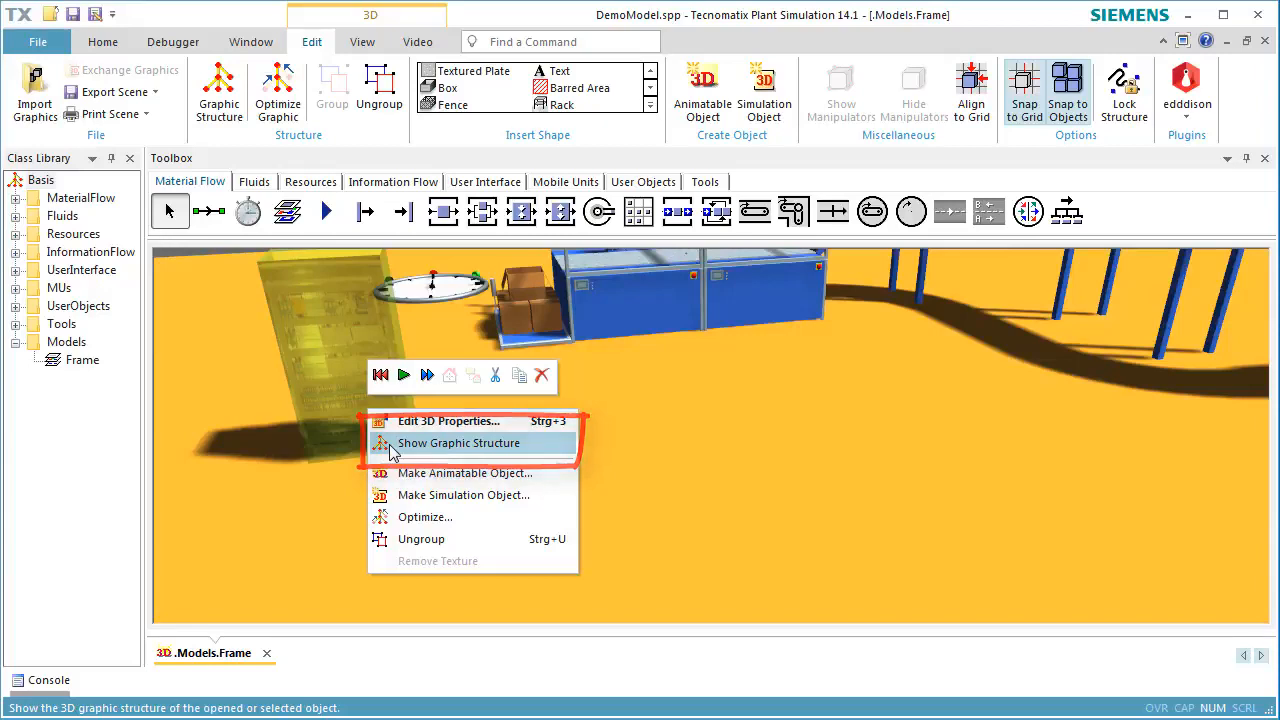
pyautogui.click(391, 452)
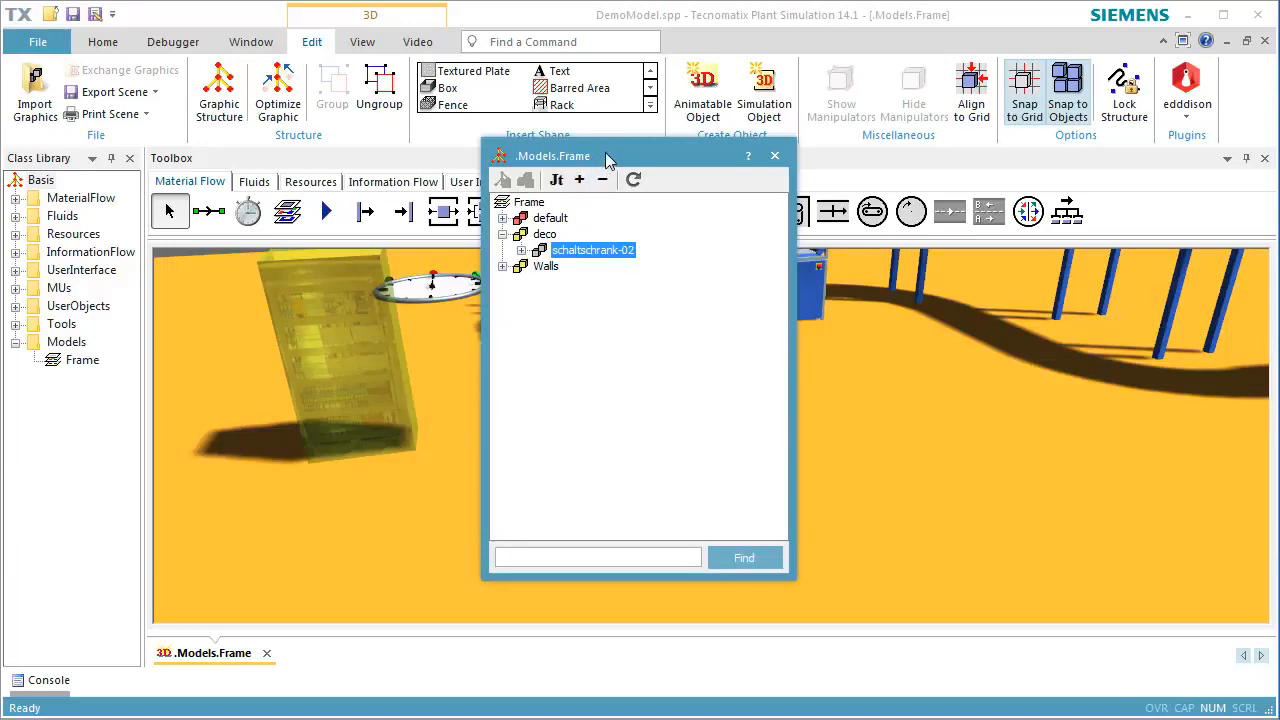
pyautogui.moveTo(606, 156); pyautogui.dragTo(758, 170)
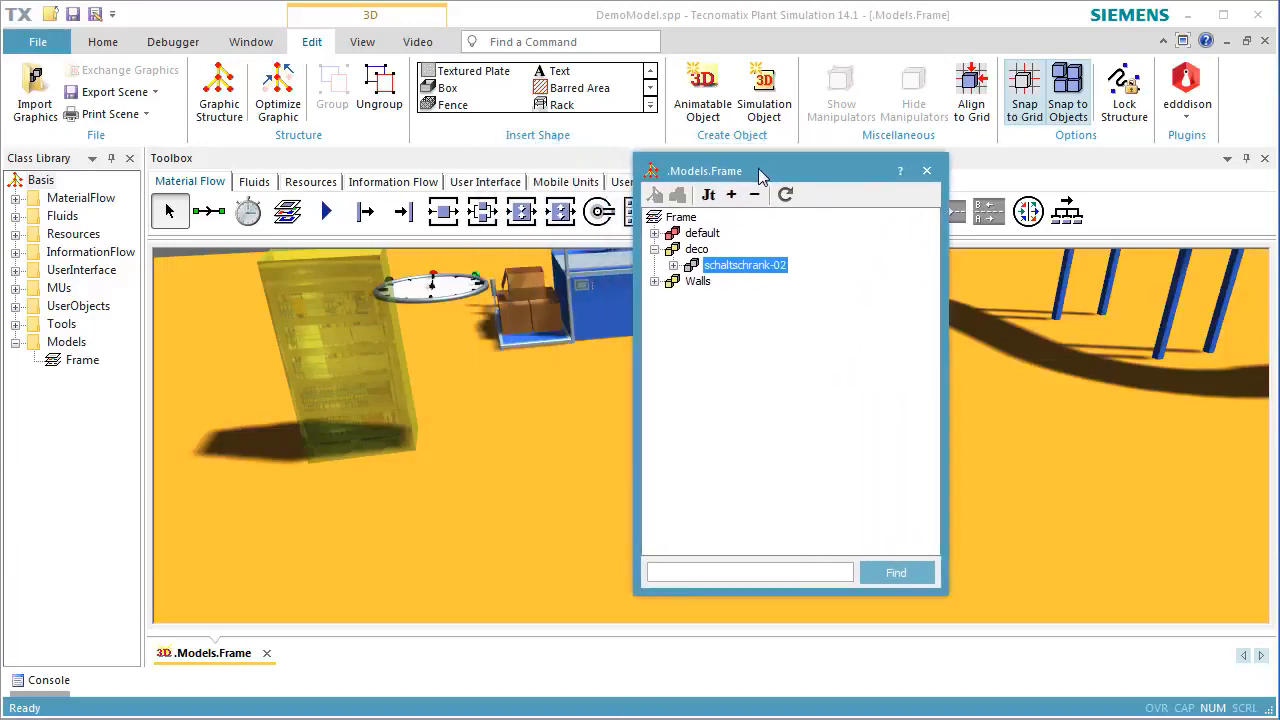
pyautogui.click(673, 266)
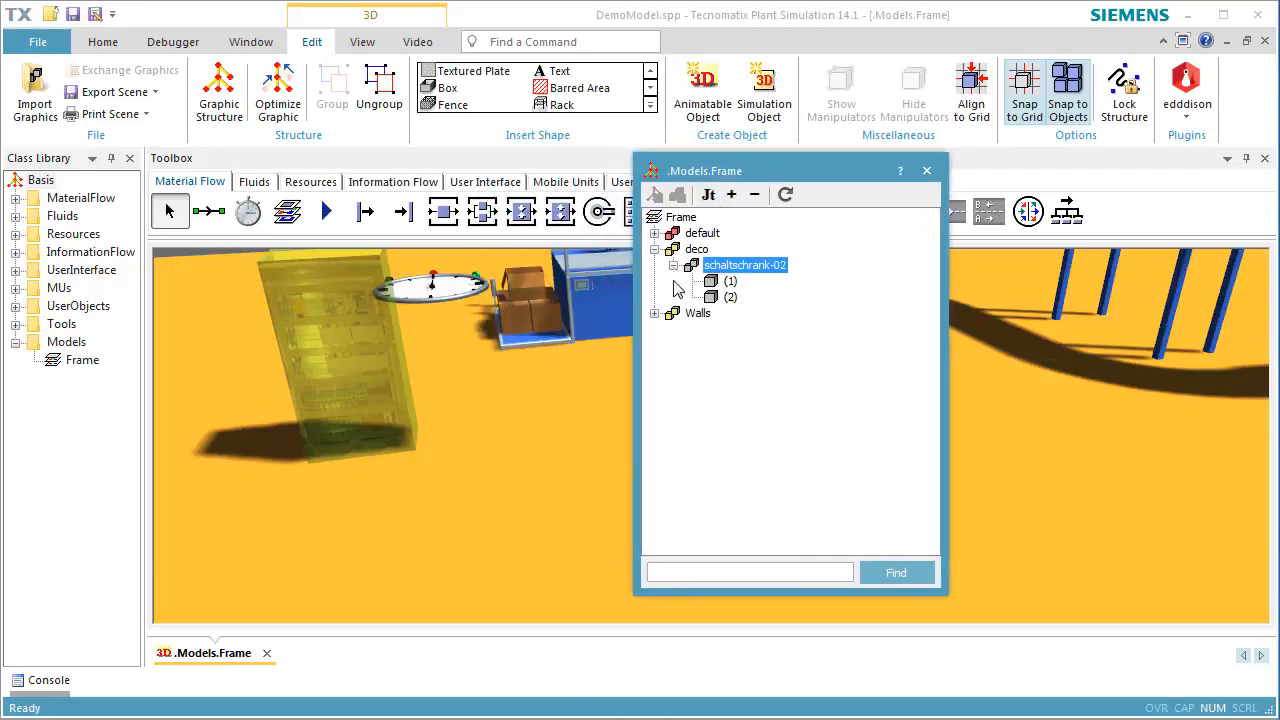
pyautogui.click(712, 284)
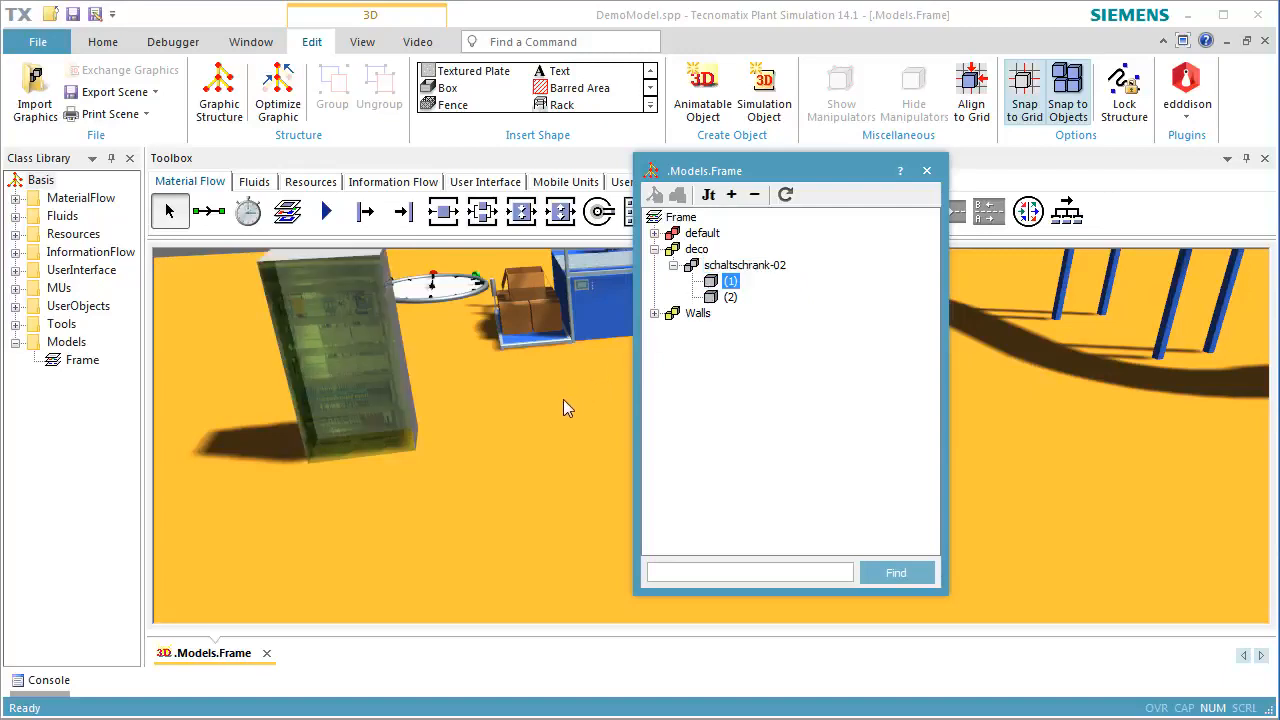
pyautogui.click(713, 299)
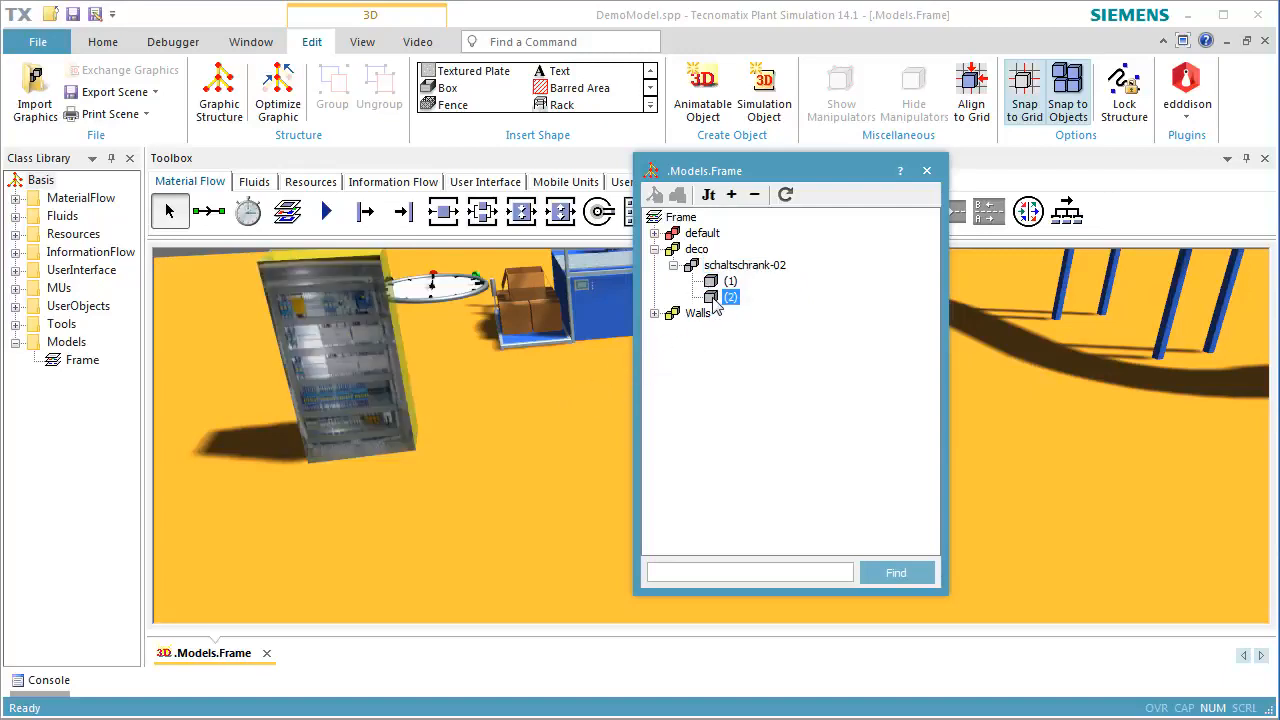
# Activate the material of cabinet part (2) with a teal diffuse color in its 3D properties, and close the graphic structure
pyautogui.rightClick(712, 301)
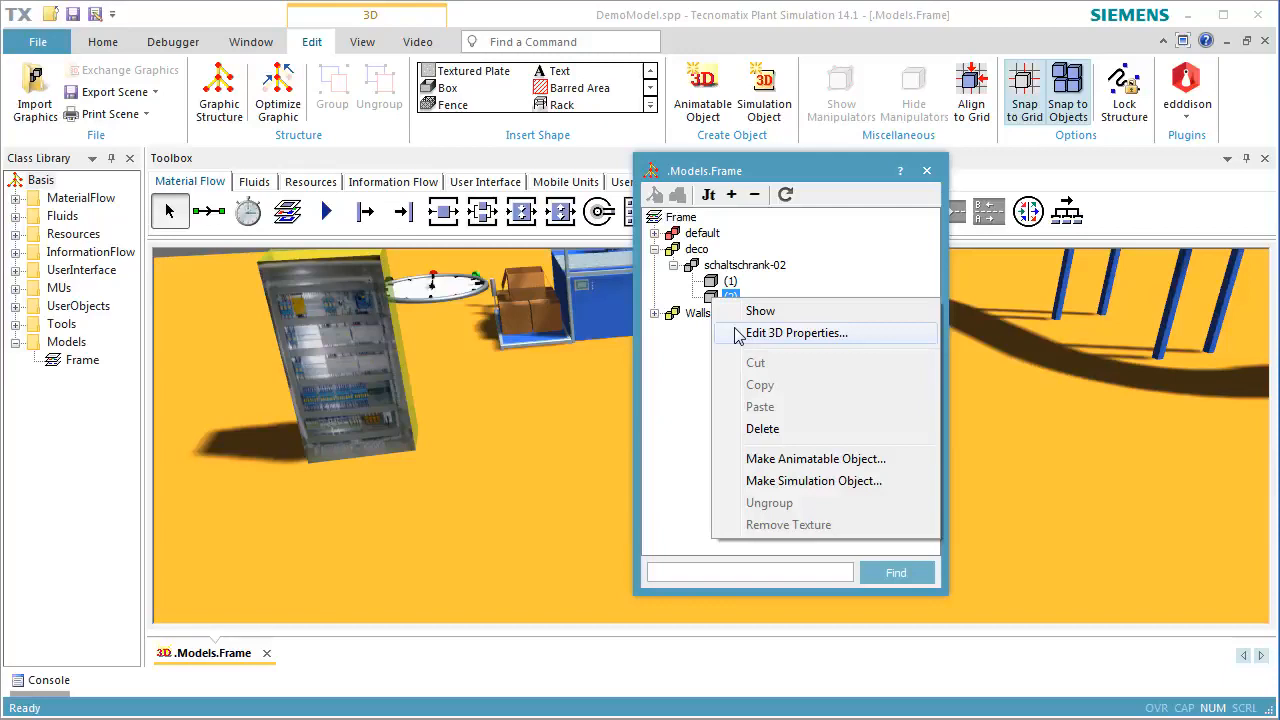
pyautogui.click(739, 334)
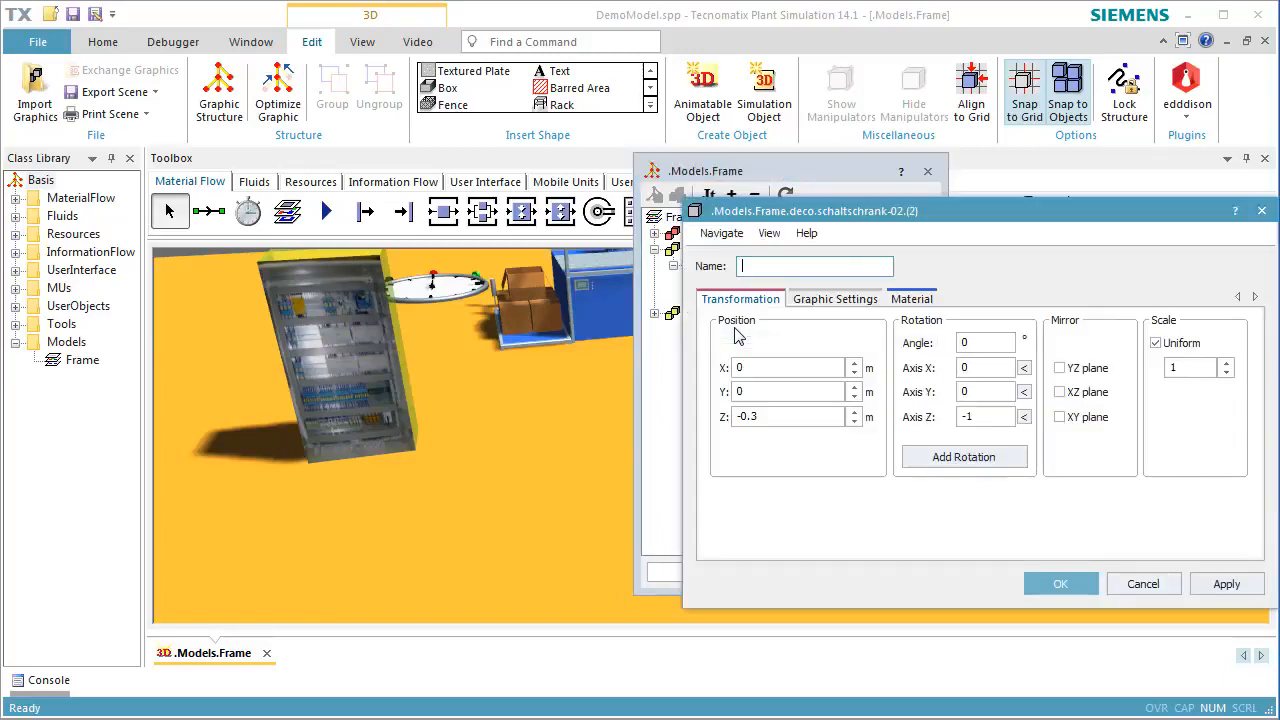
pyautogui.click(910, 300)
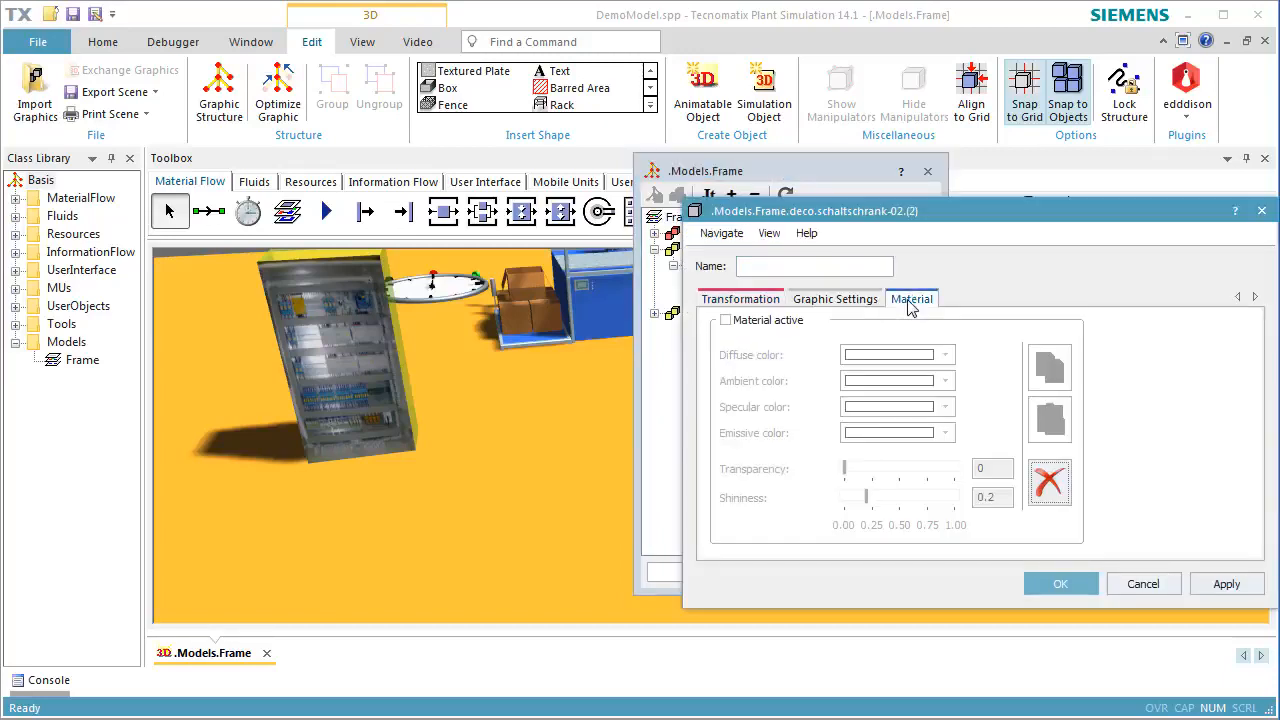
pyautogui.click(778, 327)
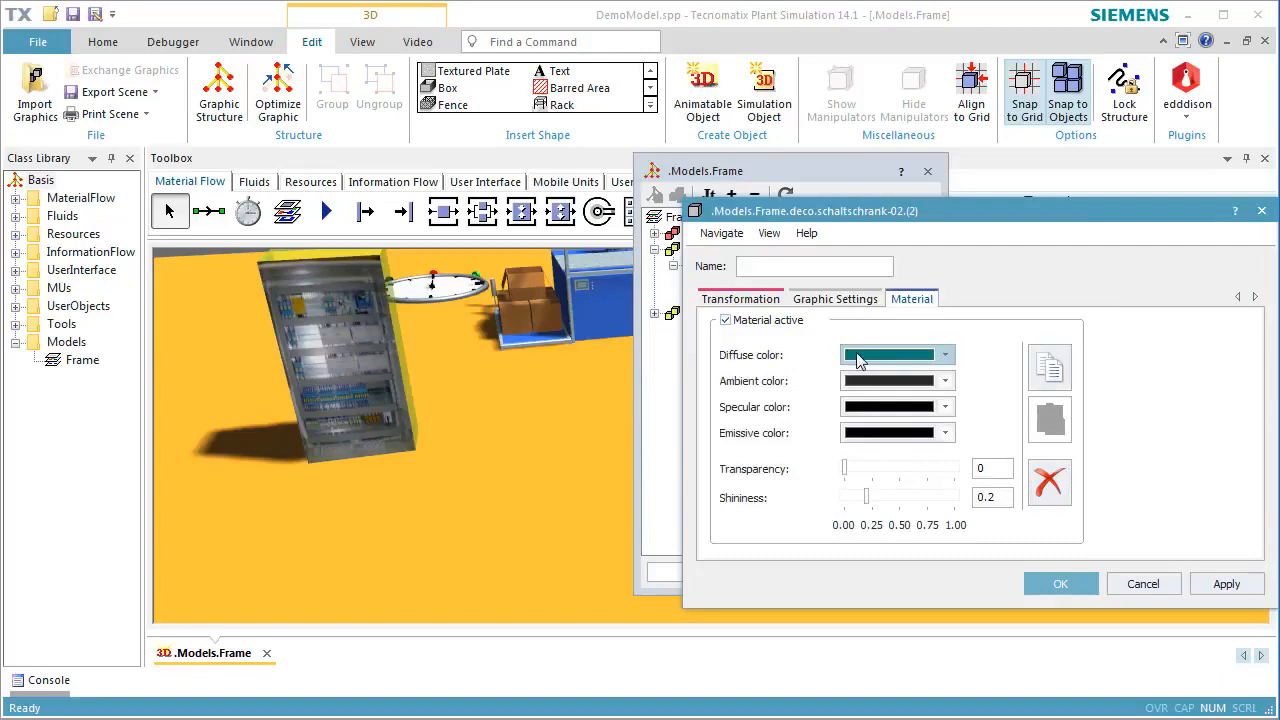
pyautogui.click(1033, 586)
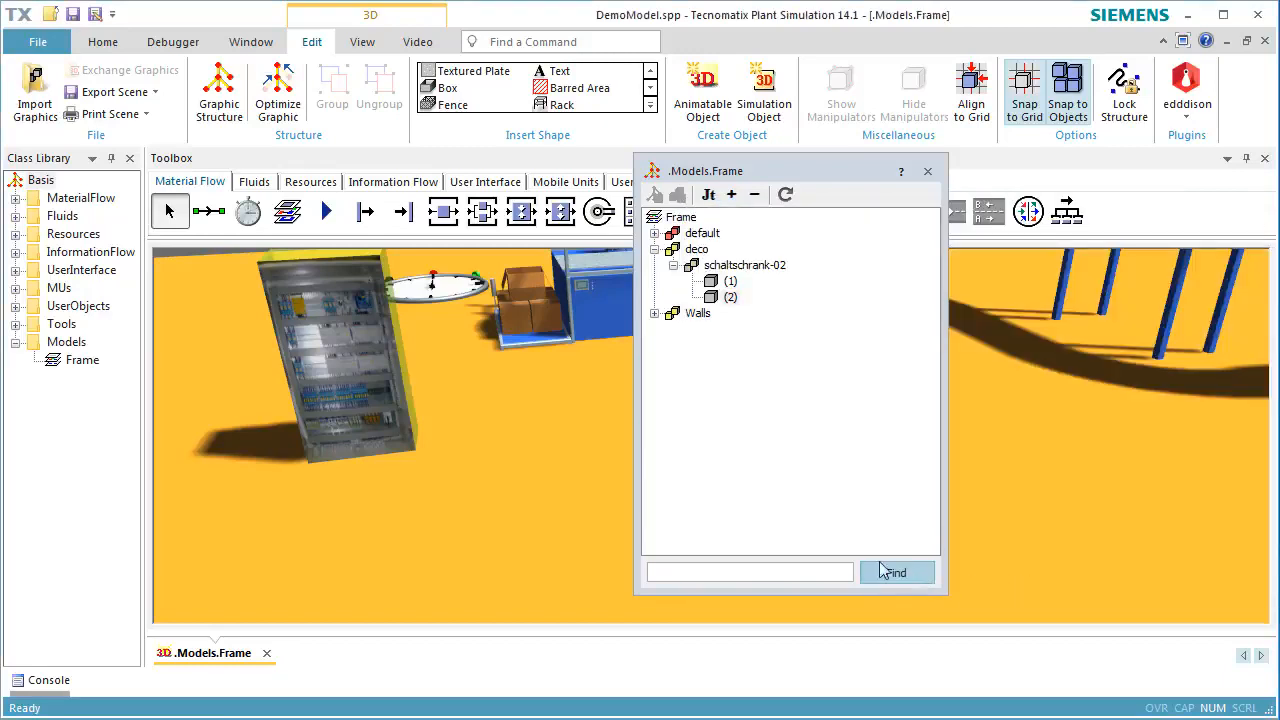
pyautogui.click(596, 473)
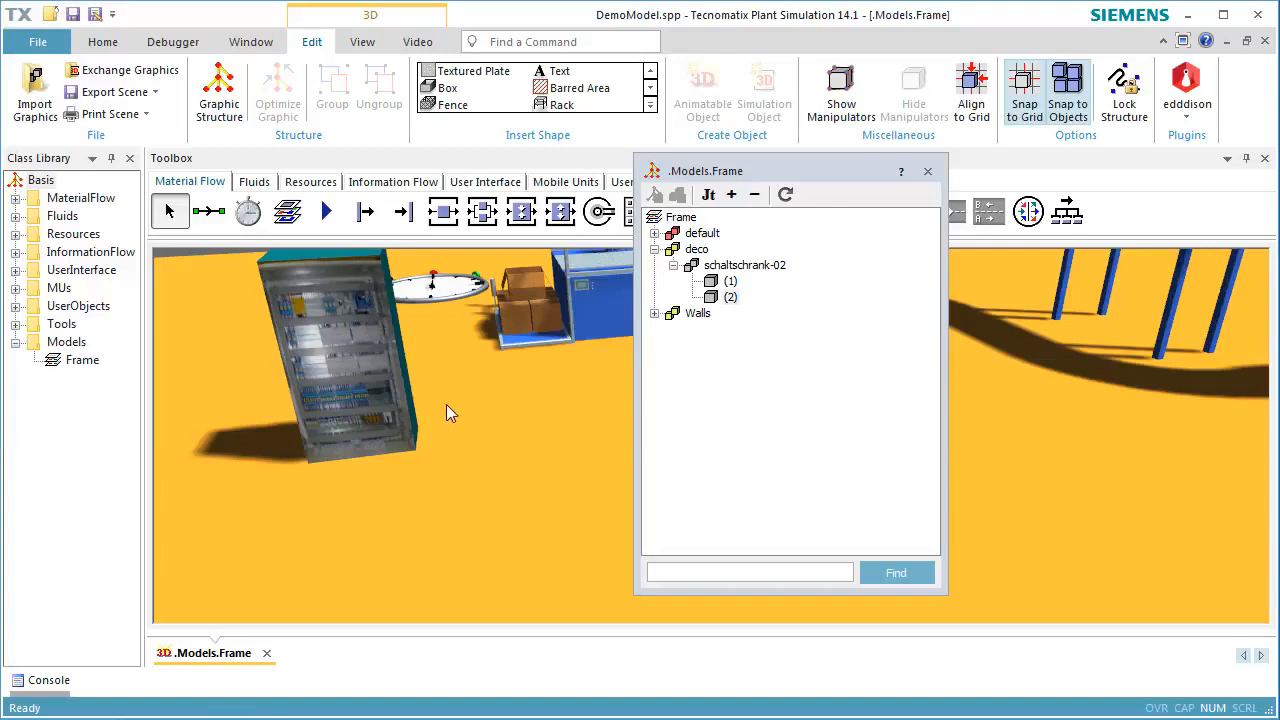
pyautogui.moveTo(446, 404); pyautogui.dragTo(403, 413, button='right')
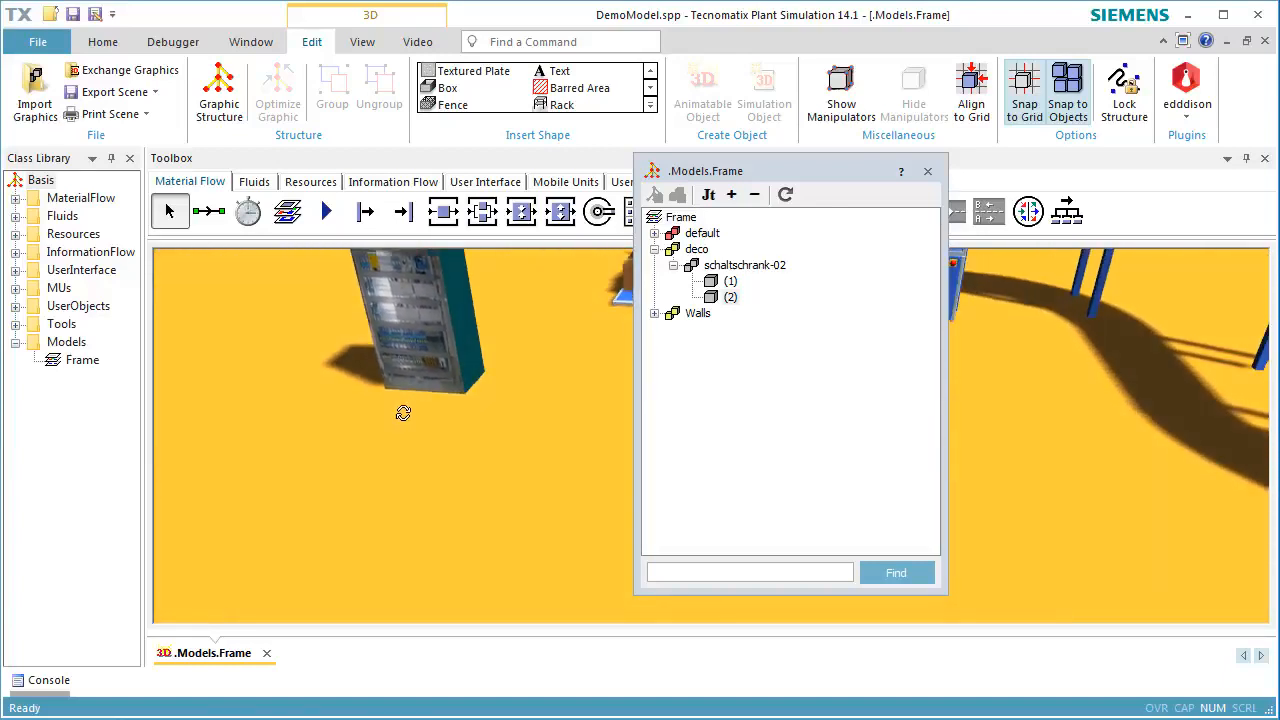
pyautogui.click(928, 172)
# Import Rack.jt from jt-graphics into the internal deco group beside the cabinet, positioned as shown in the view with the Z-axis up
pyautogui.scroll(-10, 783, 424)
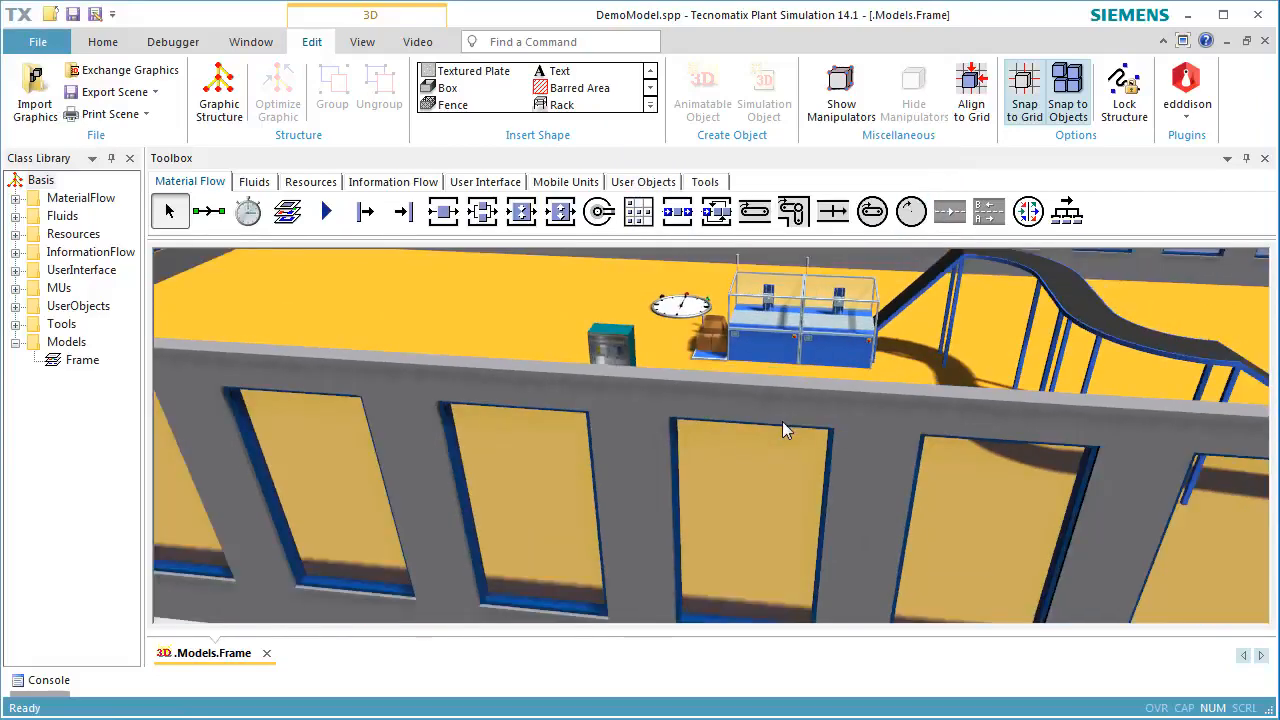
pyautogui.moveTo(782, 421)
pyautogui.mouseDown(button='right')
pyautogui.moveTo(777, 449)
pyautogui.moveTo(792, 441)
pyautogui.mouseUp(button='right')
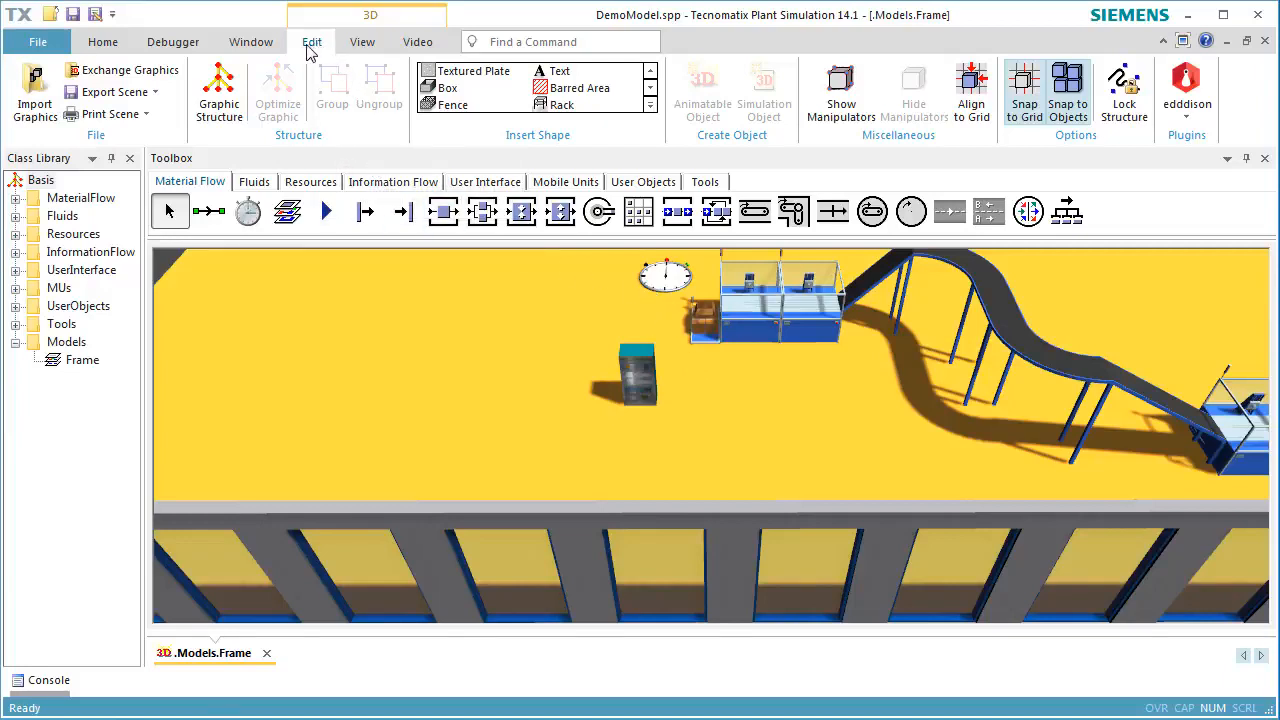
pyautogui.click(53, 105)
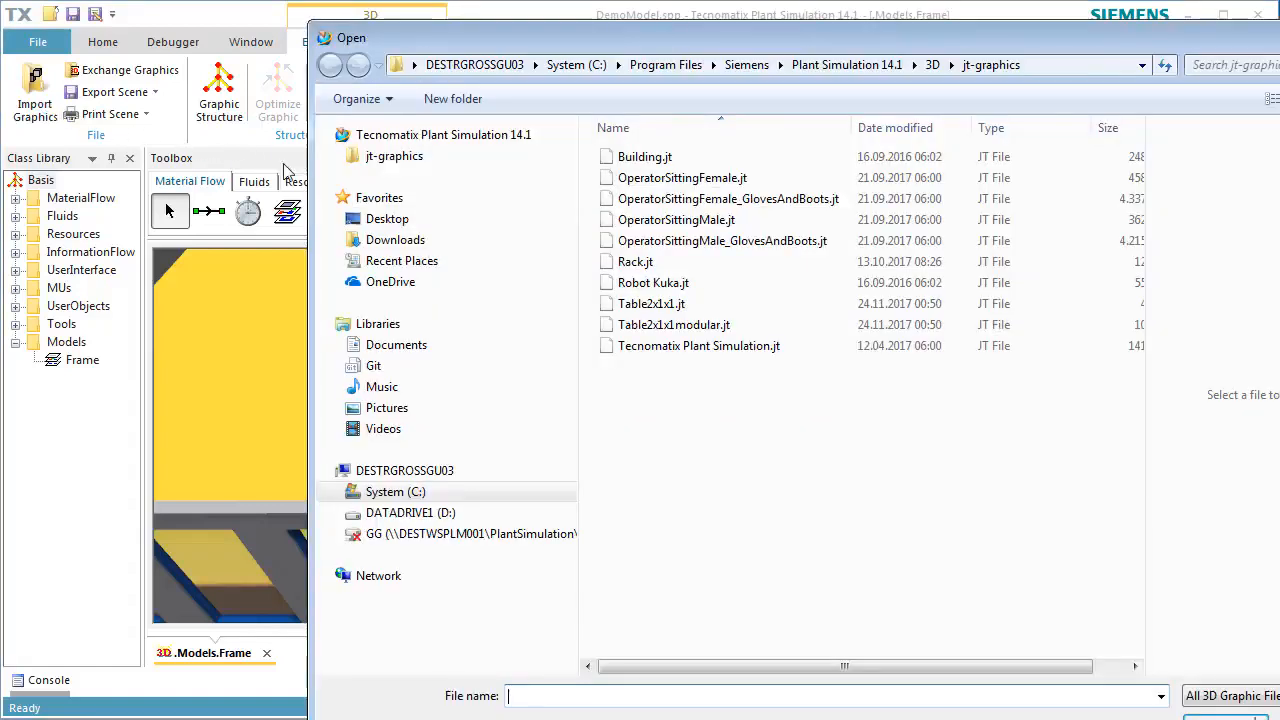
pyautogui.click(645, 263)
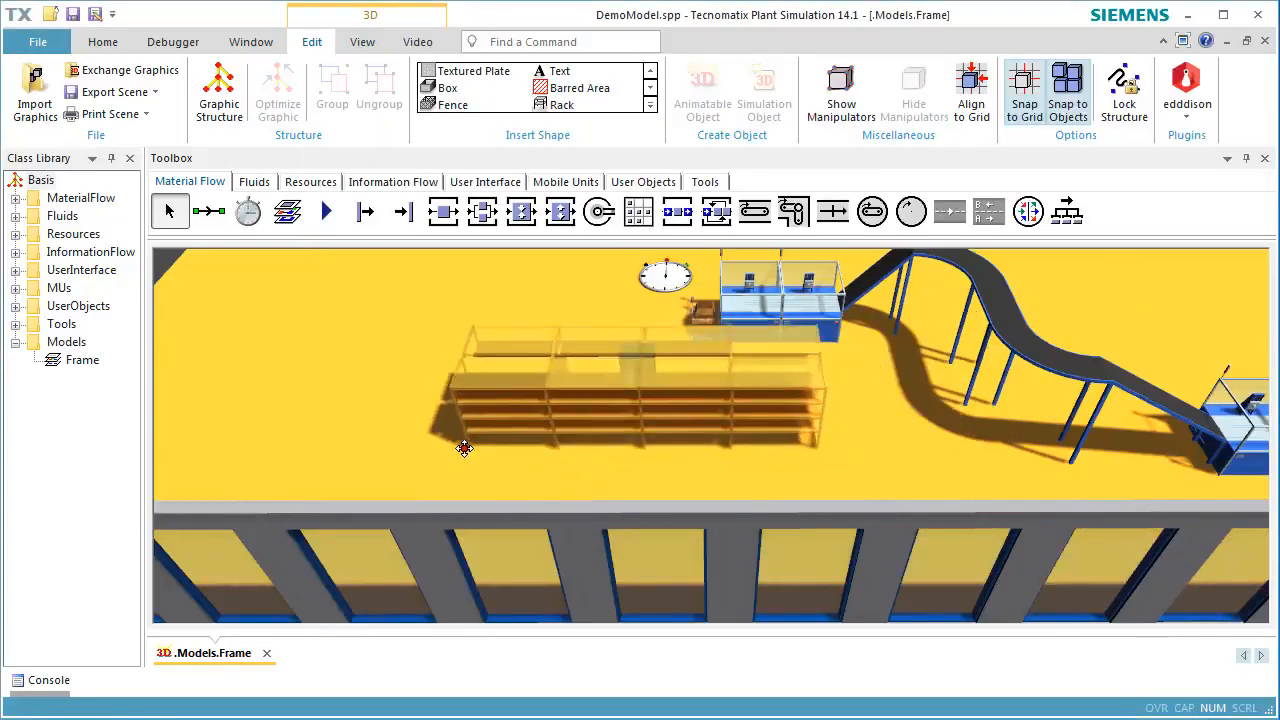
pyautogui.click(248, 370)
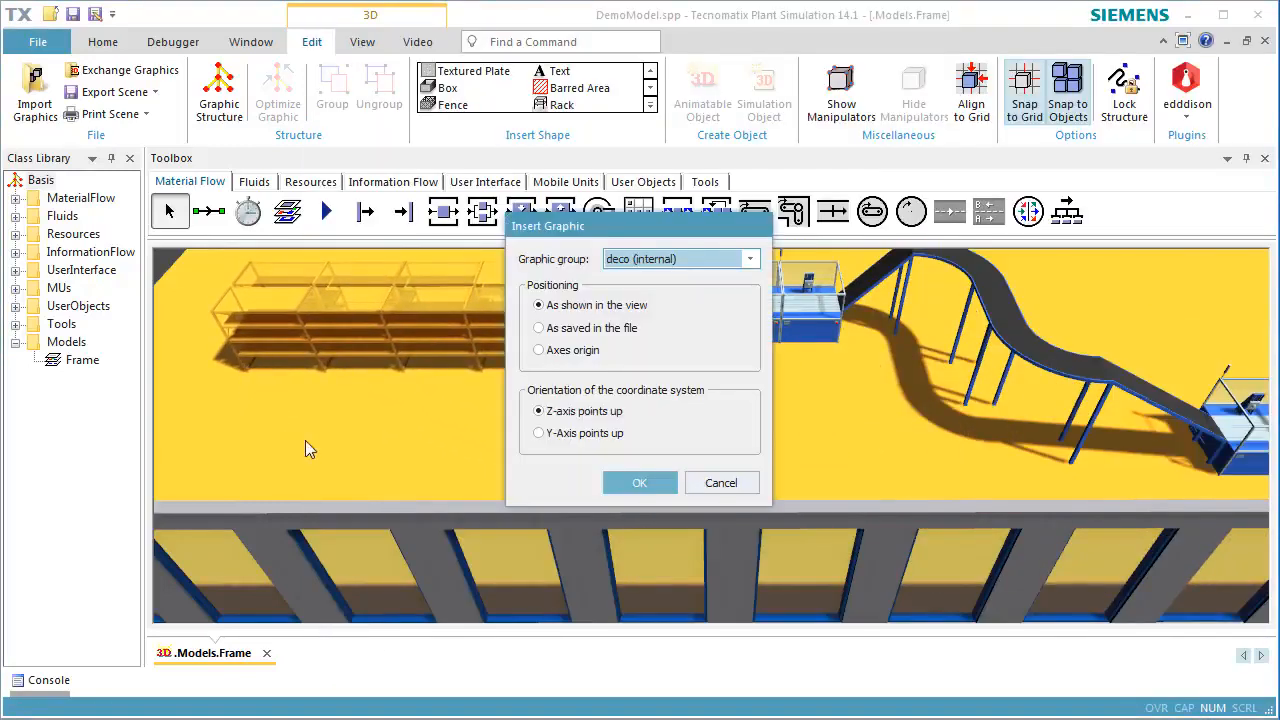
pyautogui.click(615, 485)
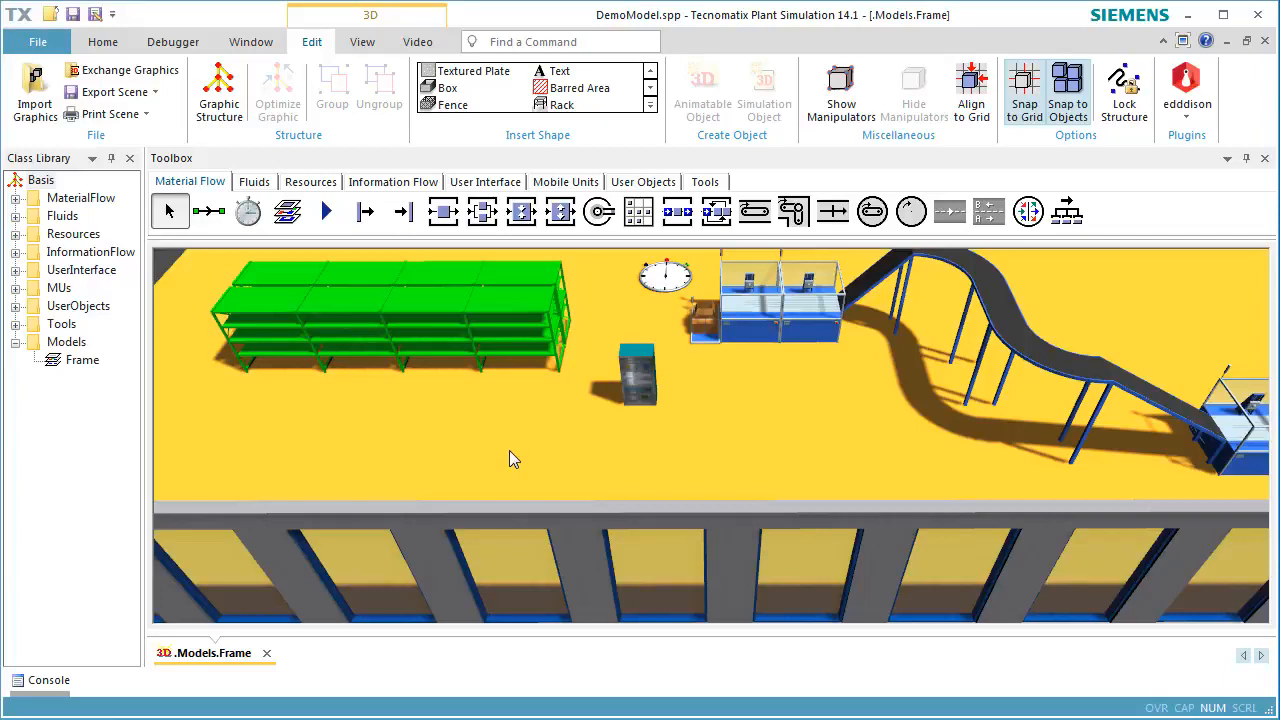
# Create a rack in the deco group with 1.5 × 1 m bays, 0.8 m depth, 3 bays per board and 4 boards, behind the green rack
pyautogui.rightClick(765, 410)
pyautogui.moveTo(745, 391); pyautogui.dragTo(469, 590, button='right')
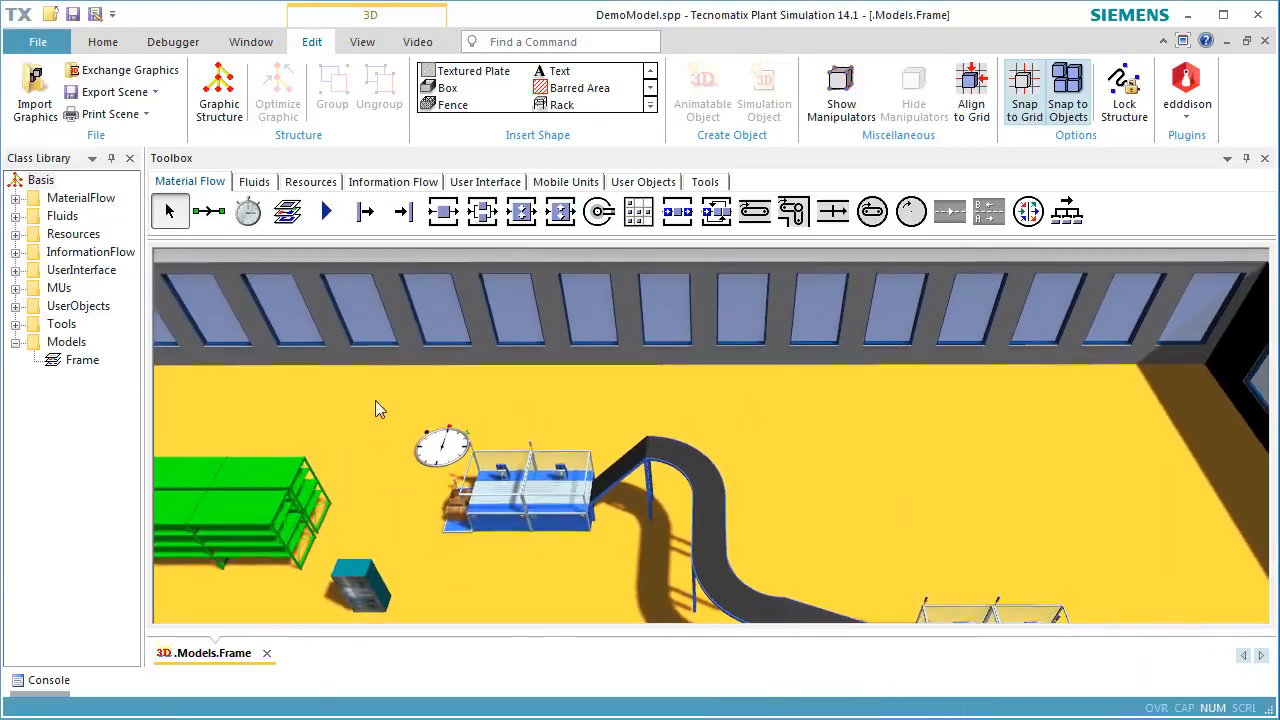
pyautogui.click(558, 105)
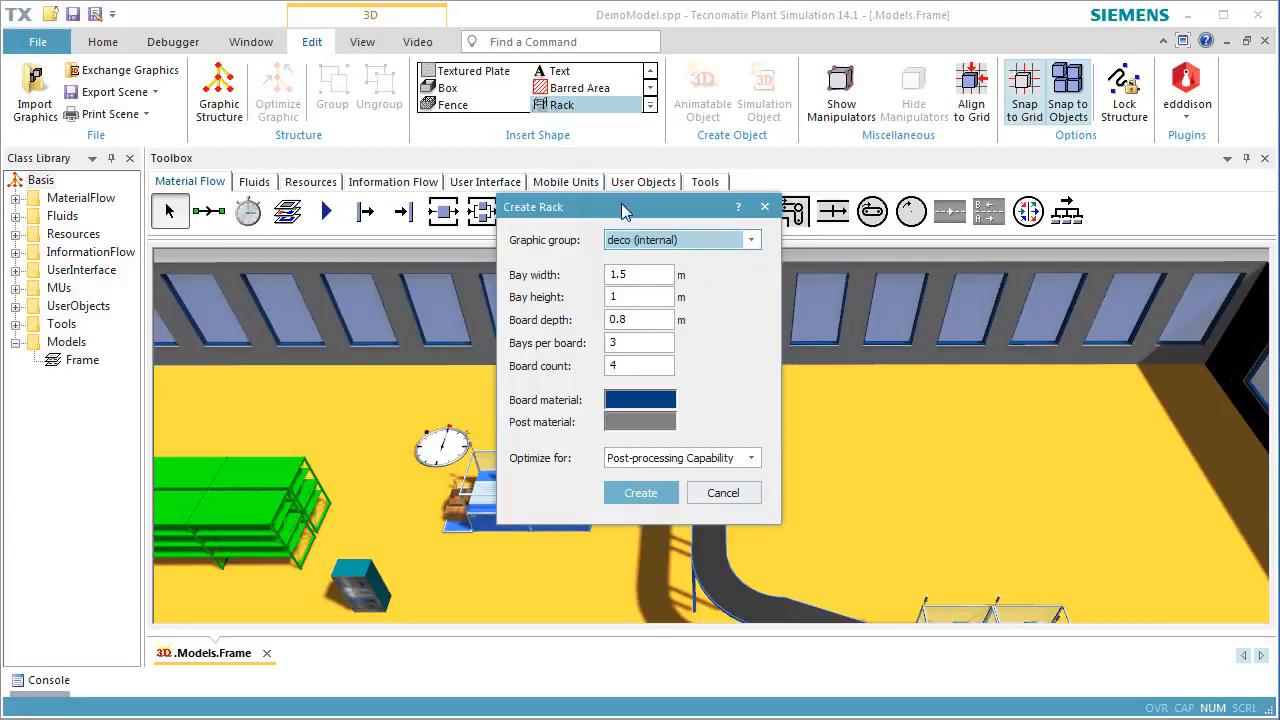
pyautogui.moveTo(625, 211); pyautogui.dragTo(490, 192)
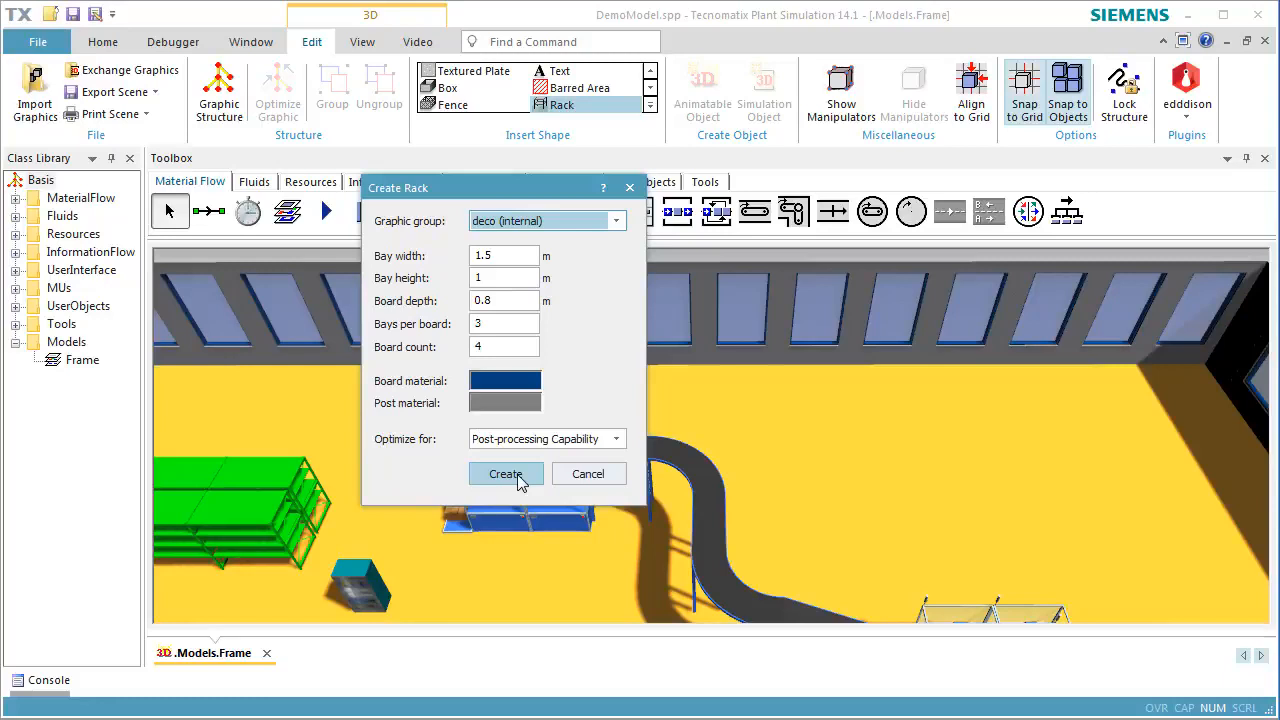
pyautogui.click(517, 477)
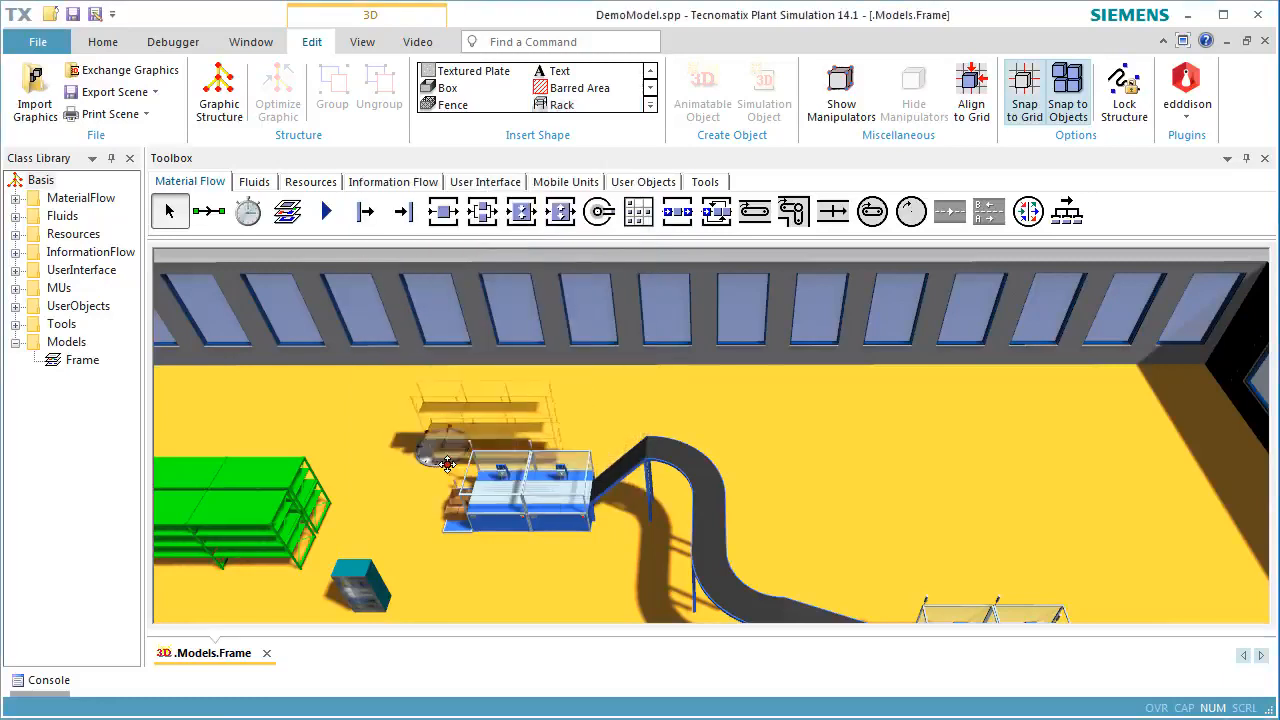
pyautogui.click(260, 442)
pyautogui.click(365, 508)
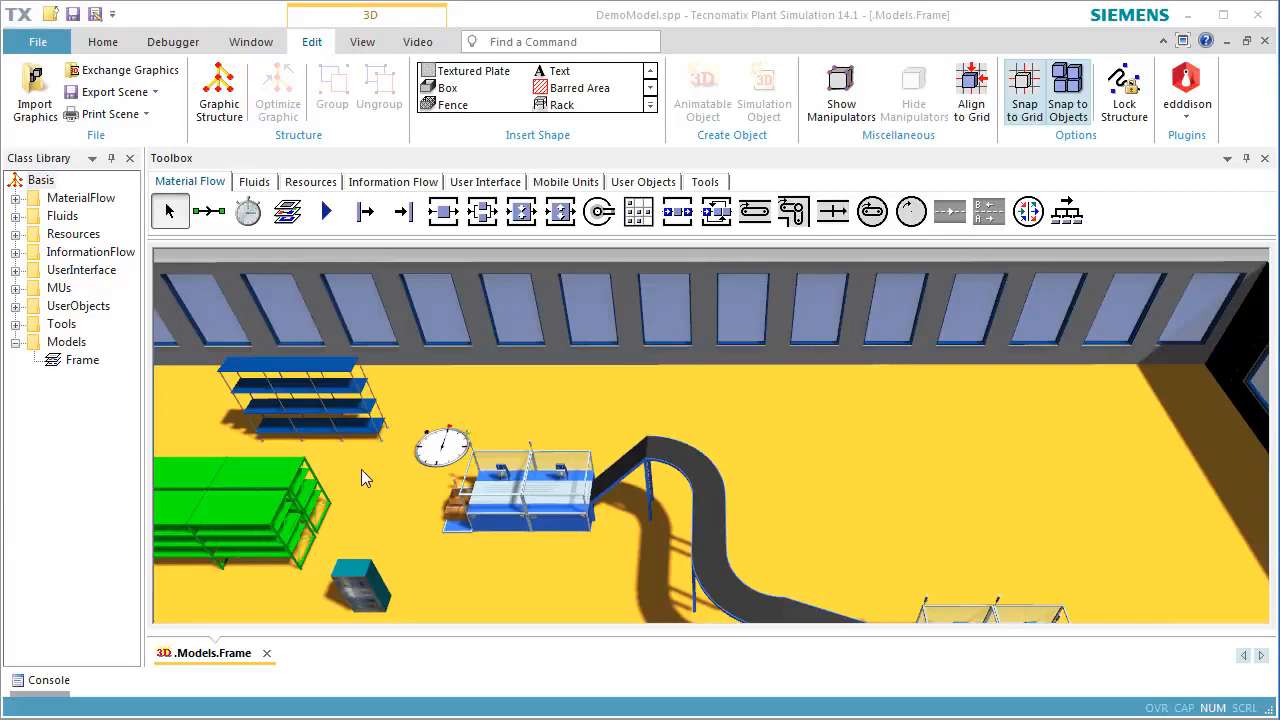
# Create a red 3 × 3 m rectangular barred area with hatching in the internal deco group and place it on the floor near the cabinet
pyautogui.moveTo(460, 562); pyautogui.dragTo(454, 396)
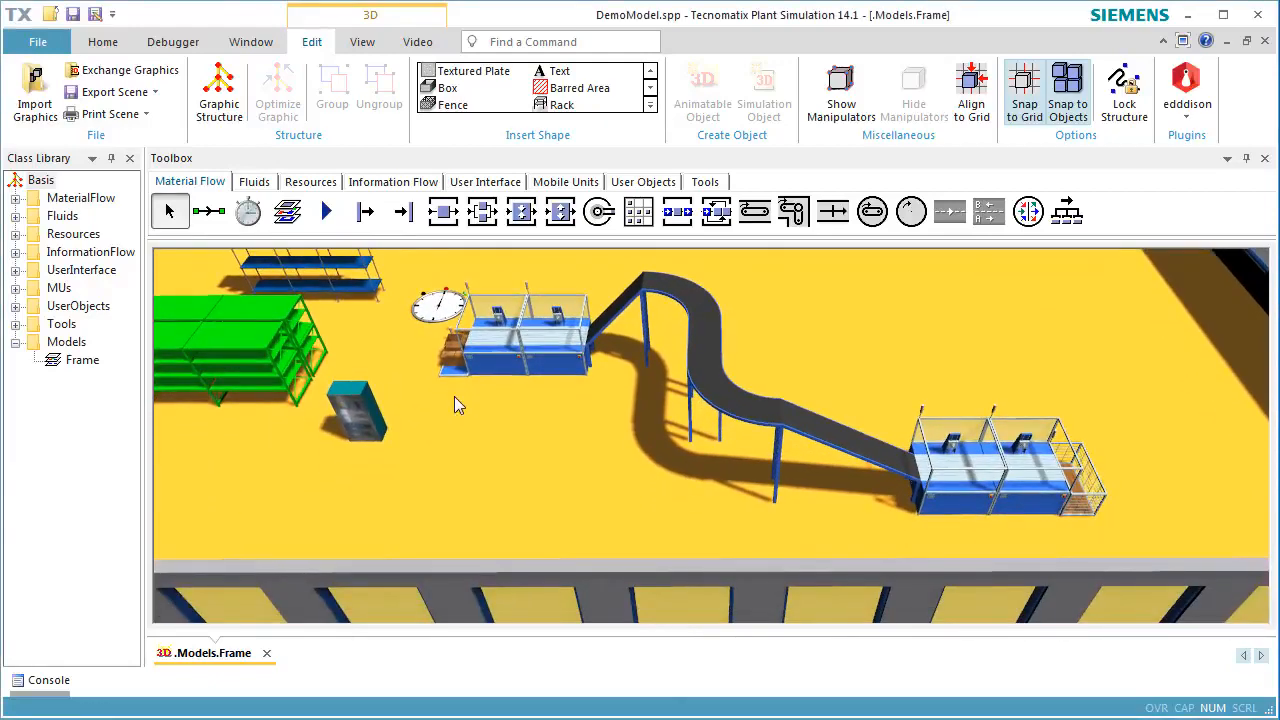
pyautogui.click(585, 92)
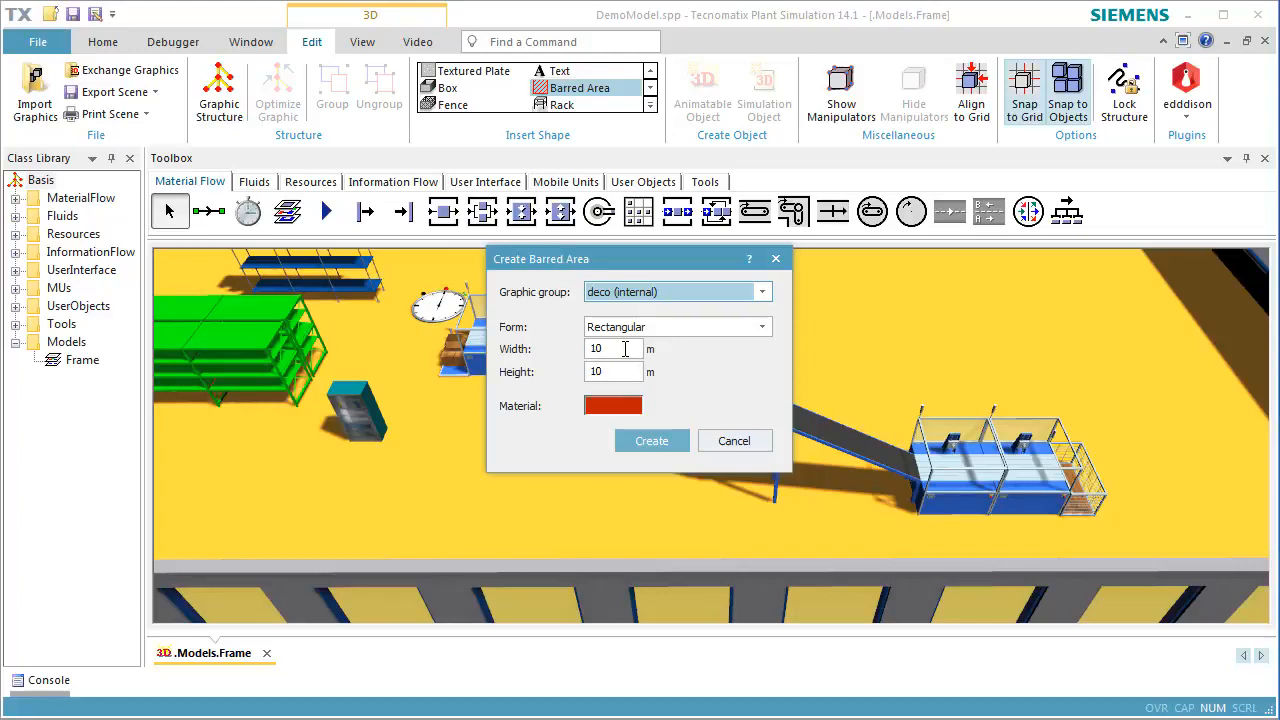
pyautogui.doubleClick(625, 348)
pyautogui.write('3')
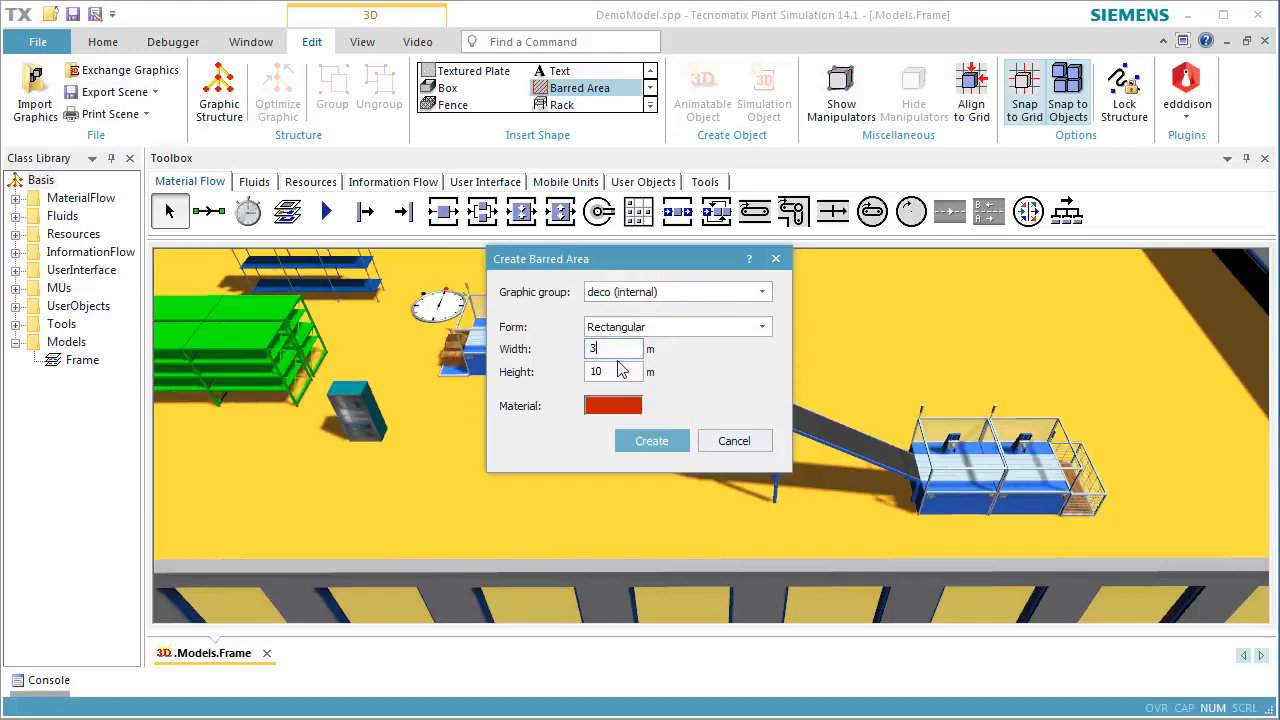
pyautogui.doubleClick(617, 370)
pyautogui.write('3')
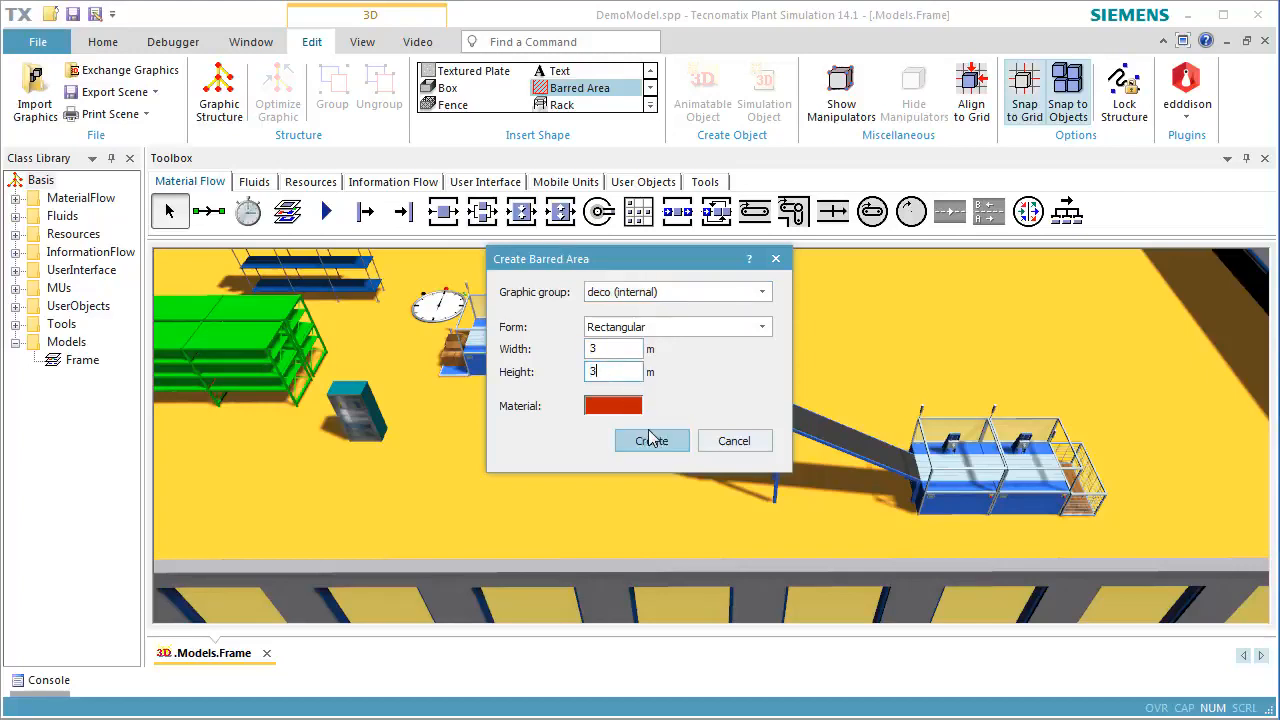
pyautogui.click(707, 330)
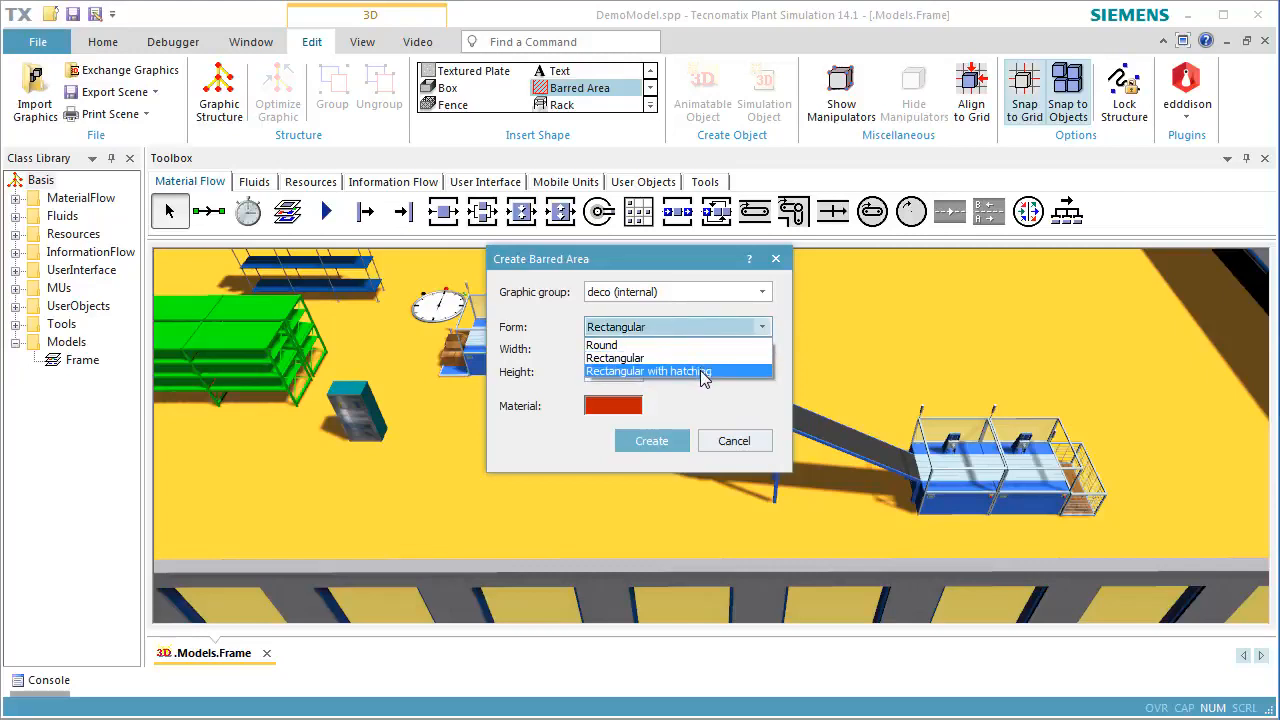
pyautogui.click(703, 371)
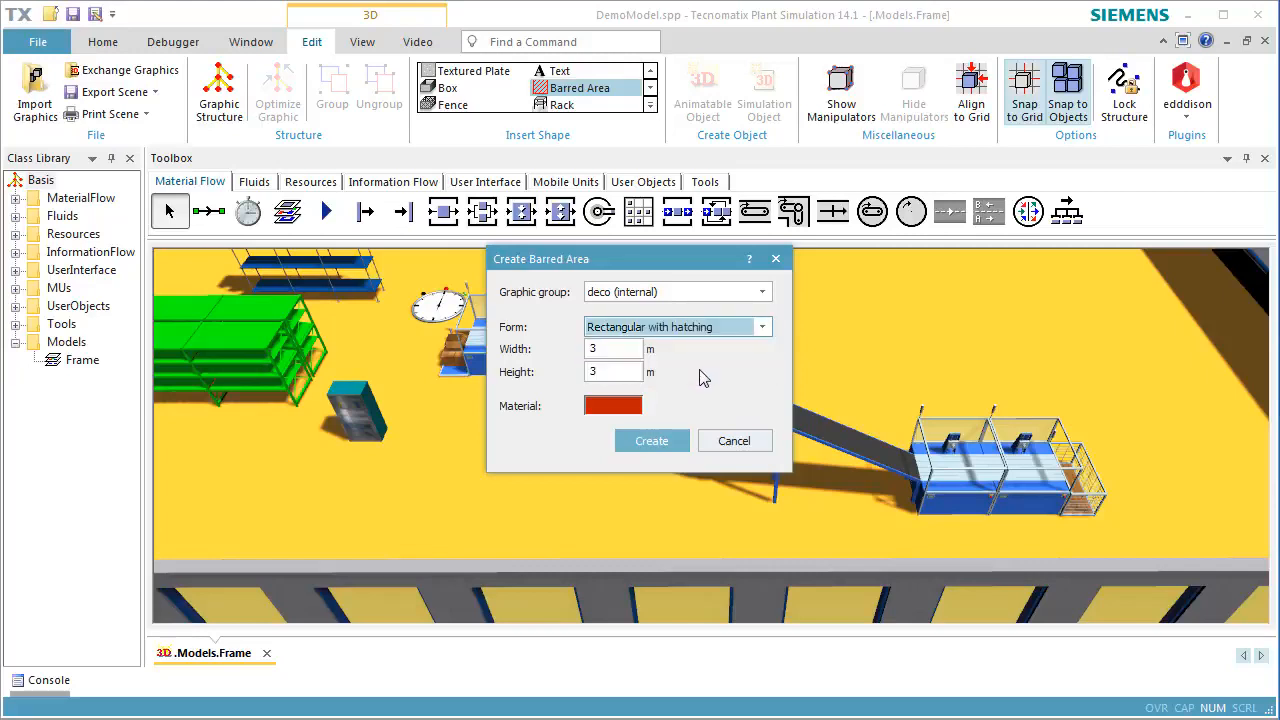
pyautogui.click(655, 440)
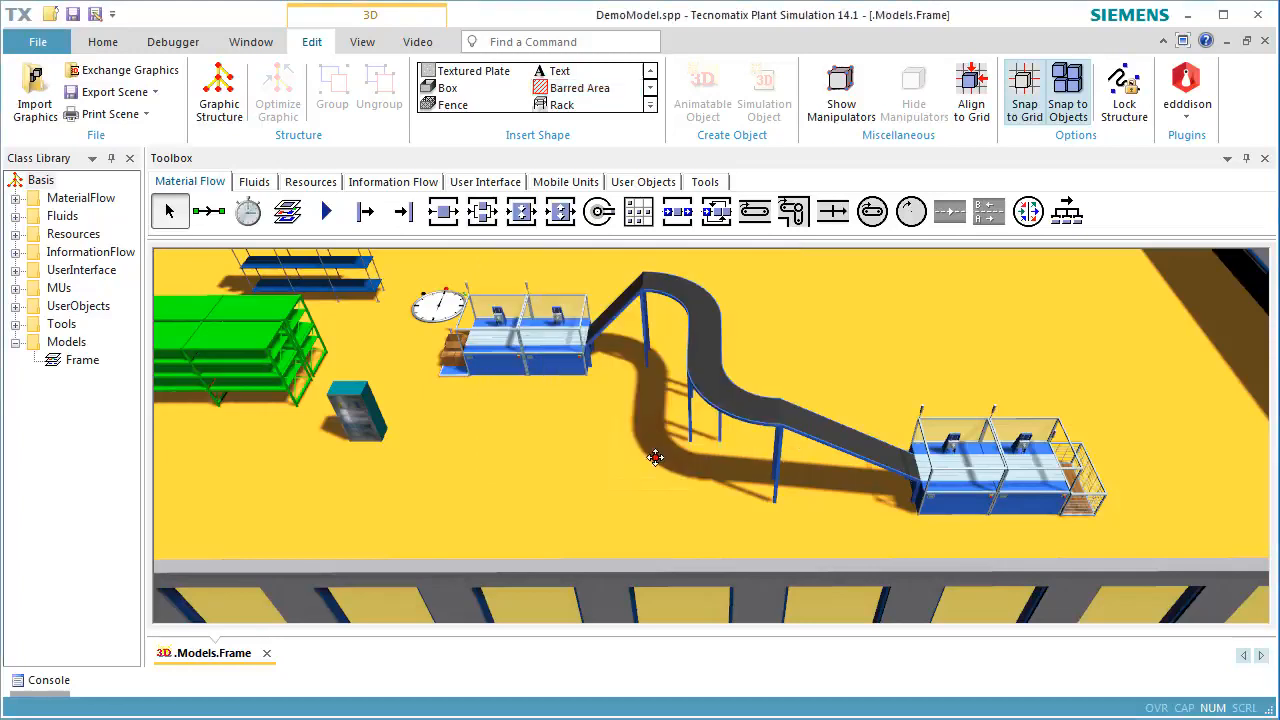
pyautogui.click(455, 489)
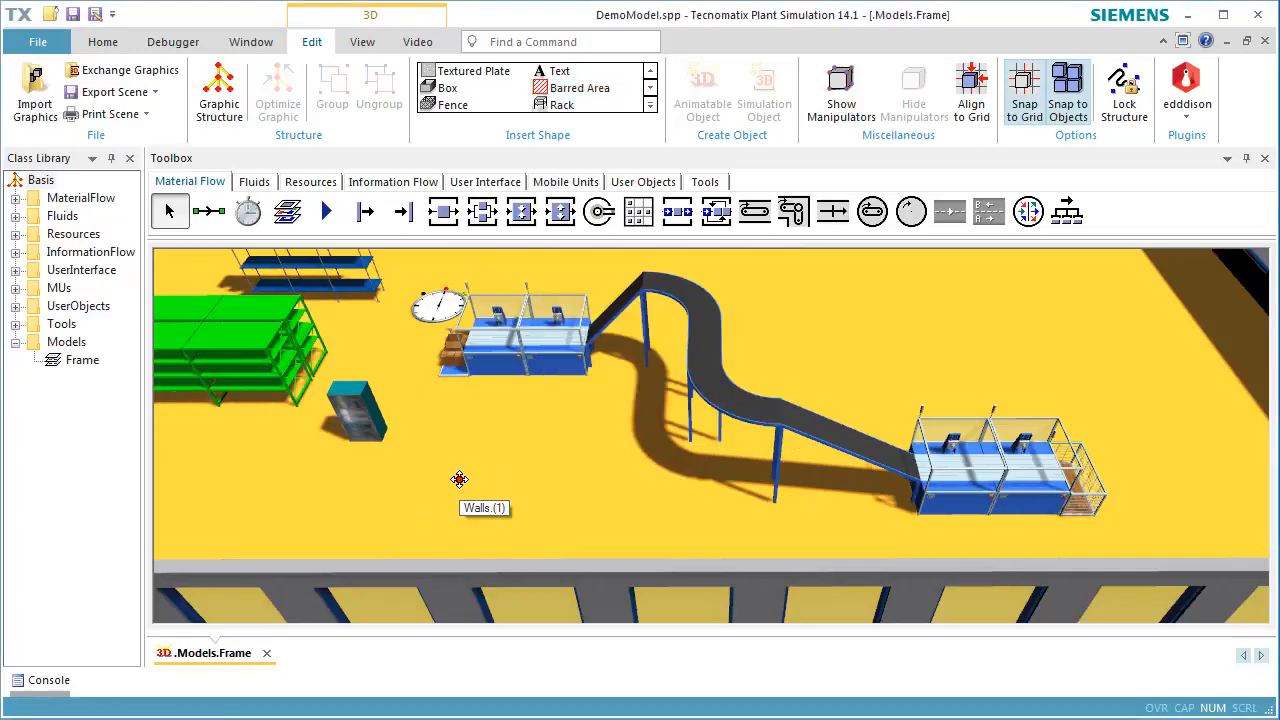
pyautogui.click(549, 481)
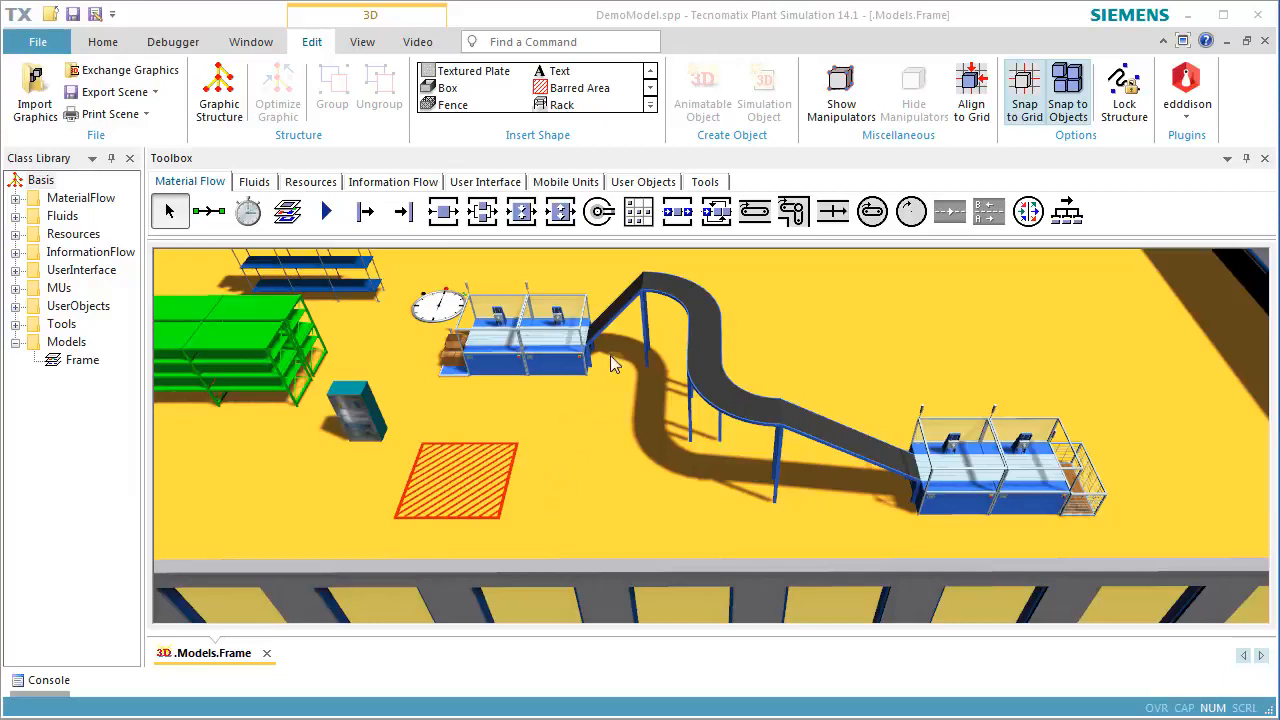
# Create a cuboid plate 20 m wide, 7 m deep and 0.02 m high in the internal deco group, placed on the floor along the rear wall
pyautogui.click(650, 105)
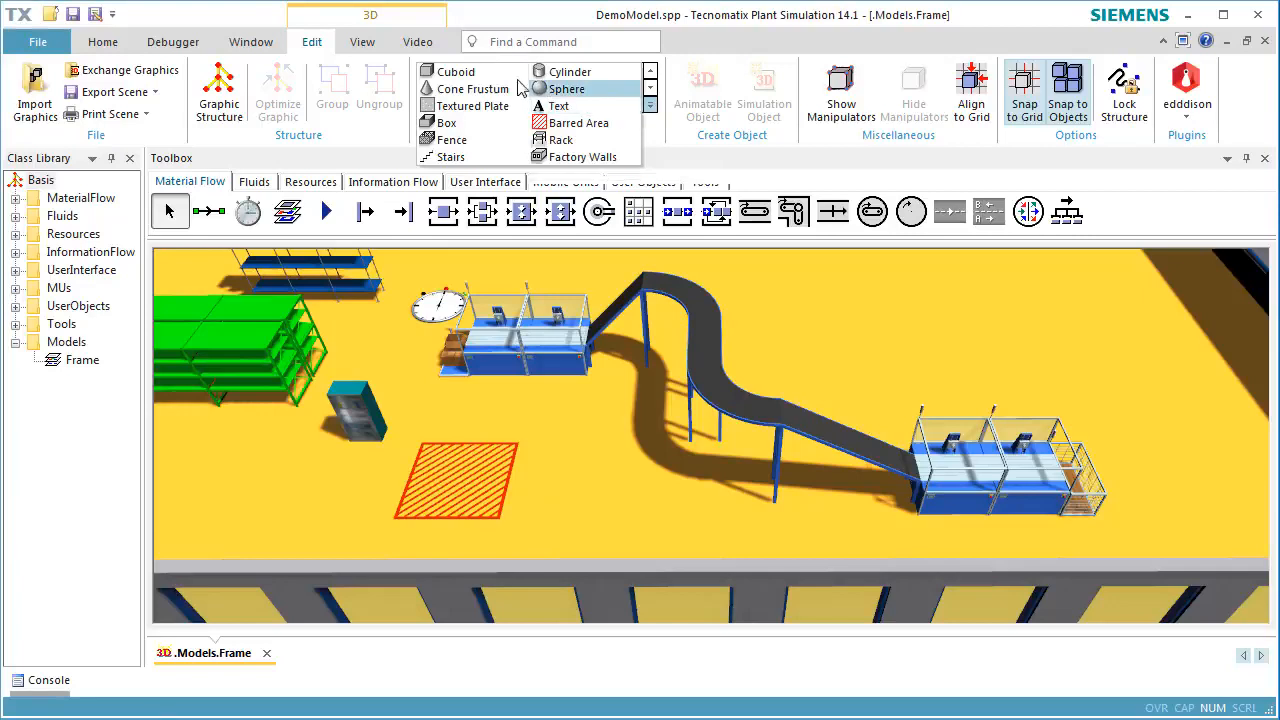
pyautogui.click(467, 80)
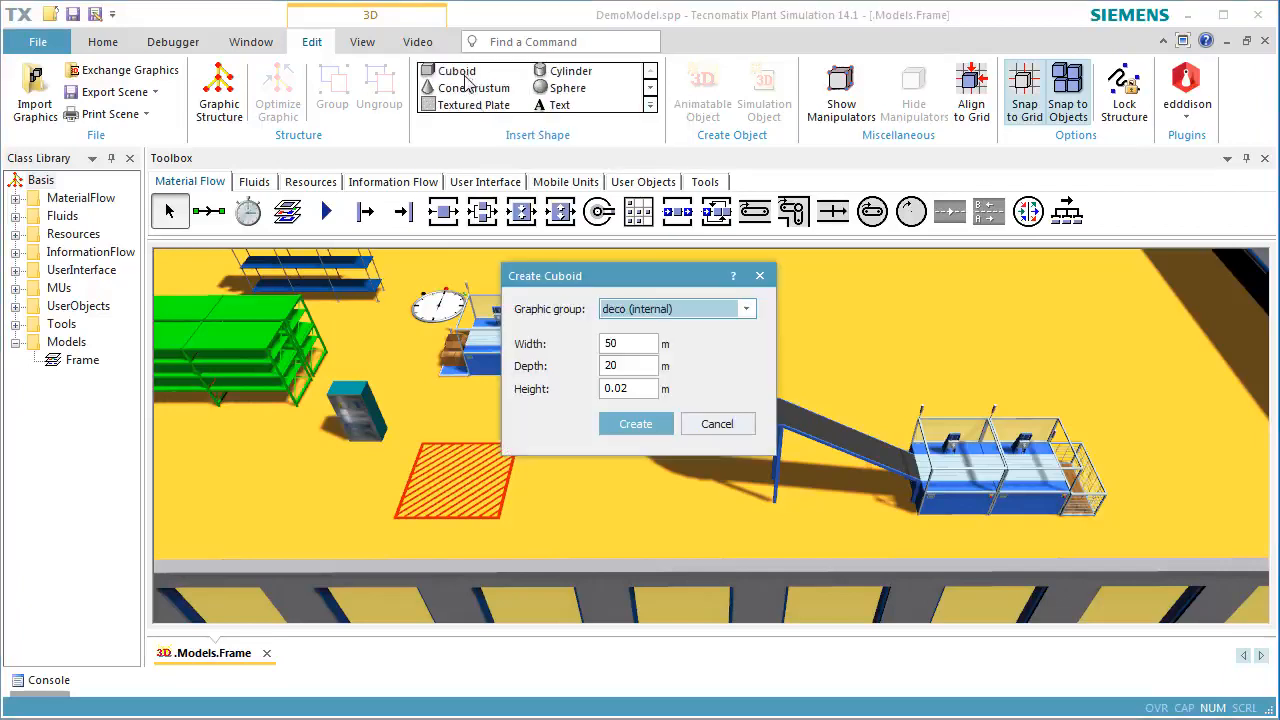
pyautogui.doubleClick(645, 342)
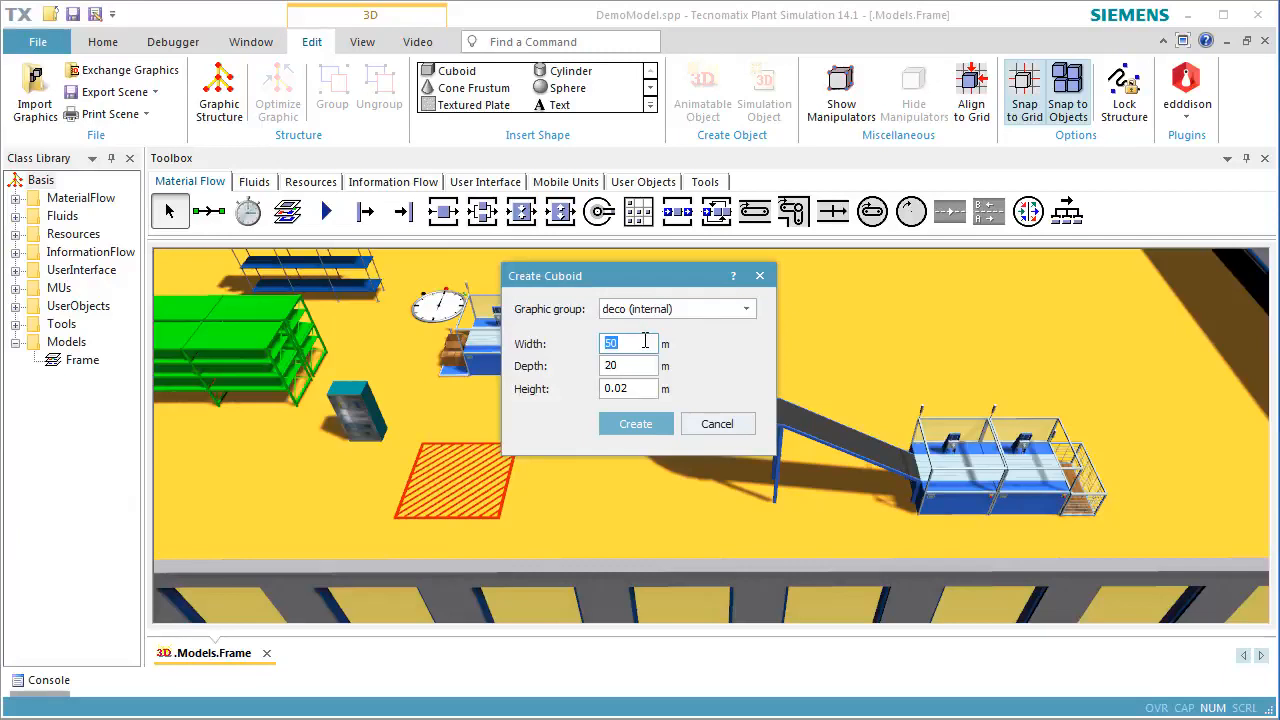
pyautogui.write('20')
pyautogui.doubleClick(651, 365)
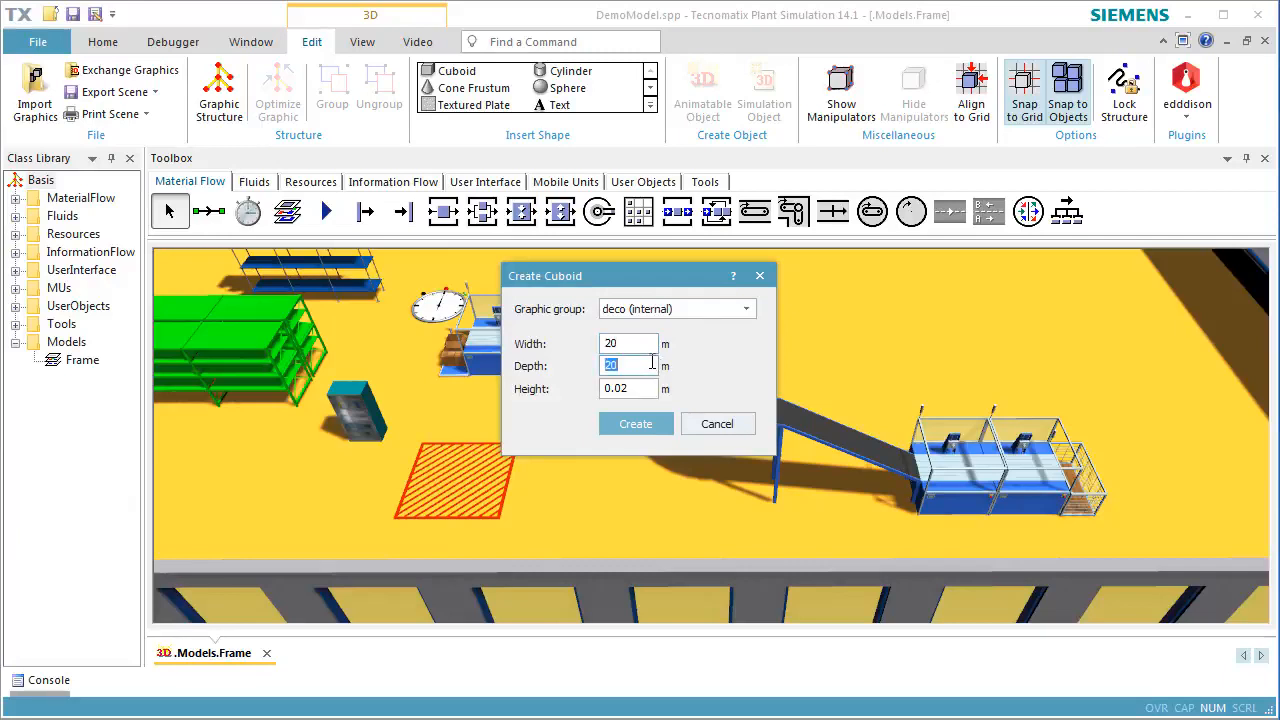
pyautogui.write('7')
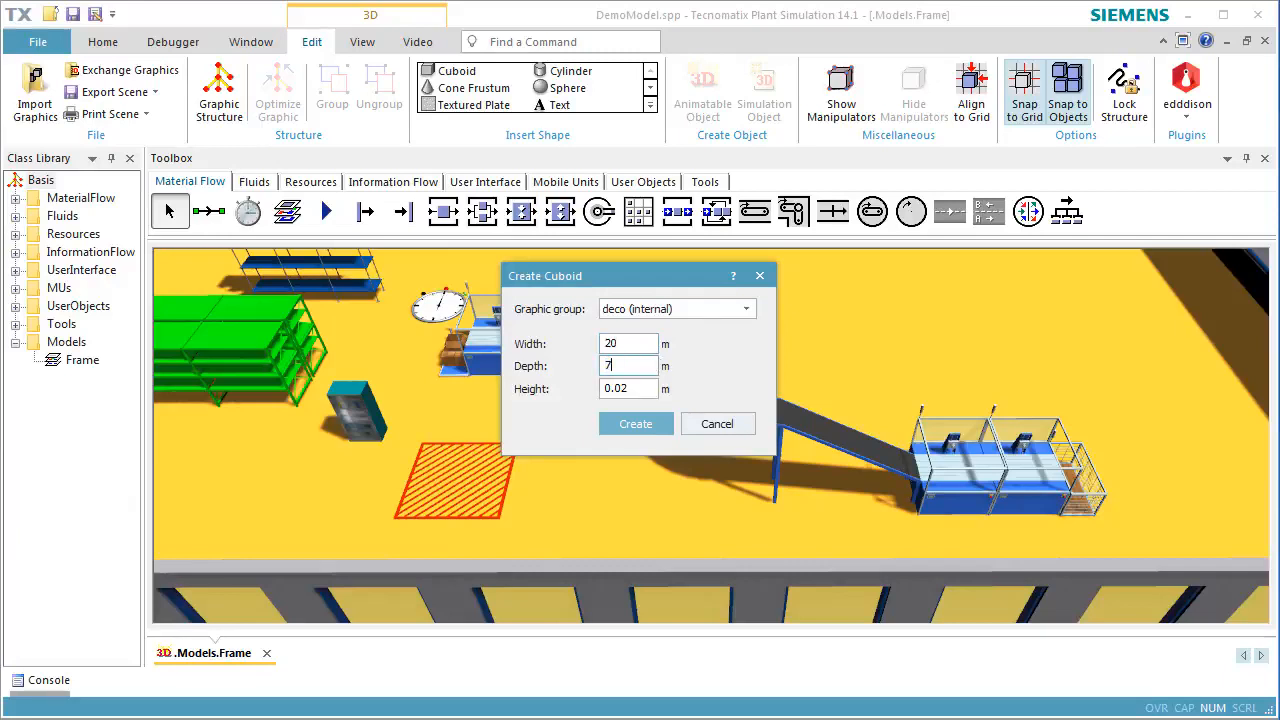
pyautogui.click(635, 424)
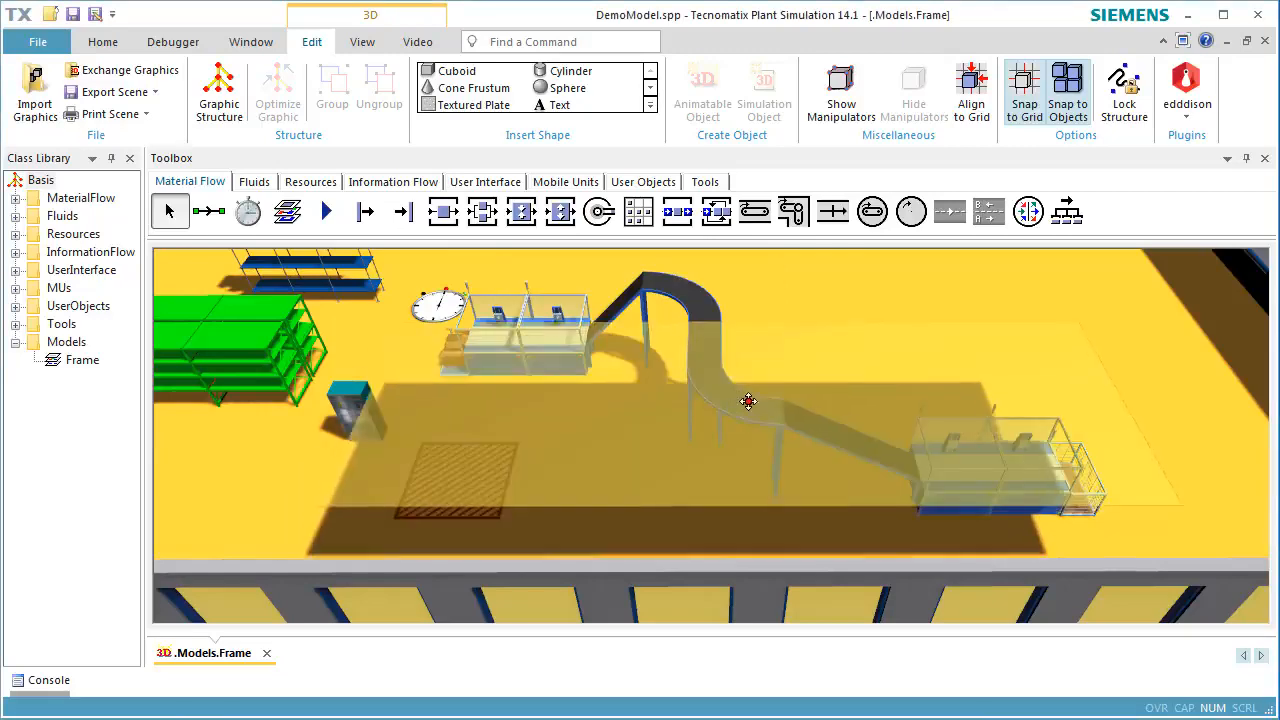
pyautogui.scroll(-3, 952, 310)
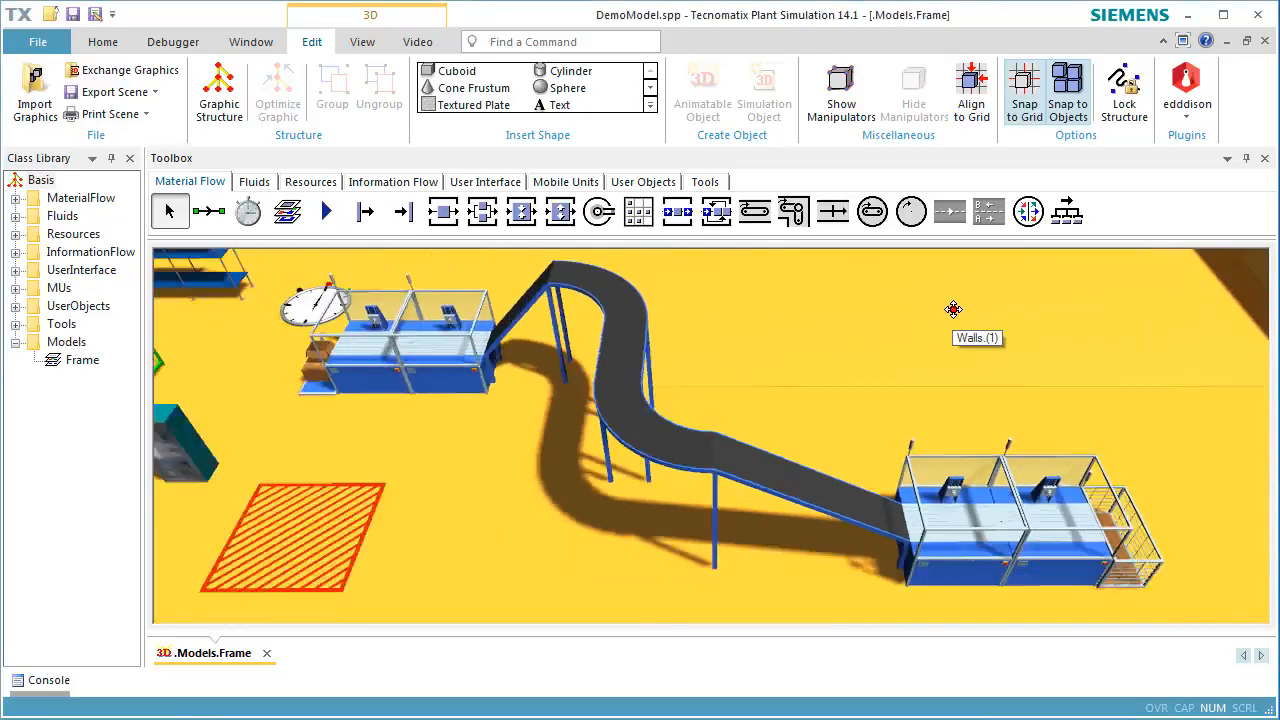
pyautogui.moveTo(993, 297); pyautogui.dragTo(928, 424, button='middle')
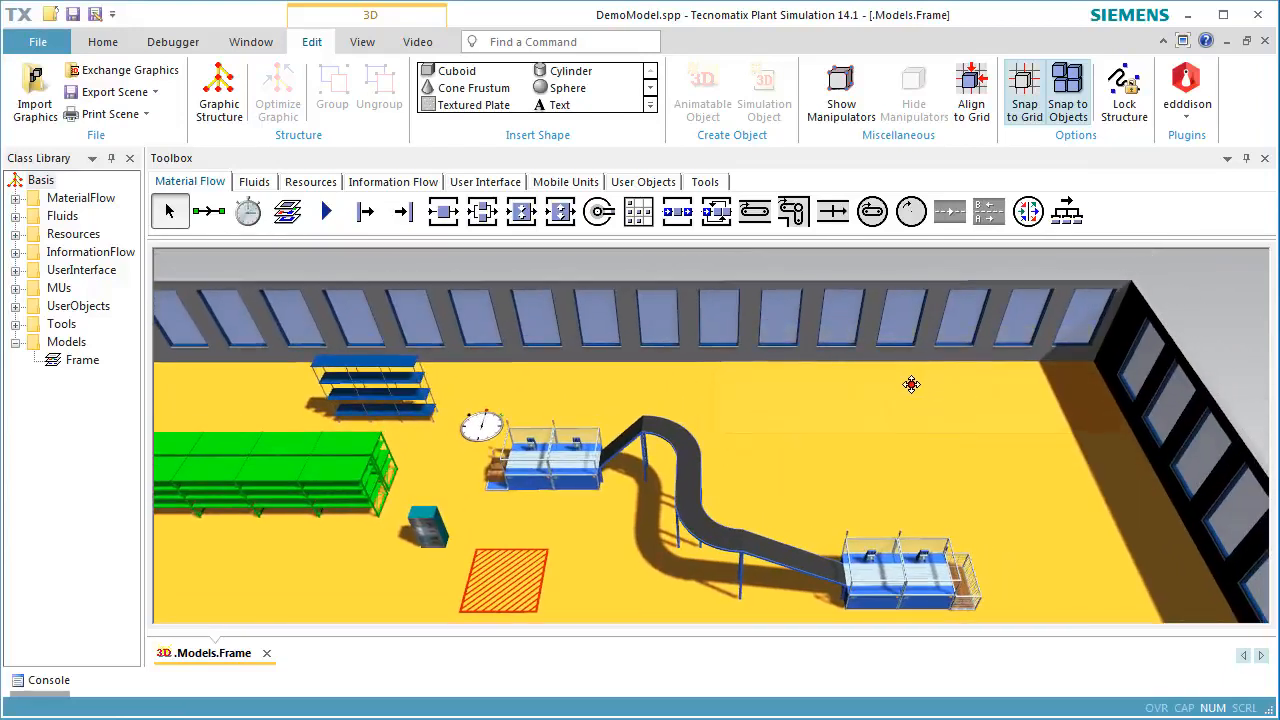
pyautogui.click(906, 389)
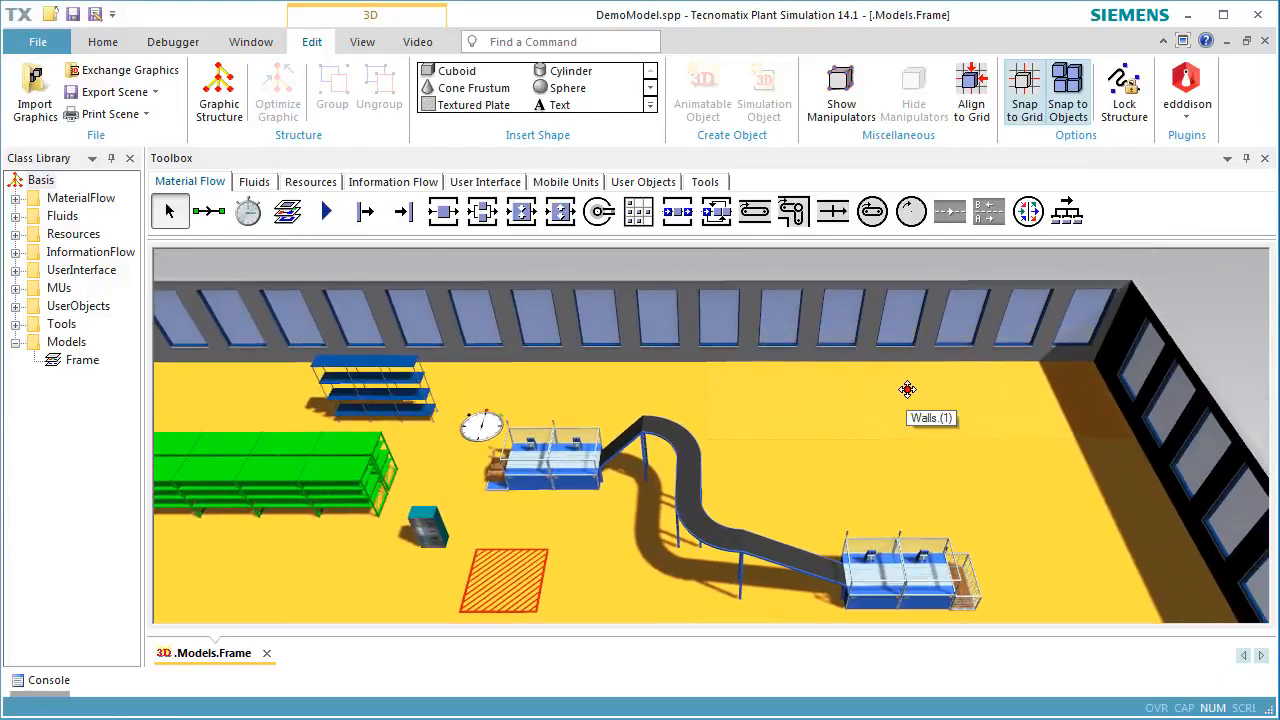
# Raise the new plate to a Z position of 4 m in its 3D properties
pyautogui.rightClick(909, 395)
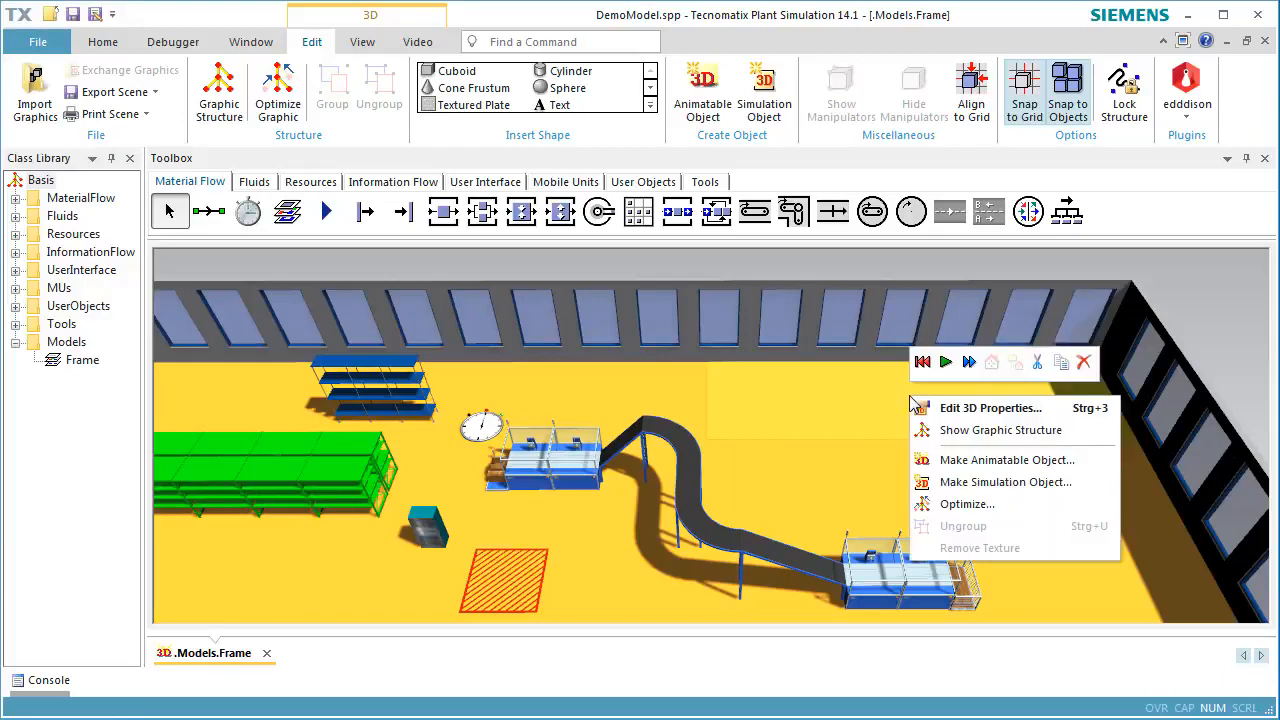
pyautogui.click(925, 412)
pyautogui.doubleClick(799, 386)
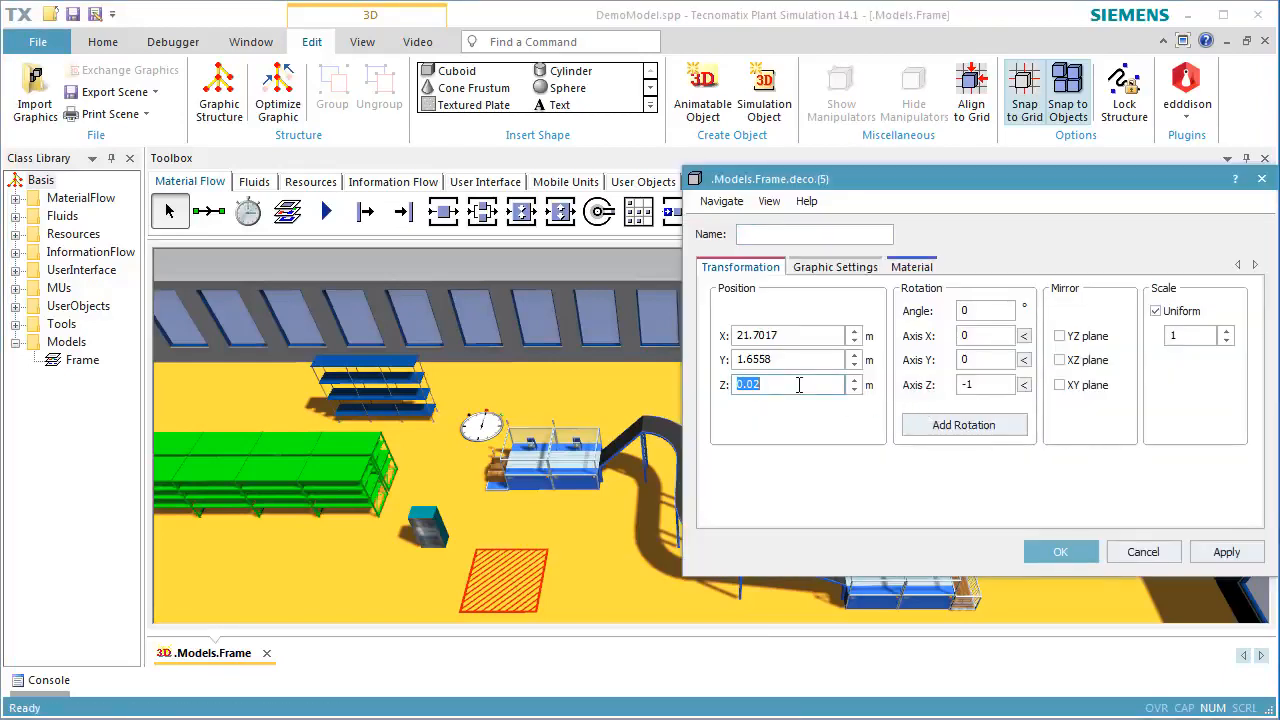
pyautogui.write('4')
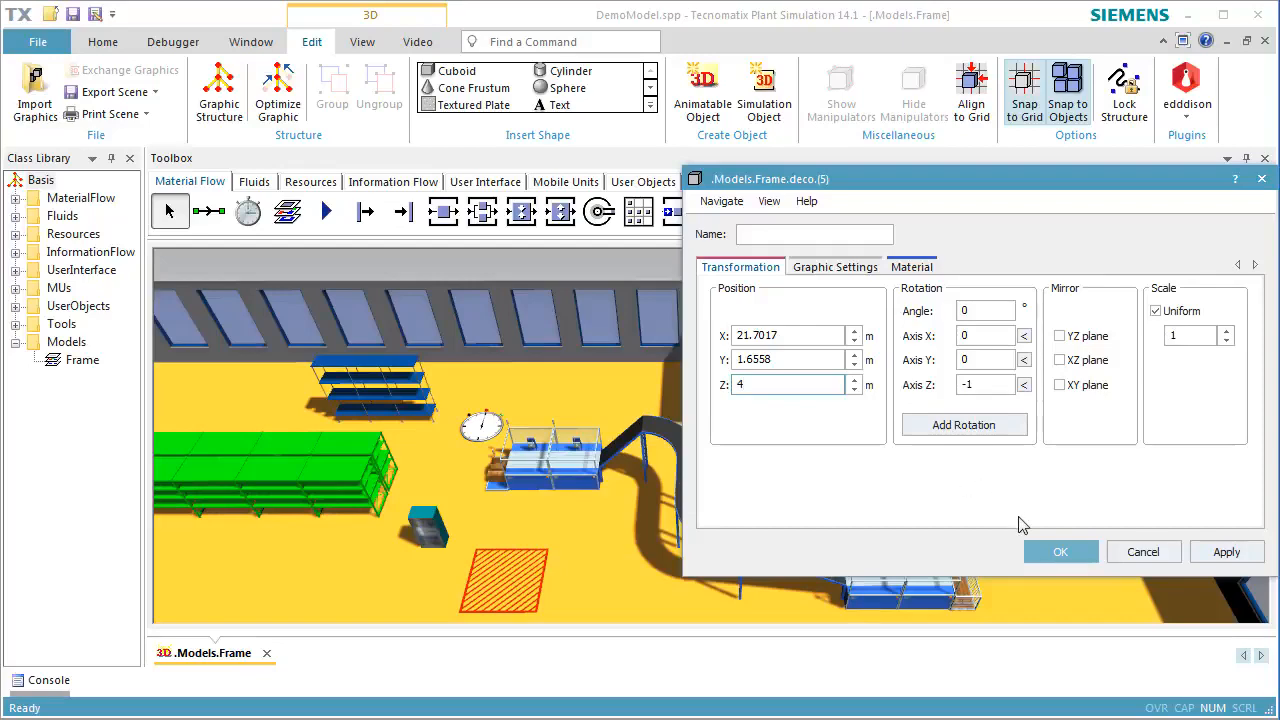
pyautogui.click(1058, 553)
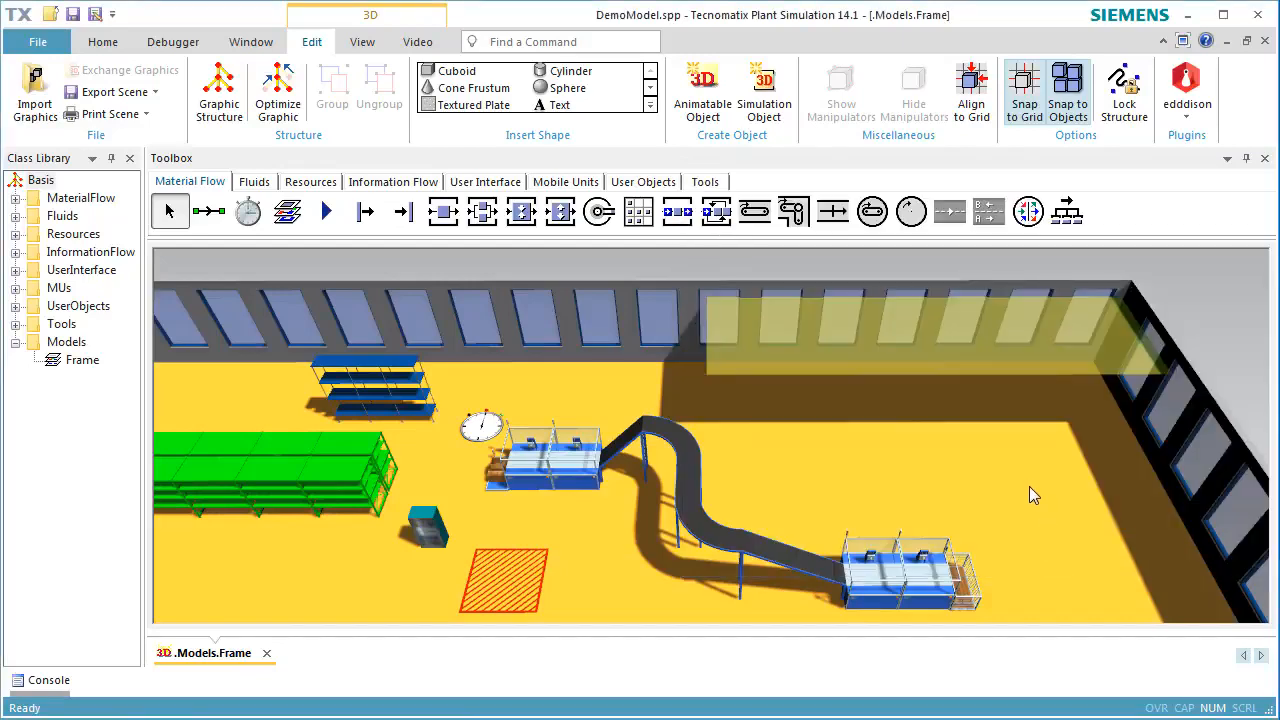
# Activate the raised plate's material with a brown diffuse color from the extended color palette in its 3D properties
pyautogui.moveTo(1029, 486); pyautogui.dragTo(1038, 455)
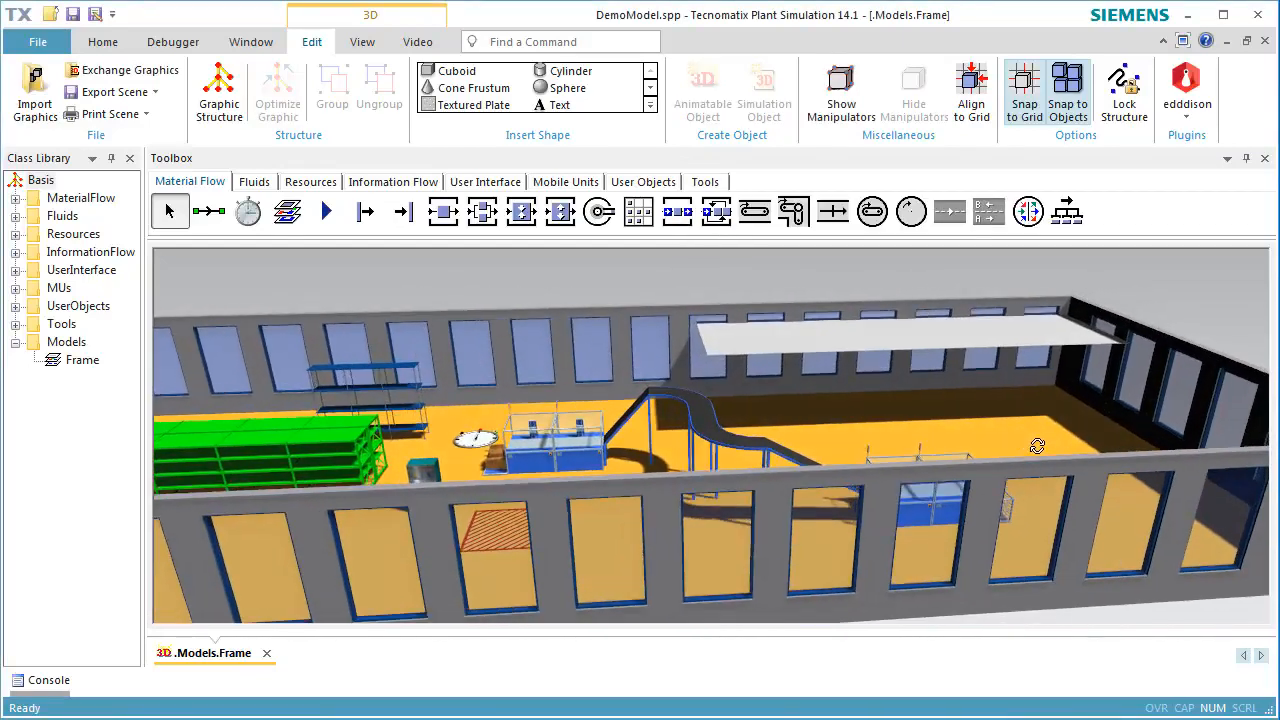
pyautogui.click(994, 336)
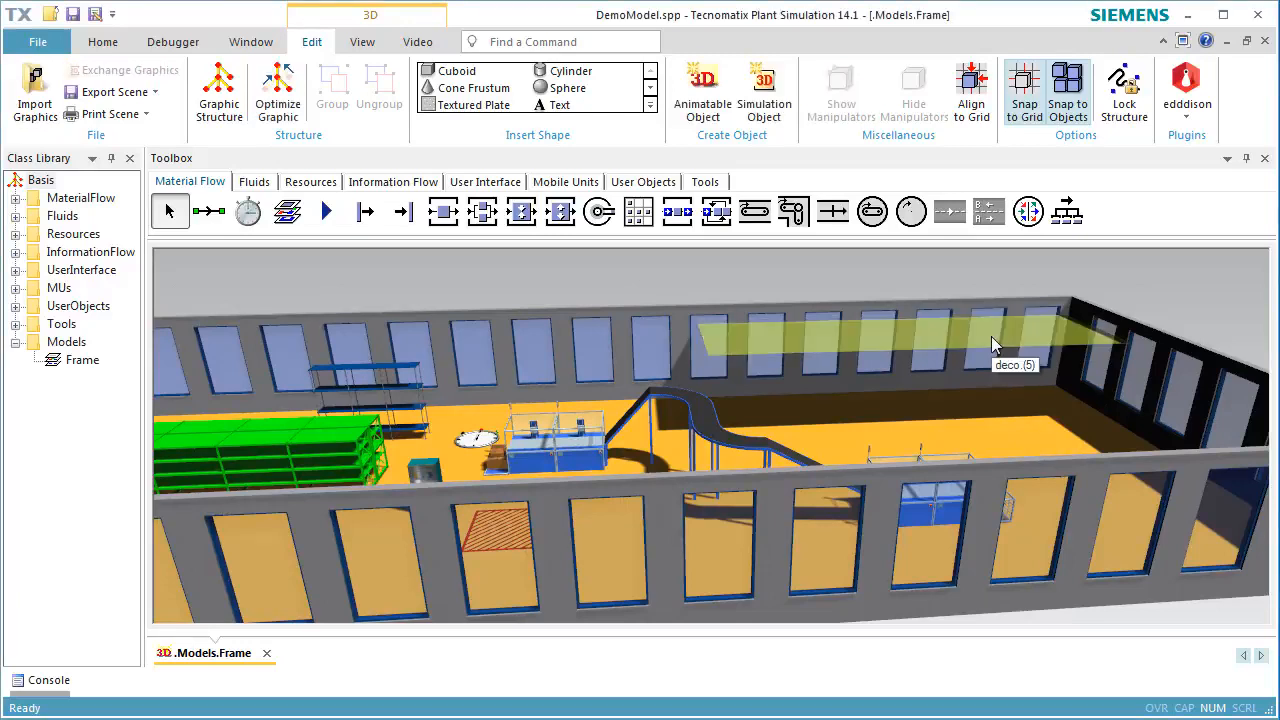
pyautogui.rightClick(991, 336)
pyautogui.click(1000, 350)
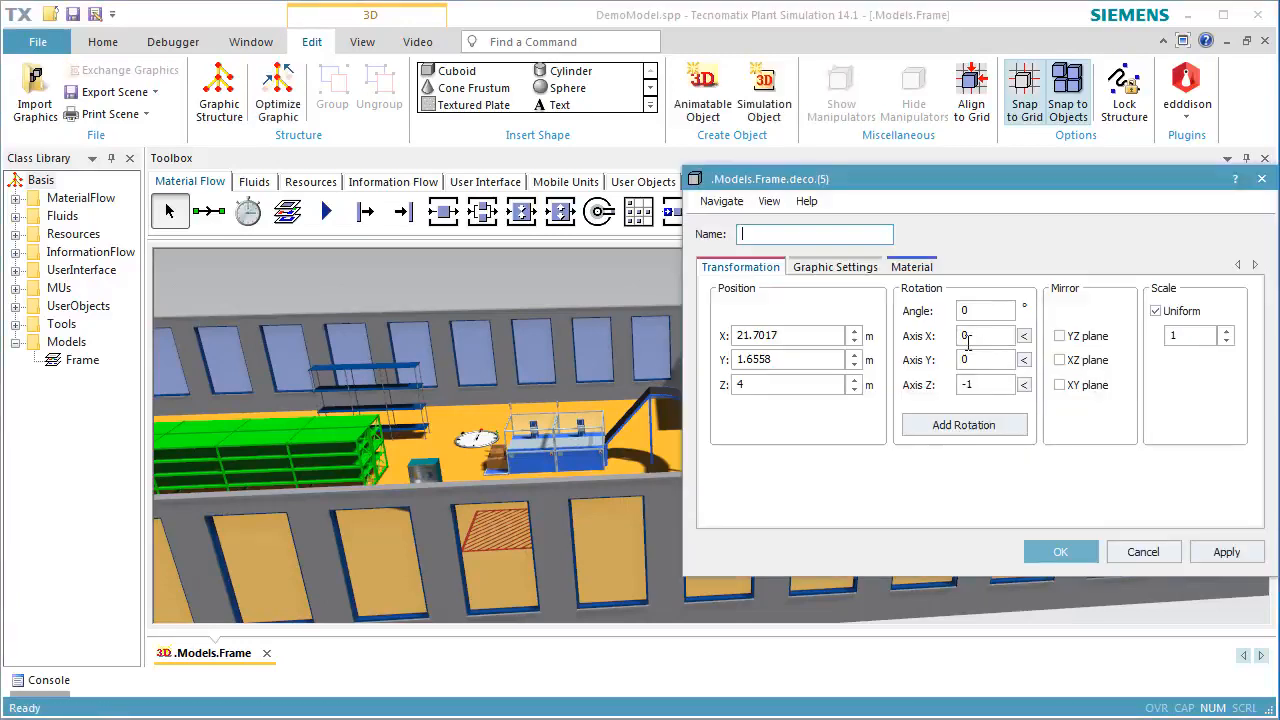
pyautogui.click(911, 270)
pyautogui.click(775, 290)
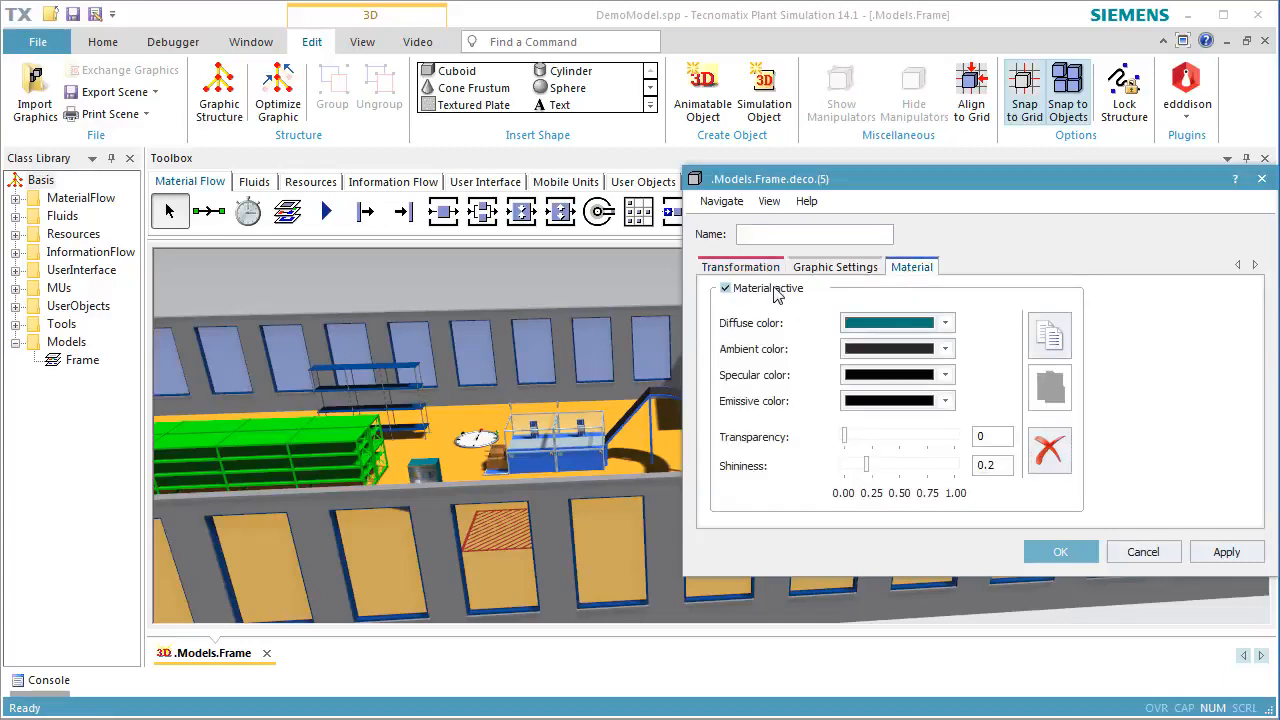
pyautogui.click(948, 332)
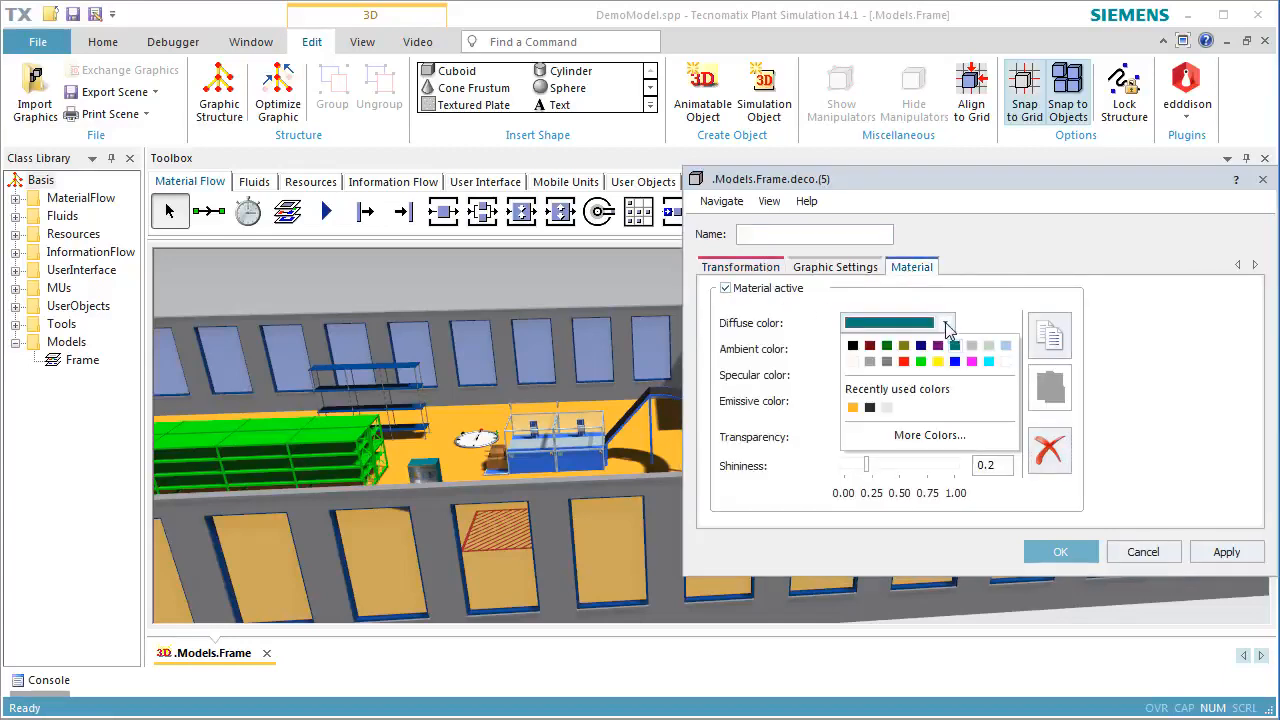
pyautogui.click(915, 440)
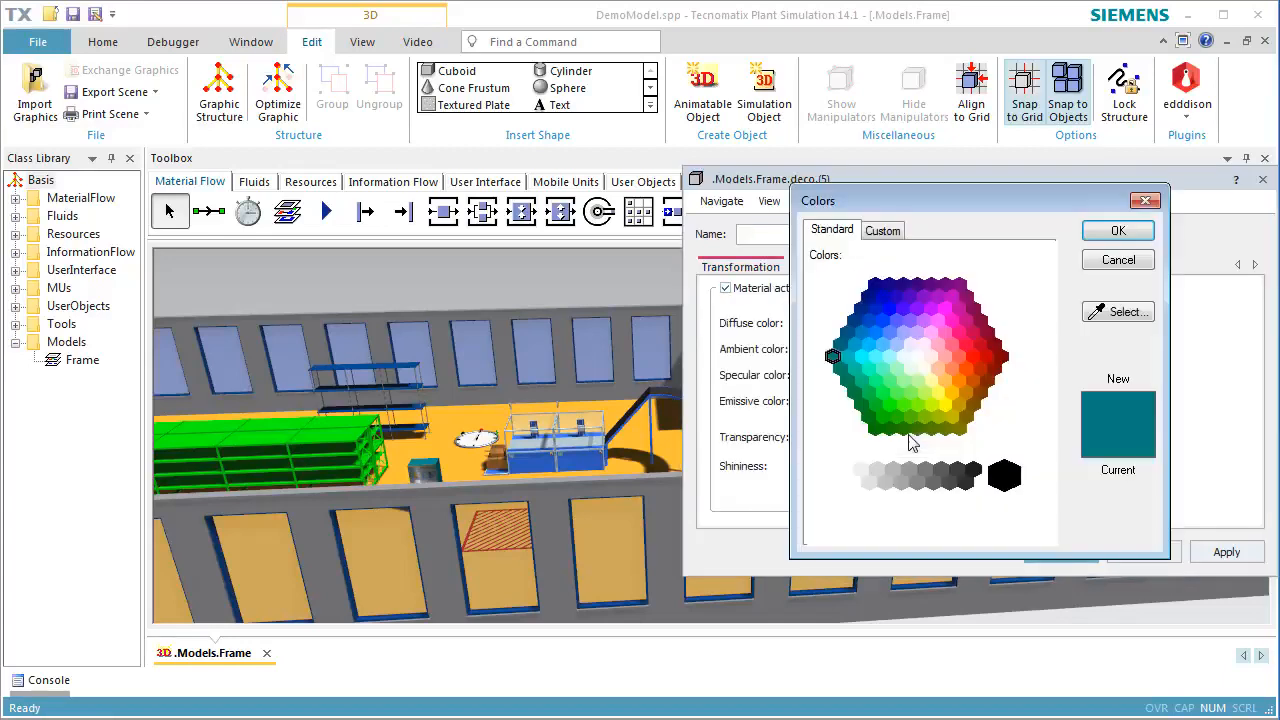
pyautogui.click(980, 394)
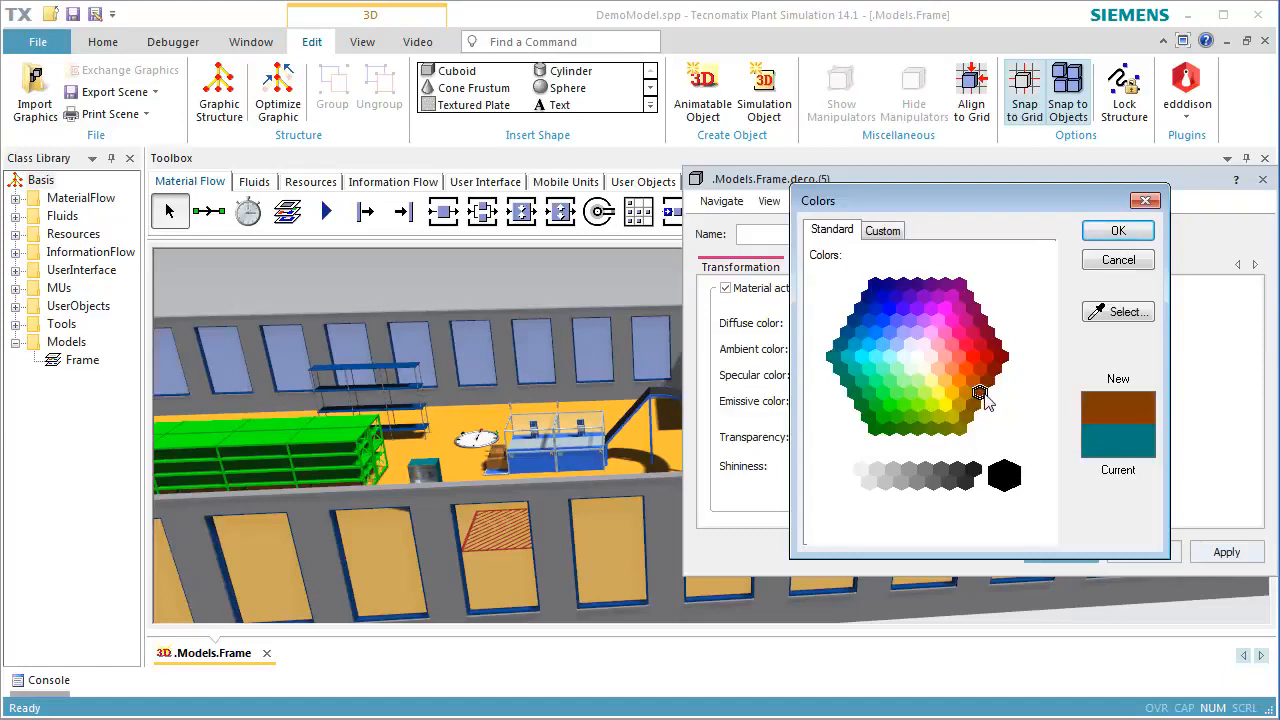
pyautogui.click(1114, 232)
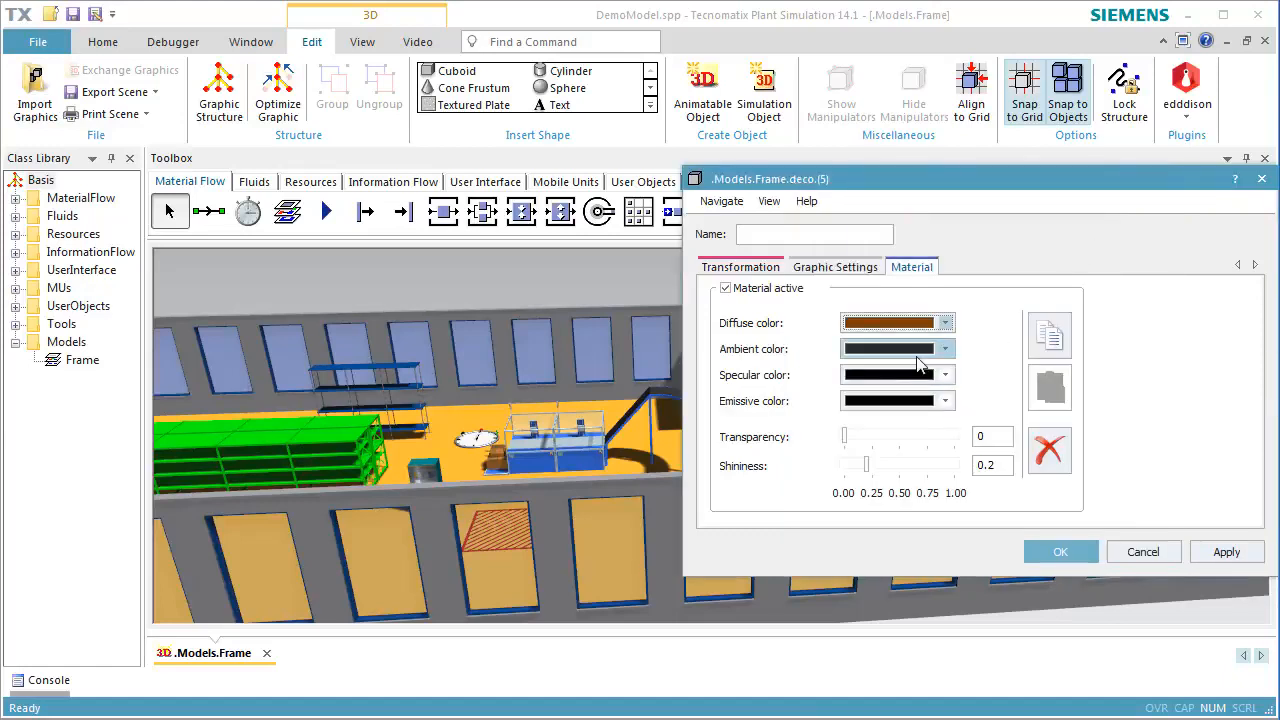
pyautogui.click(1035, 552)
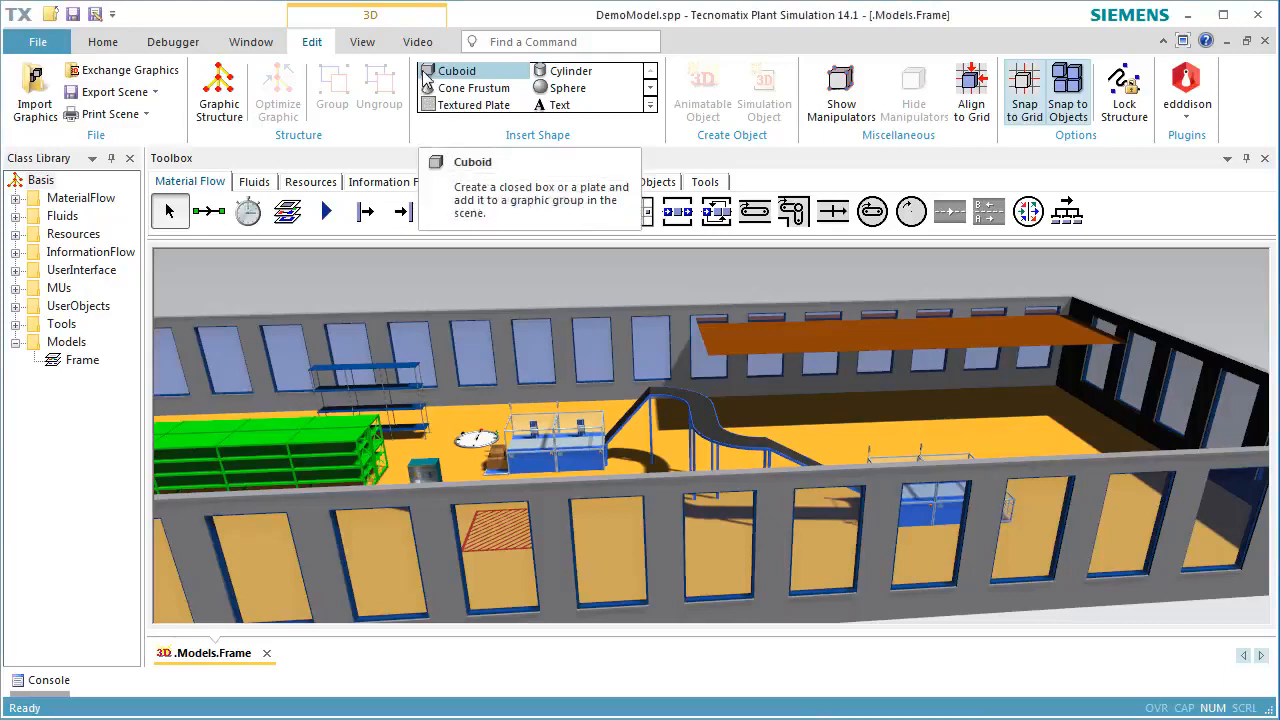
# Create a 1 × 1 × 1 m cuboid in the internal deco group and place it on the floor near the brown plate's front corner
pyautogui.click(425, 78)
pyautogui.click(624, 343)
pyautogui.doubleClick(628, 342)
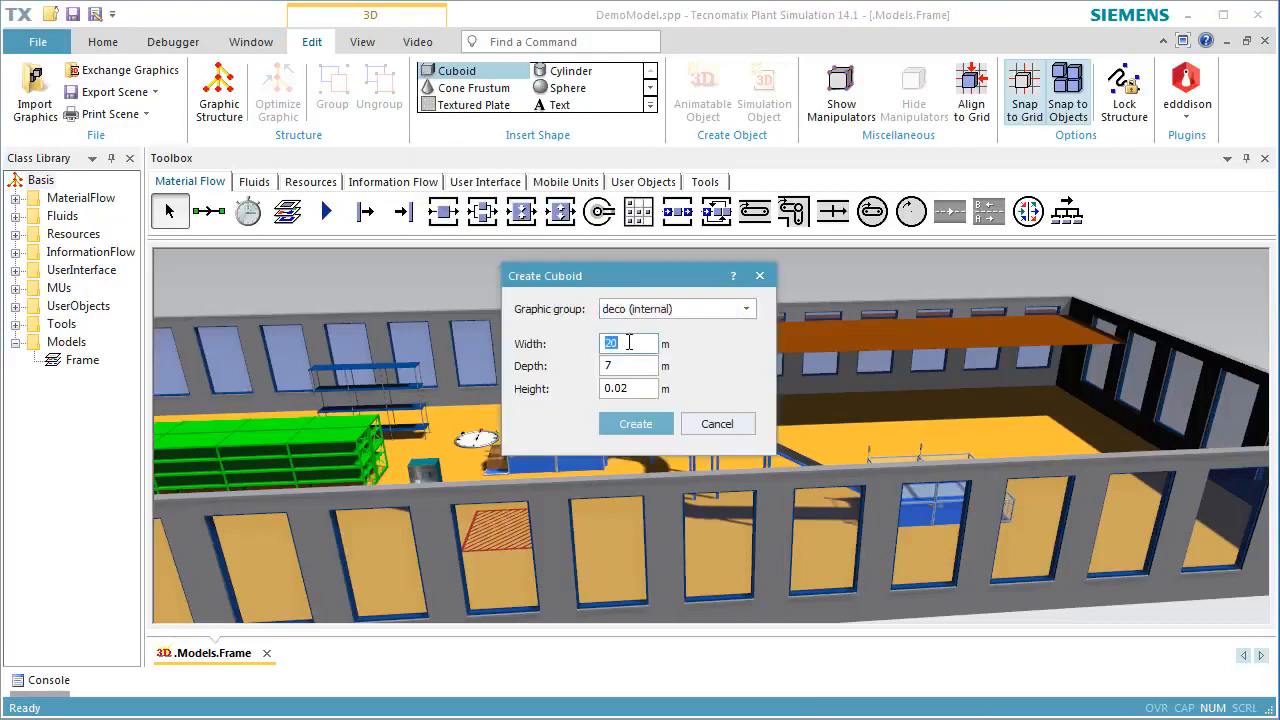
pyautogui.write('1')
pyautogui.click(610, 366)
pyautogui.doubleClick(610, 366)
pyautogui.write('1')
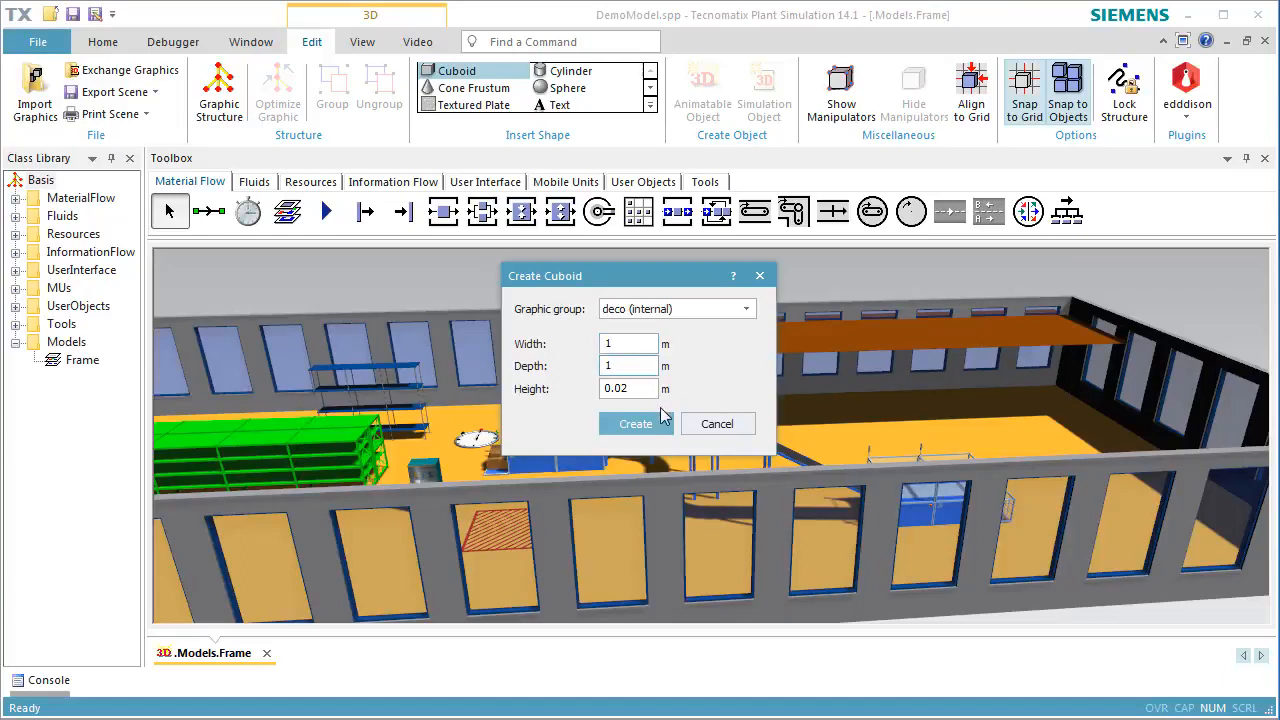
pyautogui.doubleClick(643, 389)
pyautogui.write('1')
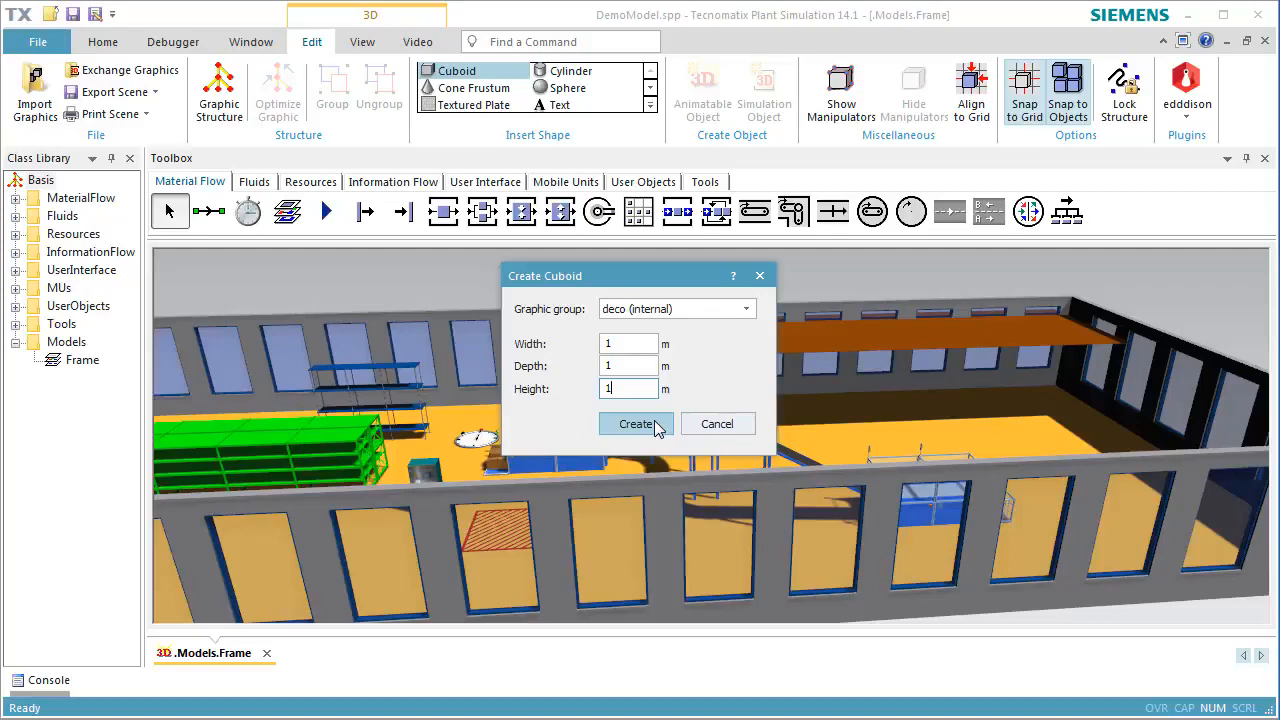
pyautogui.click(636, 424)
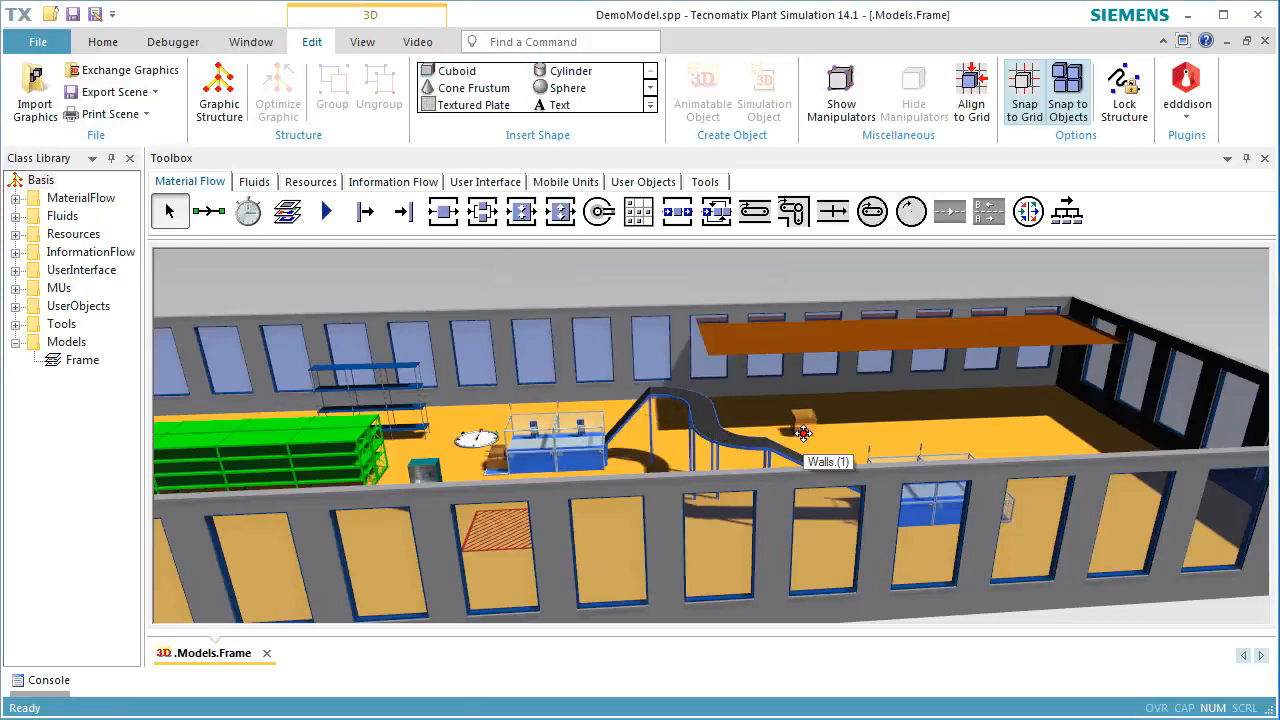
pyautogui.moveTo(803, 432); pyautogui.dragTo(803, 509)
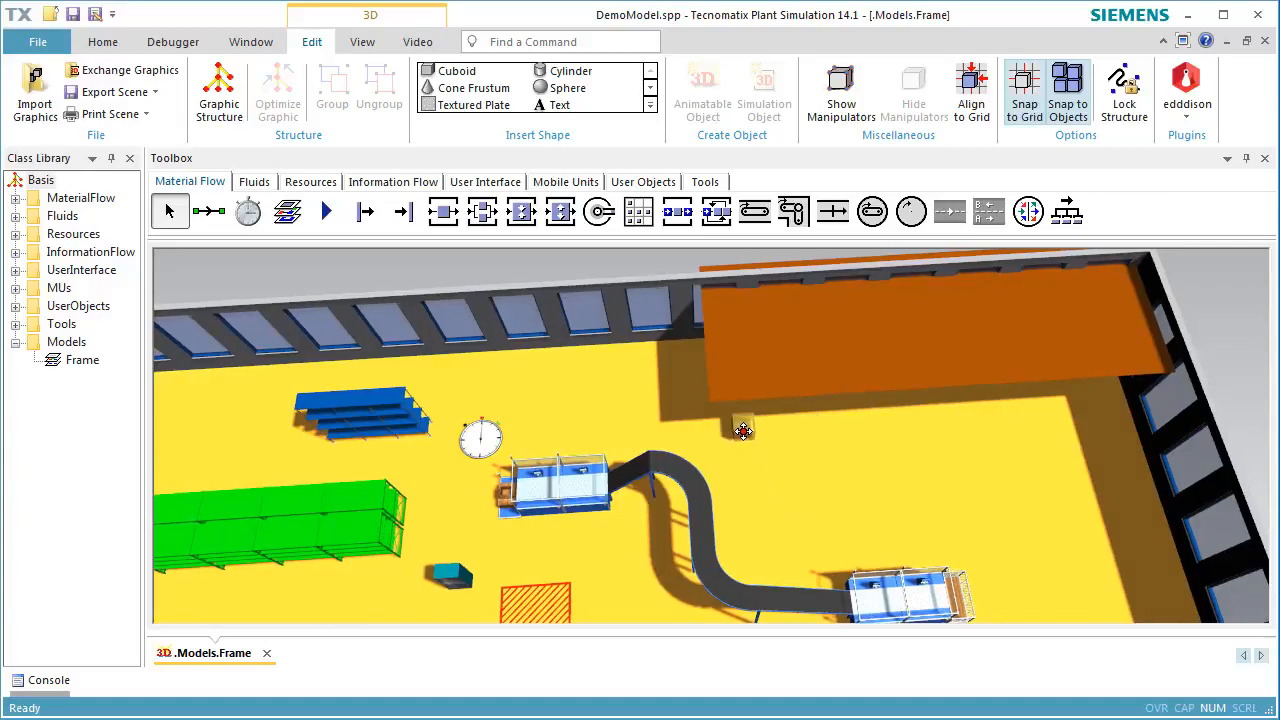
pyautogui.doubleClick(731, 421)
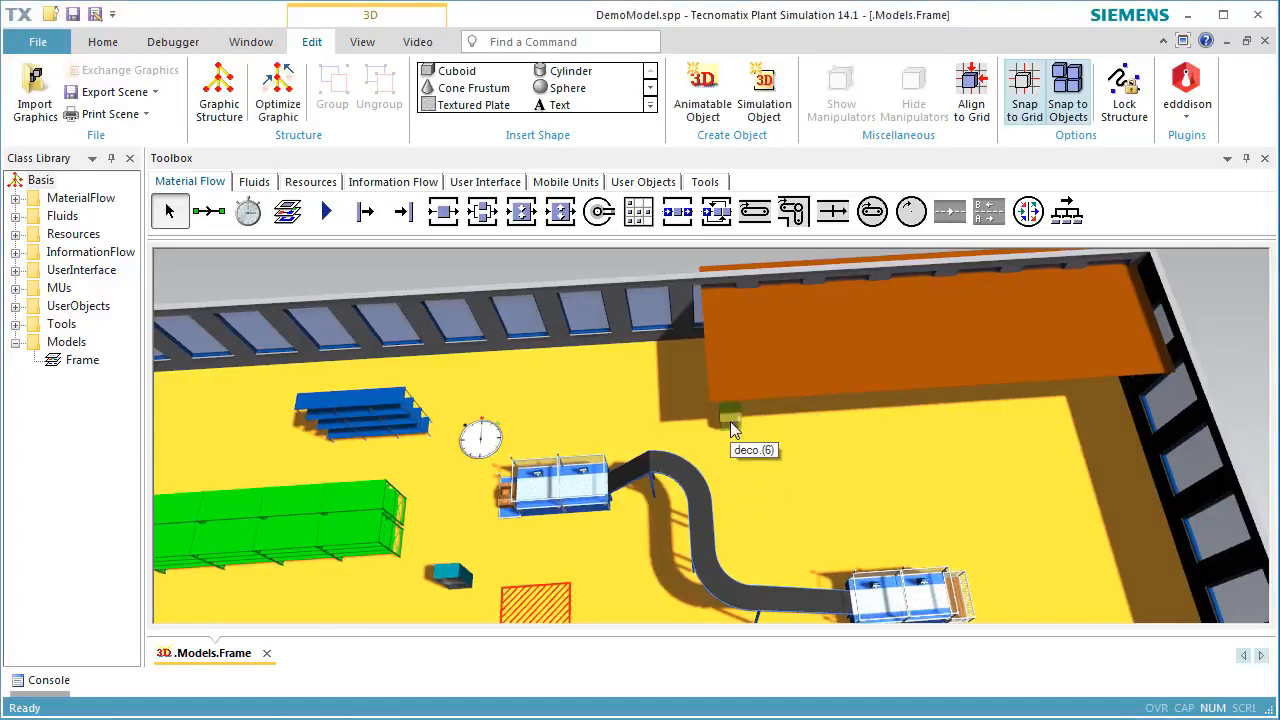
# Turn the small cuboid into a post by scaling it non-uniformly to X 0.1, Y 0.1 and Z 4
pyautogui.rightClick(731, 421)
pyautogui.click(745, 434)
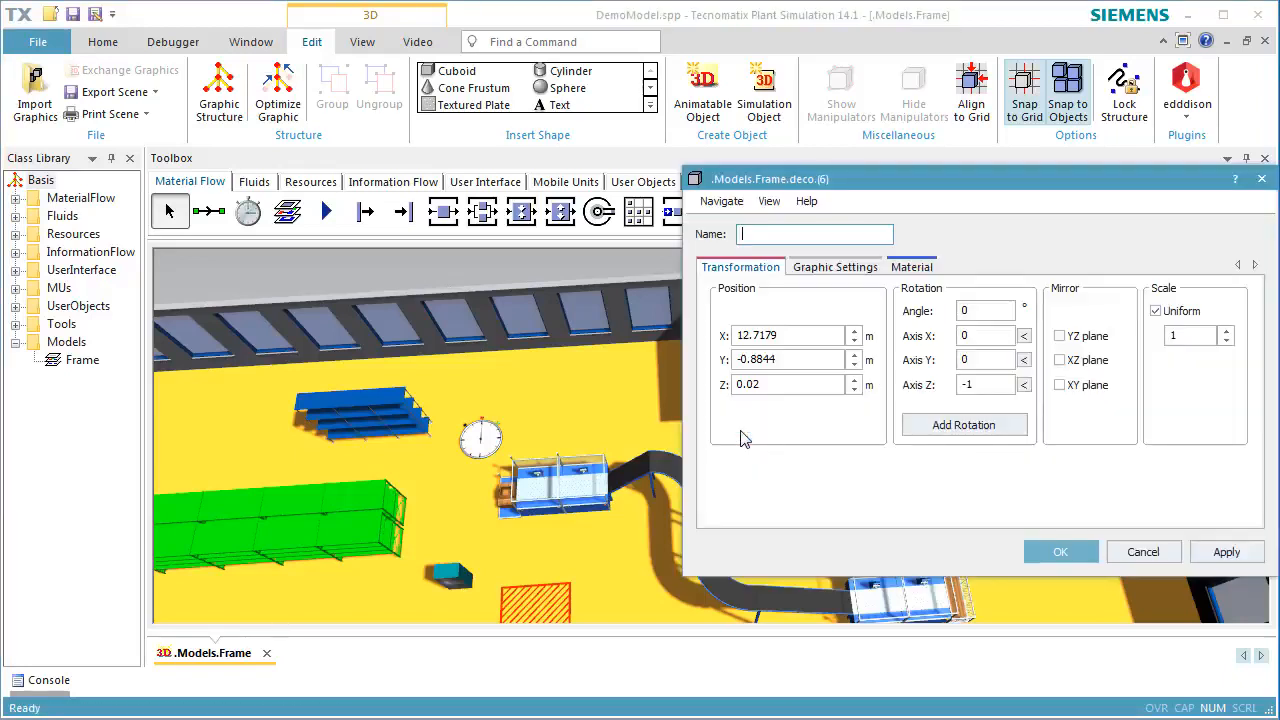
pyautogui.click(1170, 313)
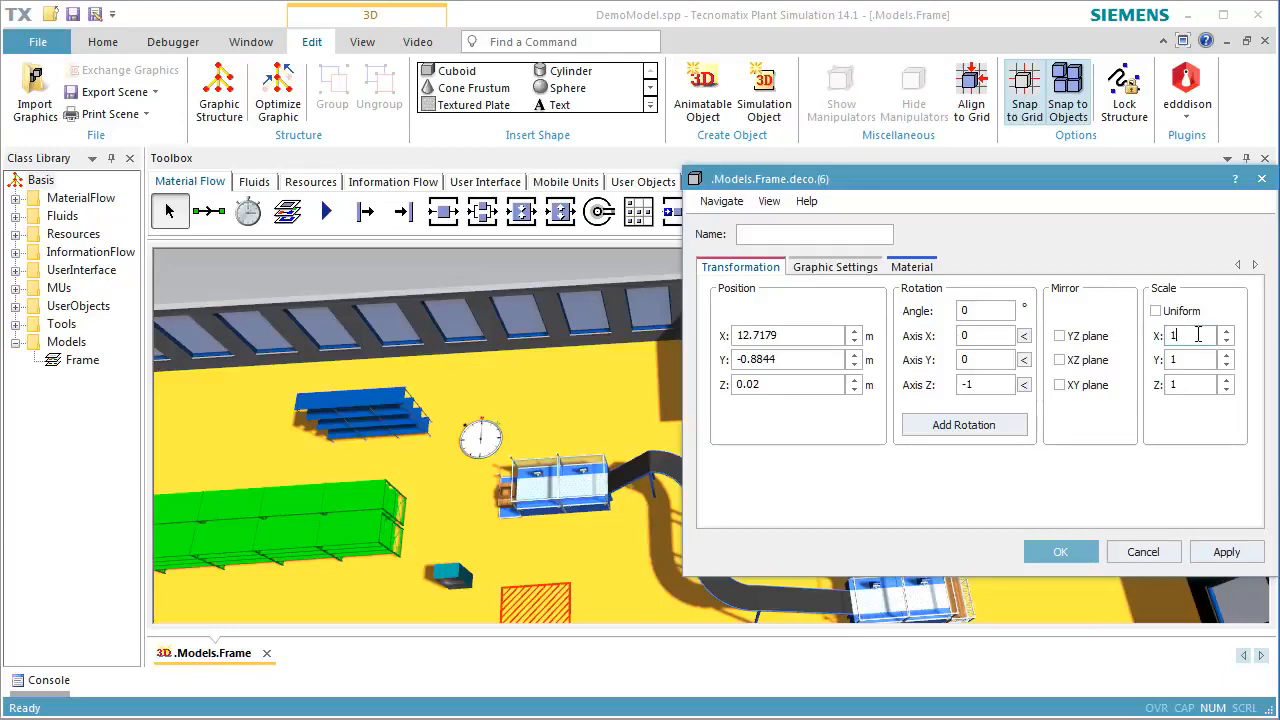
pyautogui.doubleClick(1198, 335)
pyautogui.write('0.1')
pyautogui.doubleClick(1204, 358)
pyautogui.write('0.1')
pyautogui.doubleClick(1200, 384)
pyautogui.write('4')
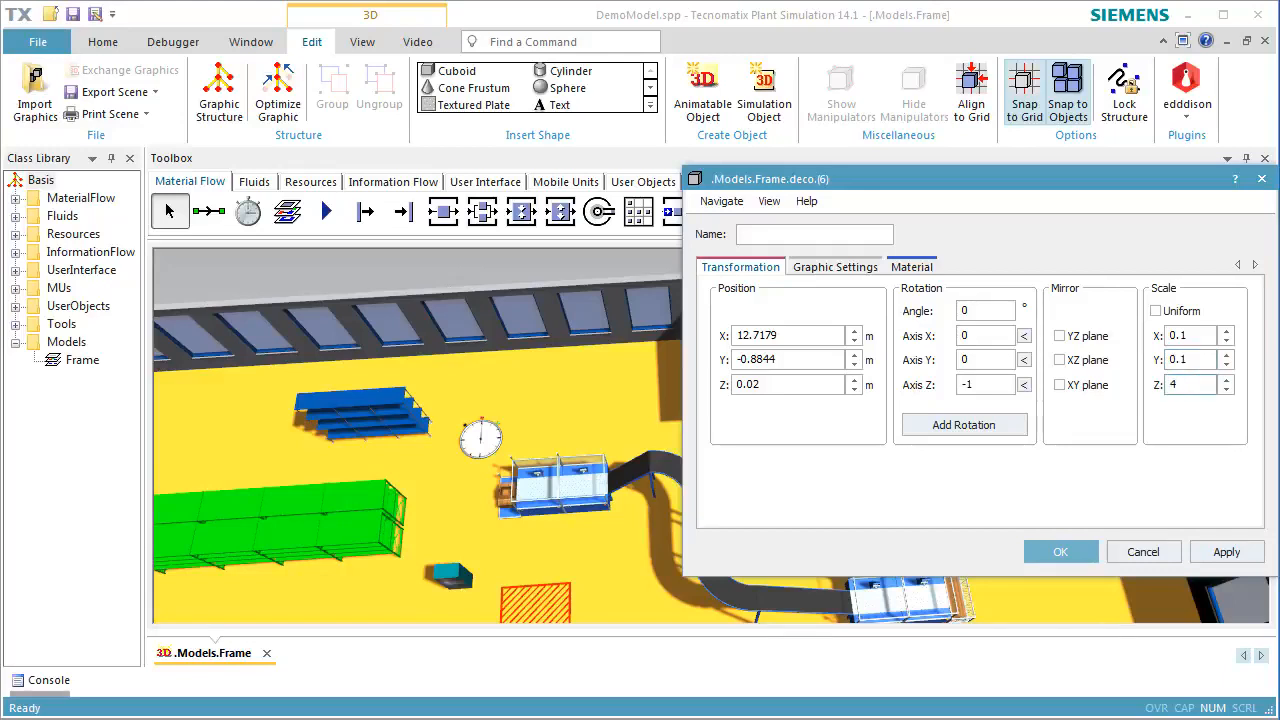
pyautogui.click(1088, 551)
# Move the post so that it stands under the front corner of the raised brown plate
pyautogui.moveTo(773, 461); pyautogui.dragTo(900, 390, button='middle')
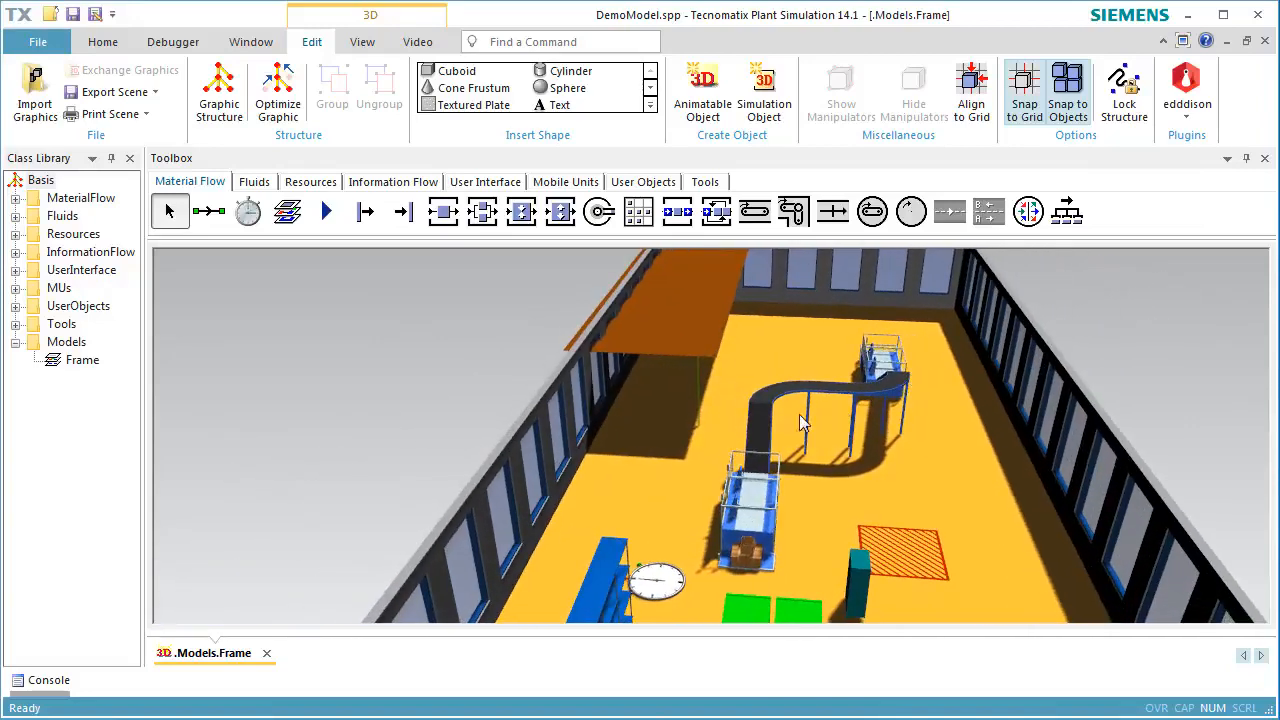
pyautogui.scroll(5, 696, 387)
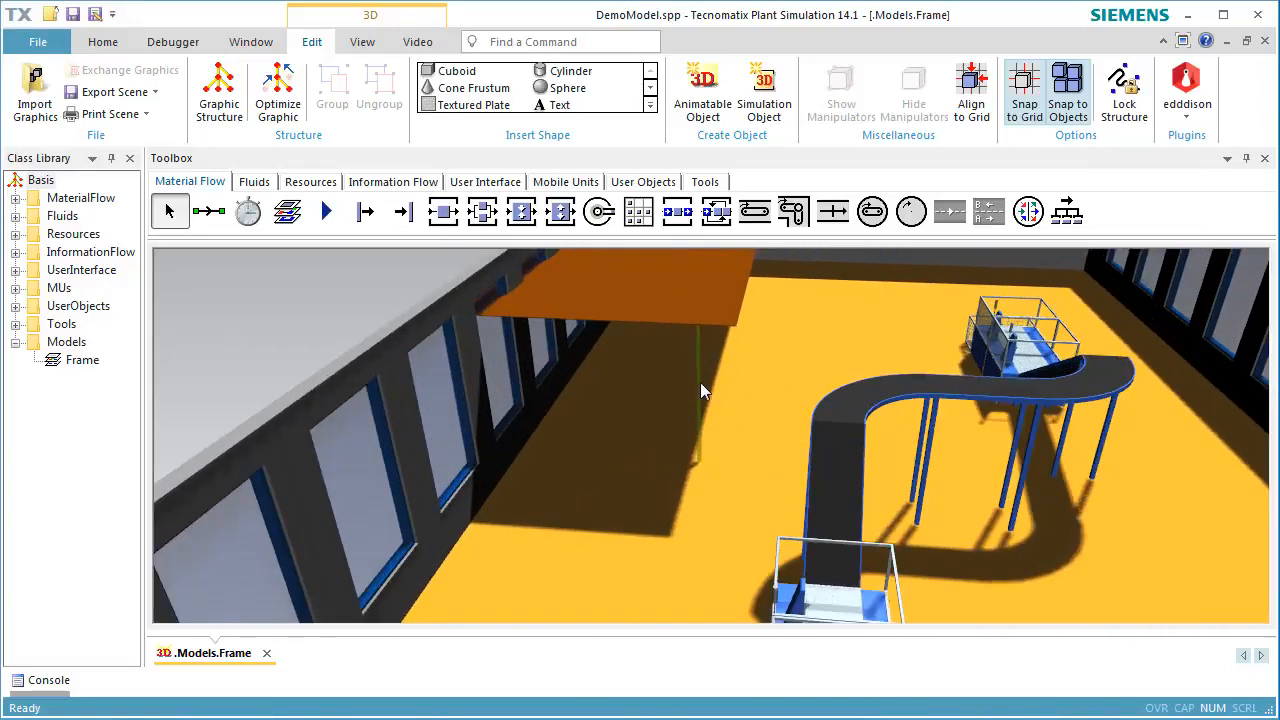
pyautogui.moveTo(701, 404); pyautogui.dragTo(734, 417)
pyautogui.click(791, 458)
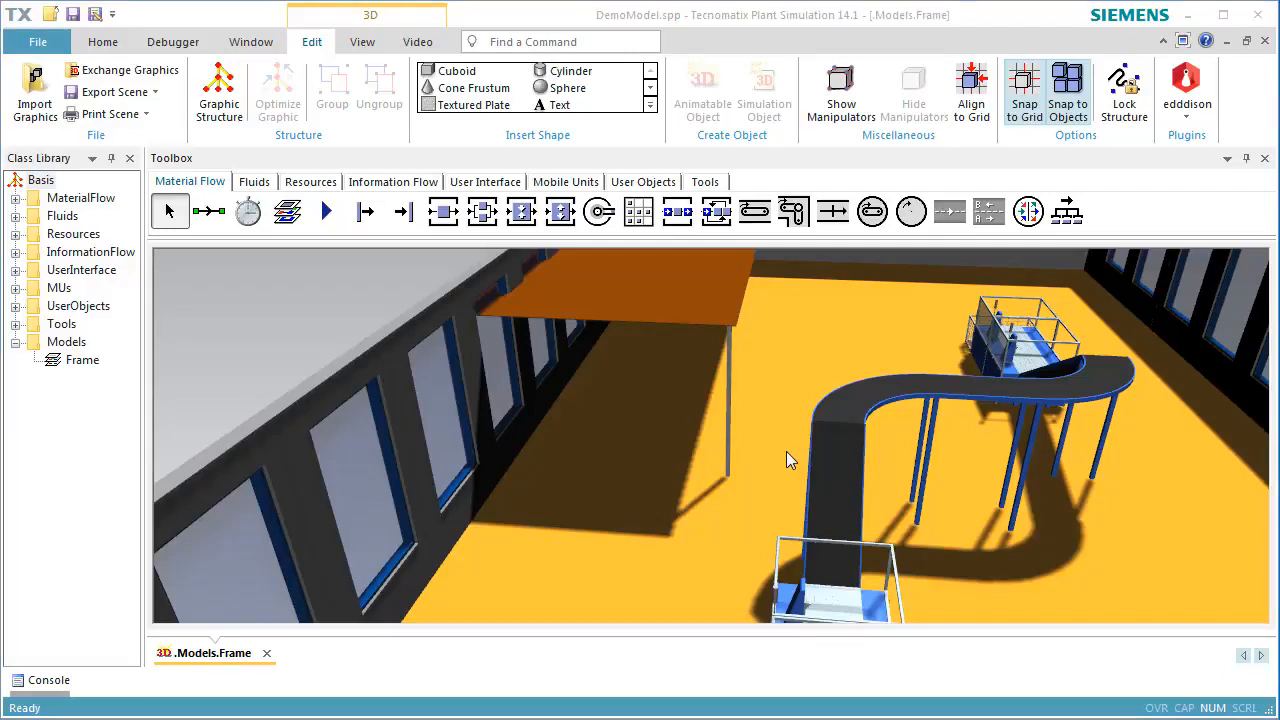
# Create stairs with a 2 m tread width and 4 m rise in the internal deco group and place them on the floor near the raised plate
pyautogui.click(650, 105)
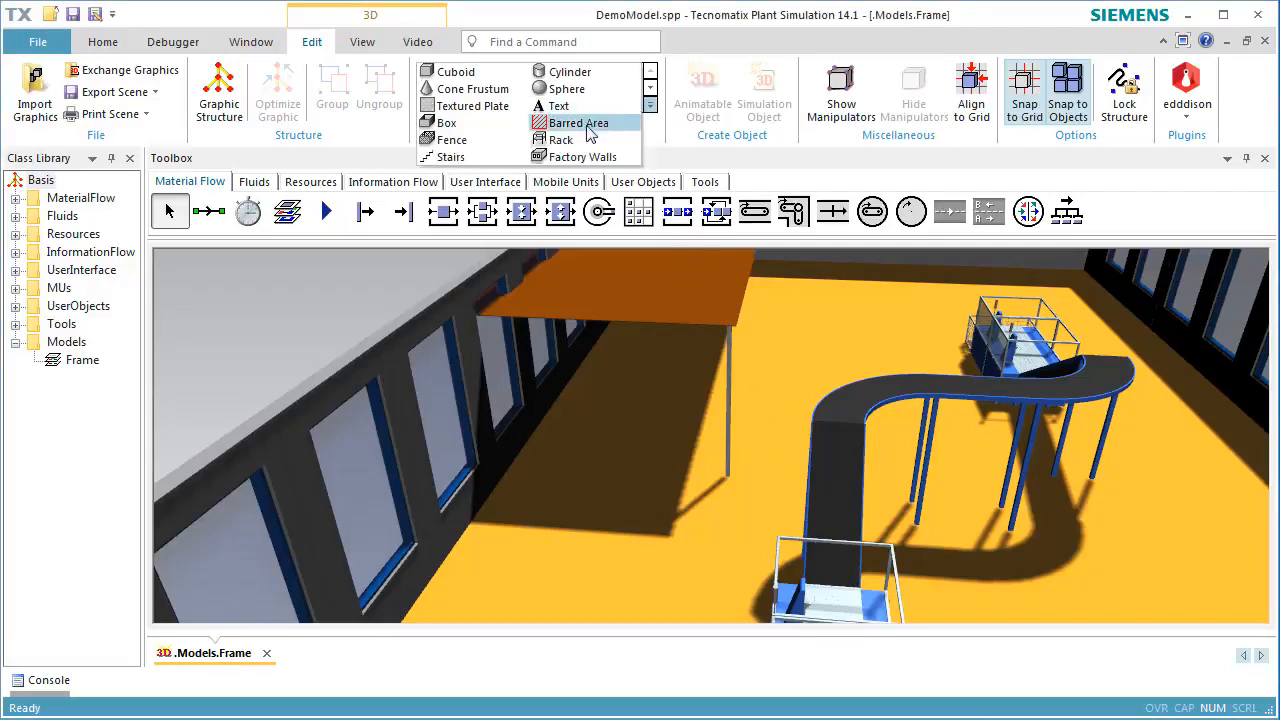
pyautogui.click(450, 158)
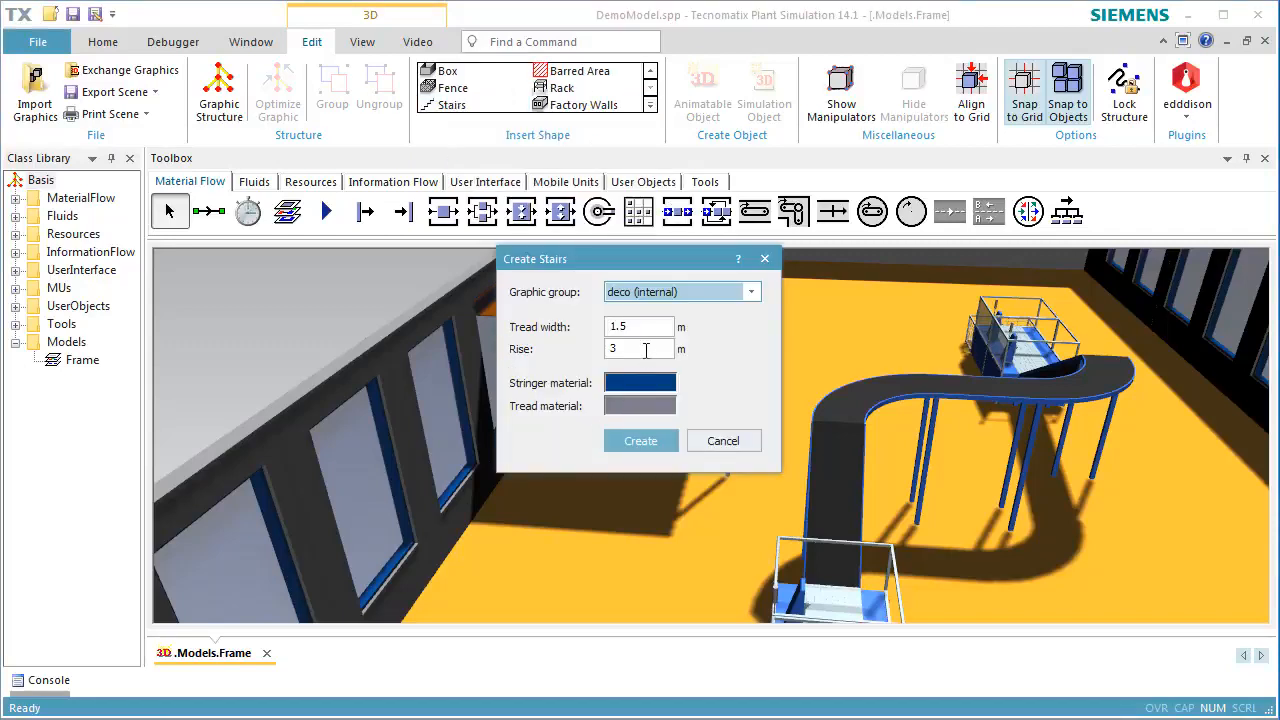
pyautogui.doubleClick(644, 349)
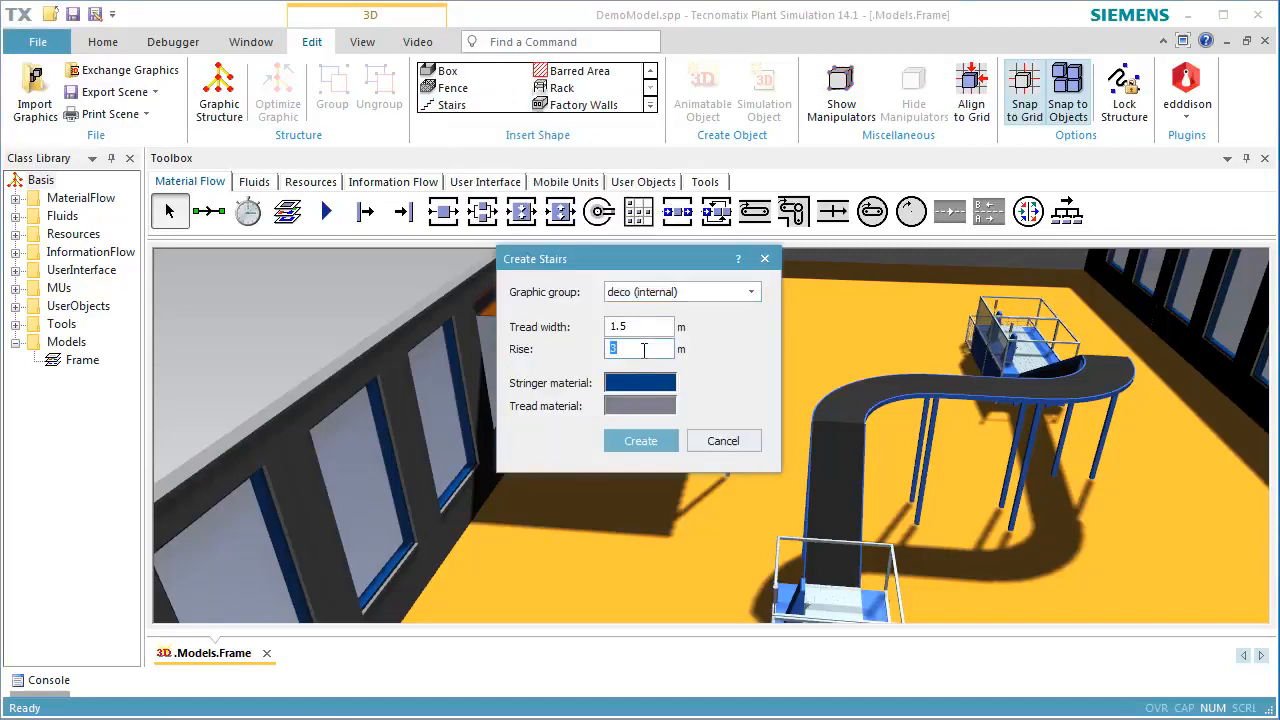
pyautogui.write('4')
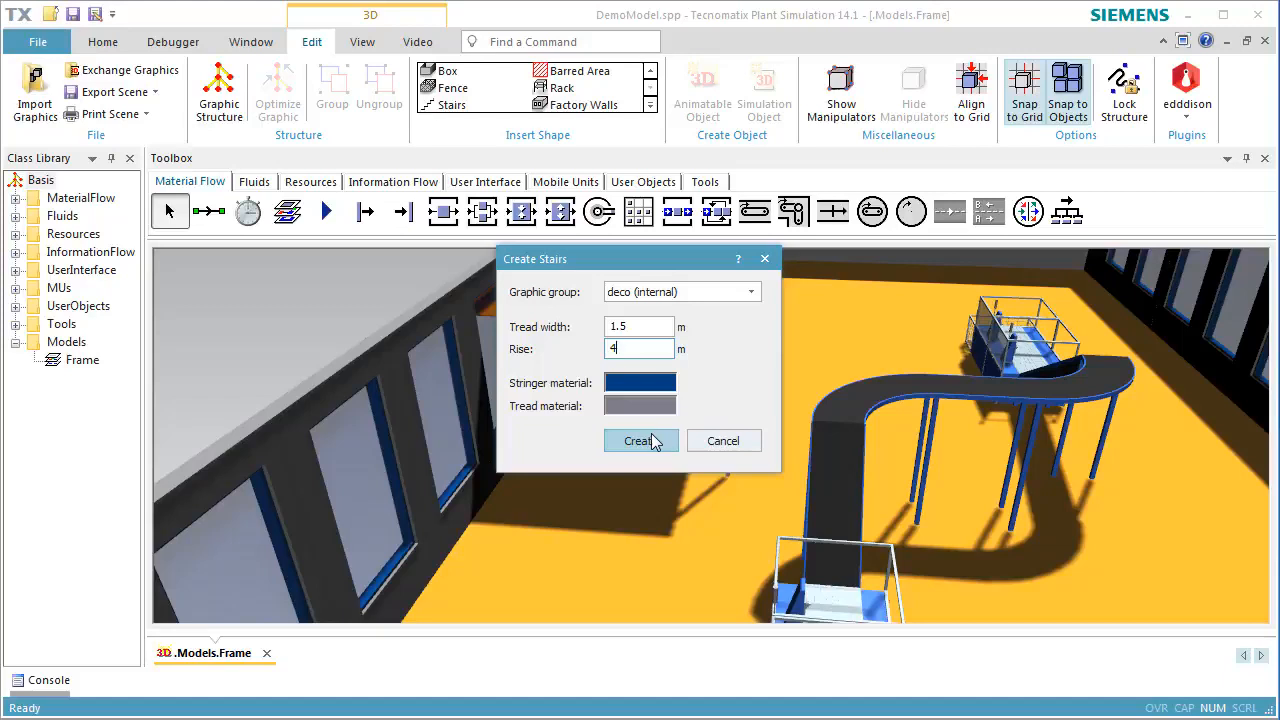
pyautogui.doubleClick(649, 326)
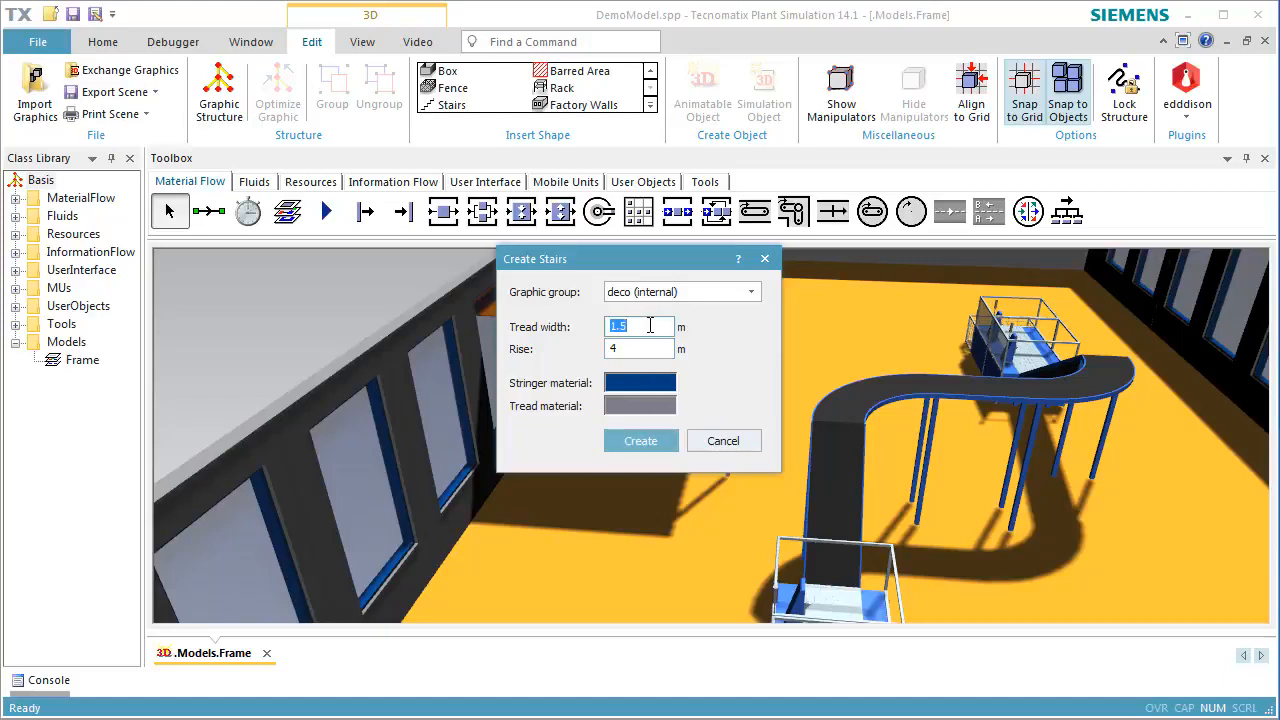
pyautogui.write('2')
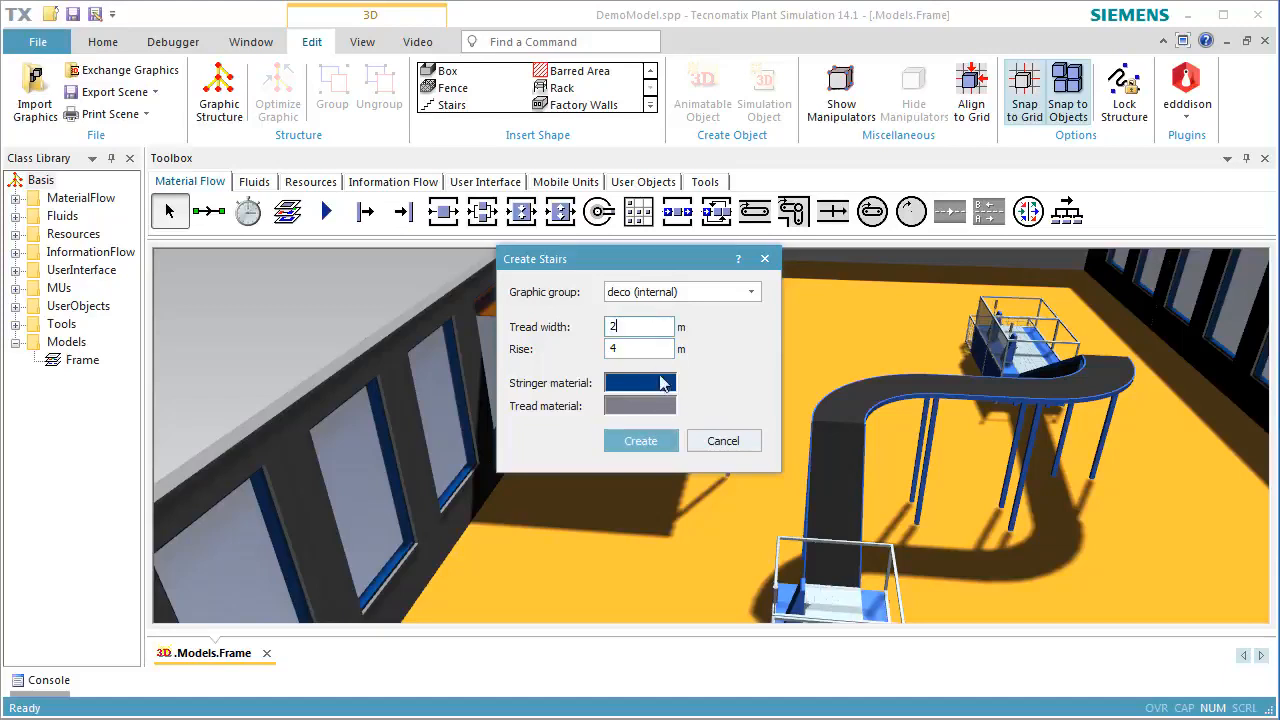
pyautogui.click(654, 440)
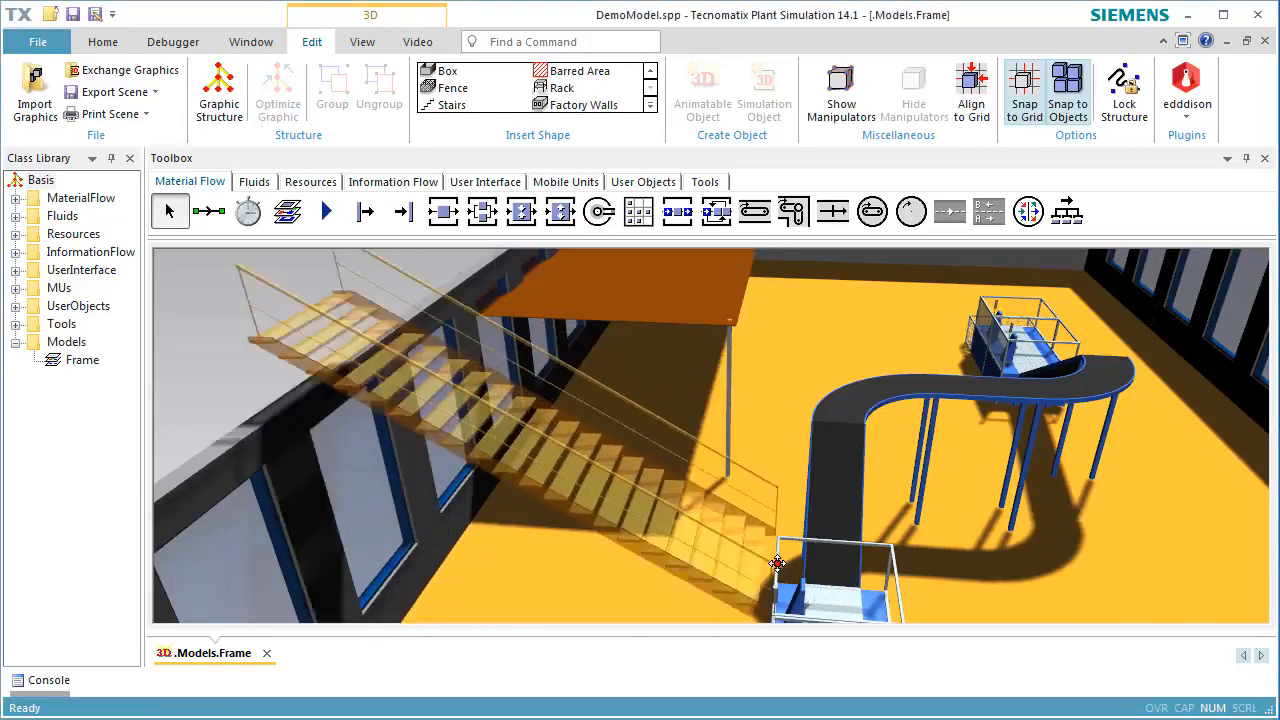
pyautogui.click(754, 574)
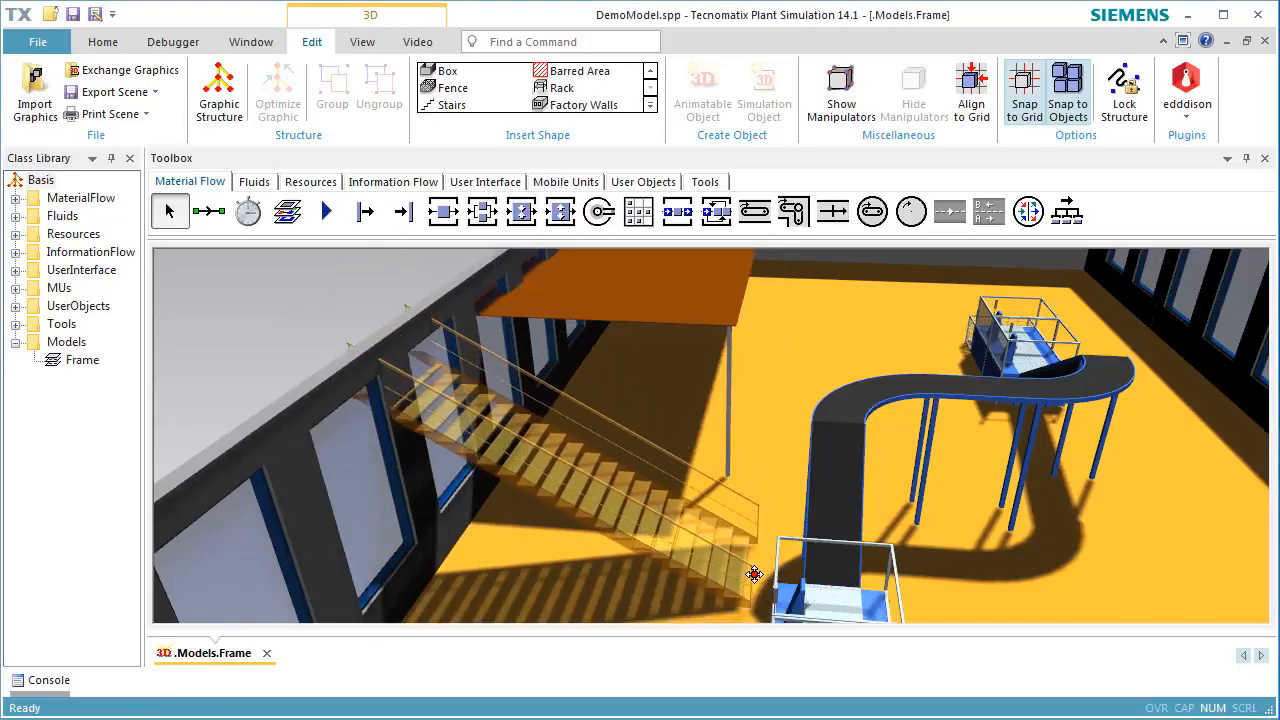
pyautogui.click(754, 574)
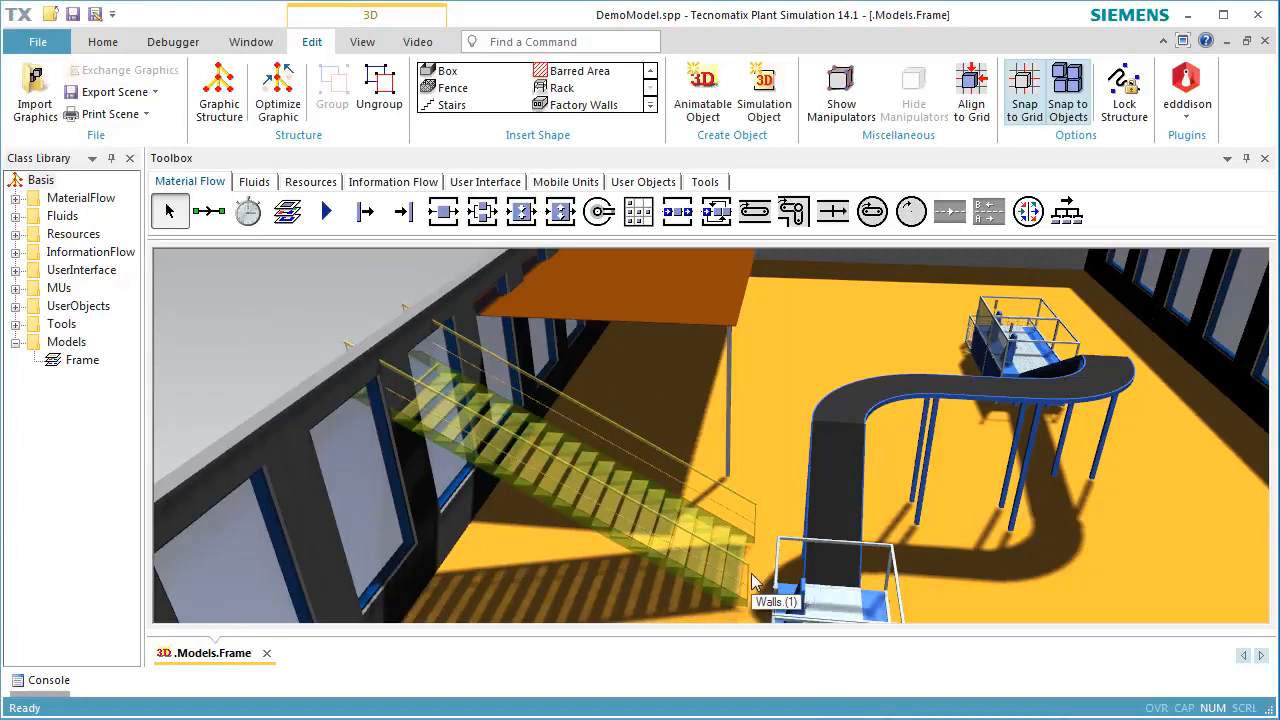
# Rotate the stairs by 90° about the Z axis and move them against the front edge of the raised brown plate
pyautogui.doubleClick(670, 547)
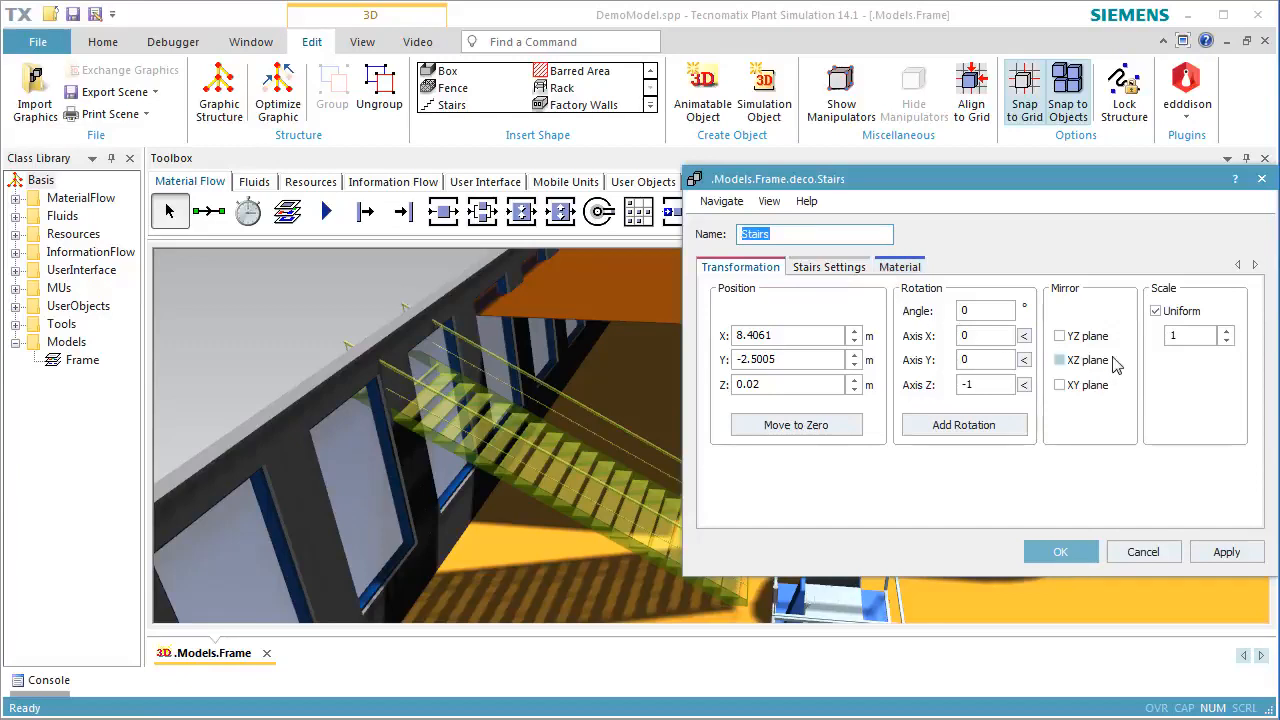
pyautogui.click(1025, 388)
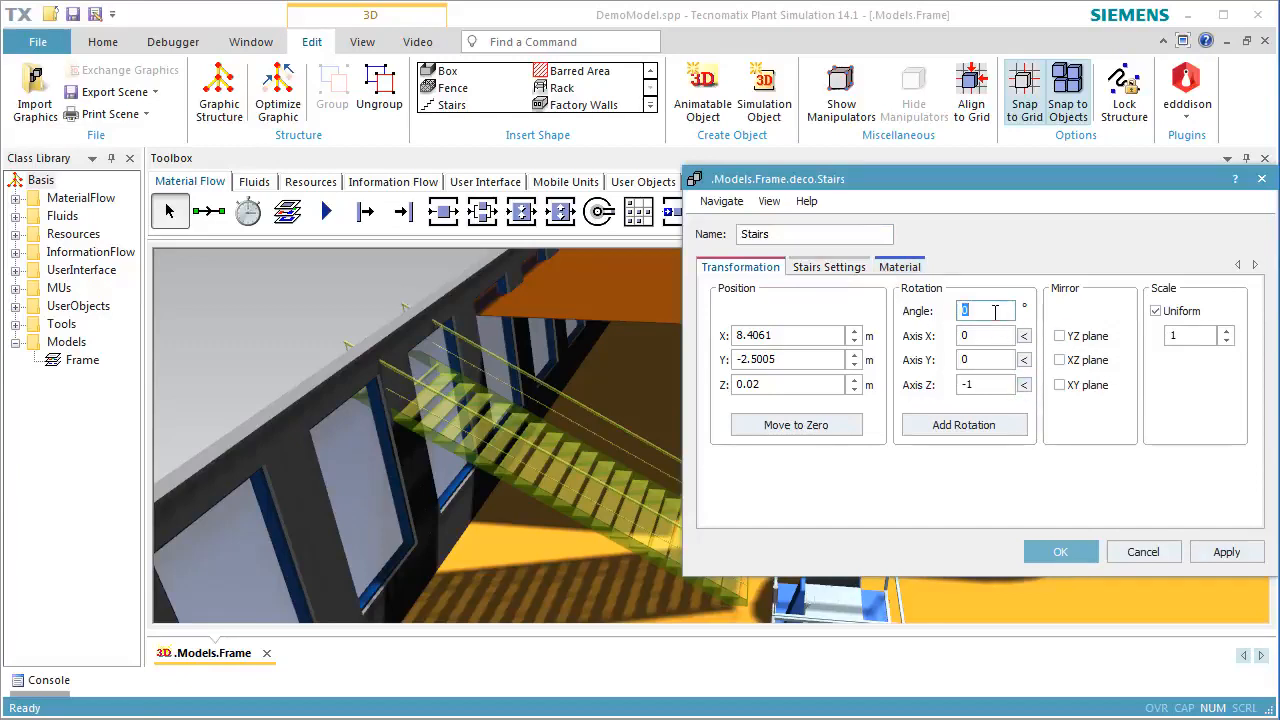
pyautogui.write('90')
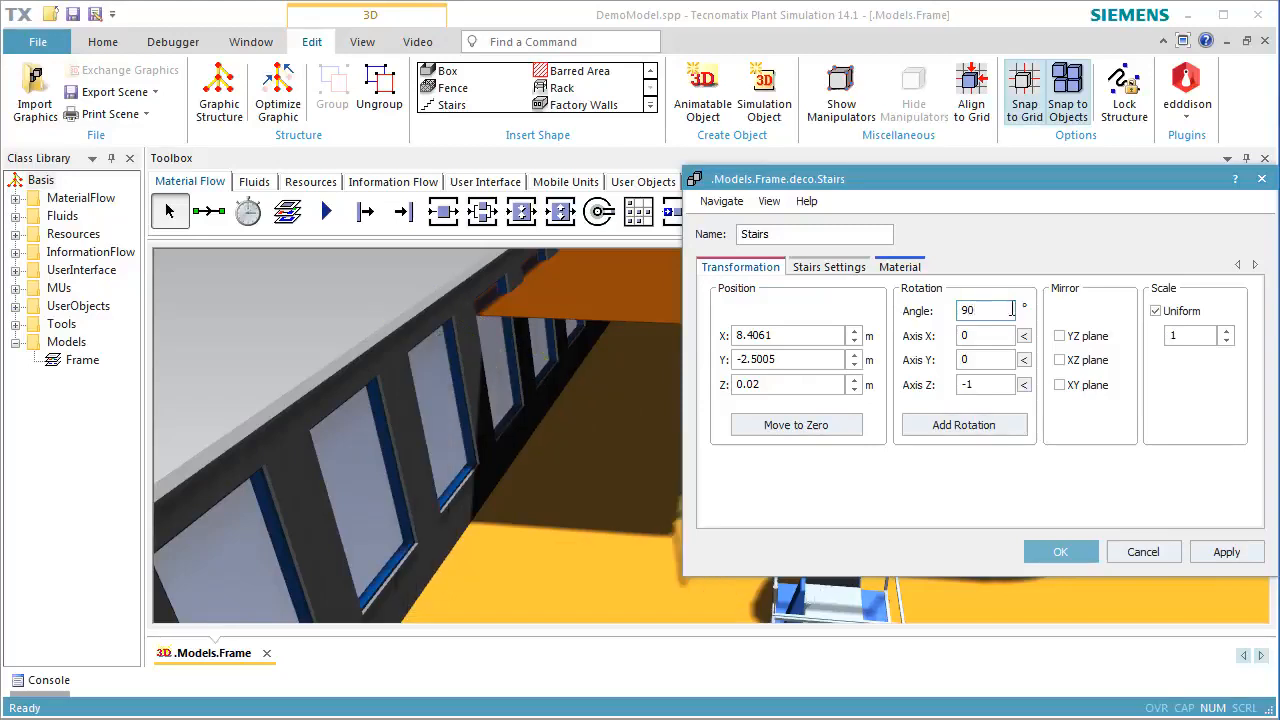
pyautogui.moveTo(1075, 183); pyautogui.dragTo(1279, 187)
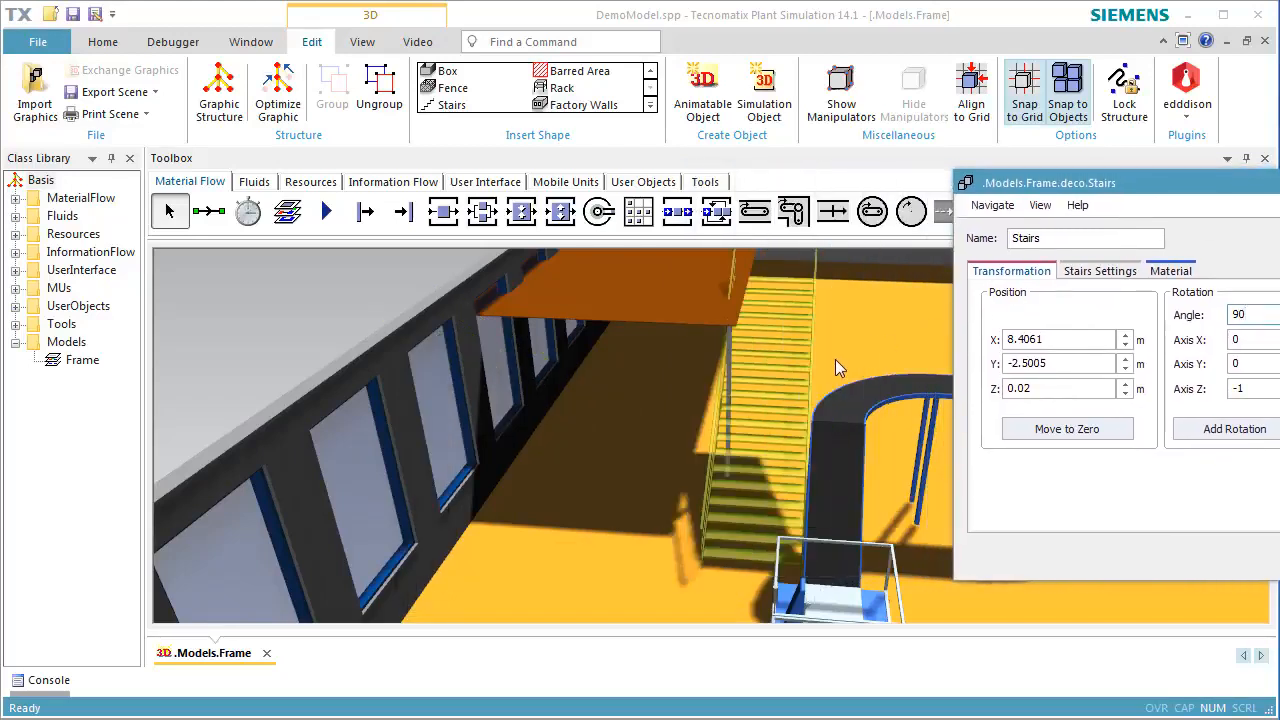
pyautogui.press('Return')
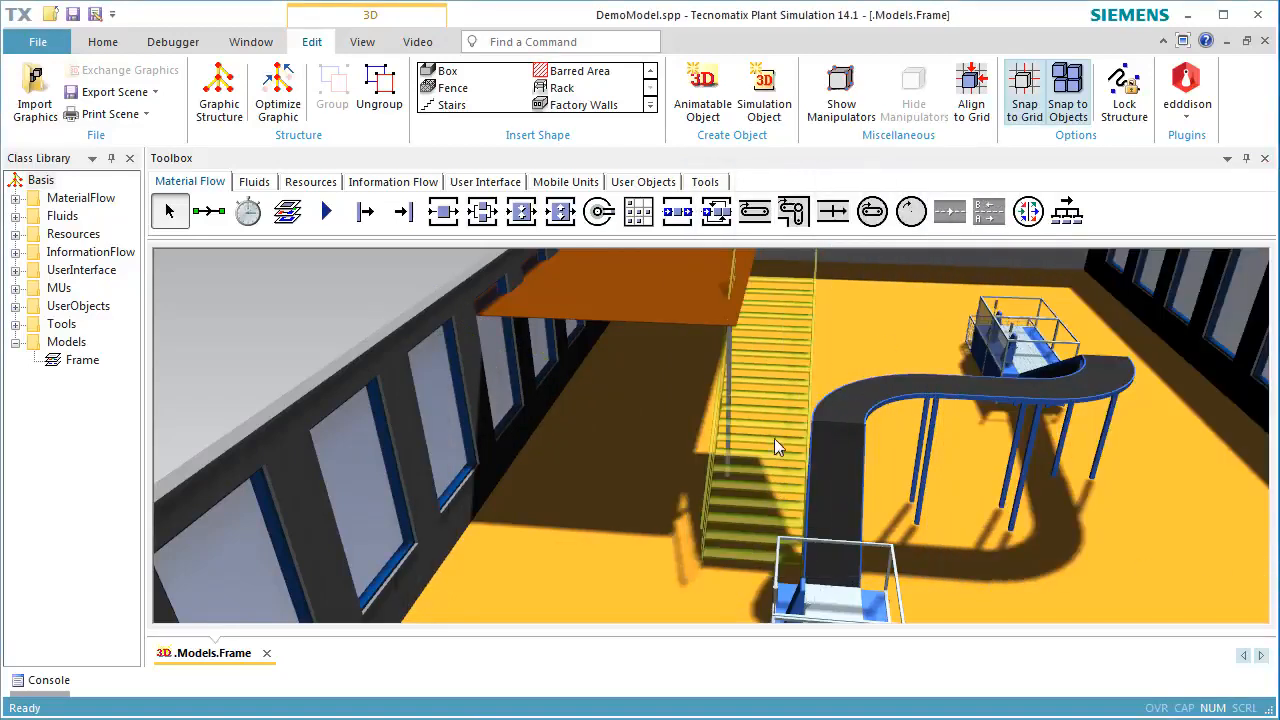
pyautogui.moveTo(775, 440); pyautogui.dragTo(666, 503)
pyautogui.click(775, 474)
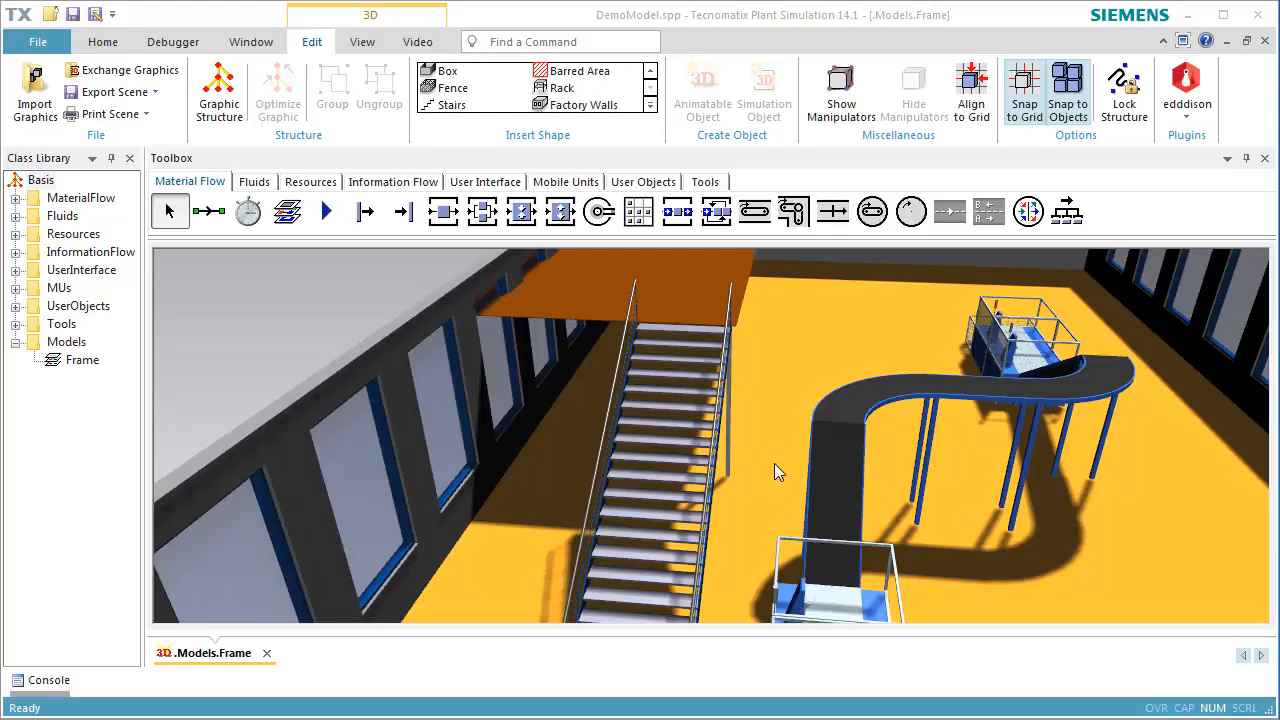
# Set up a new fence in the internal deco group with width 20 m, depth 7 m and height 1 m
pyautogui.click(449, 88)
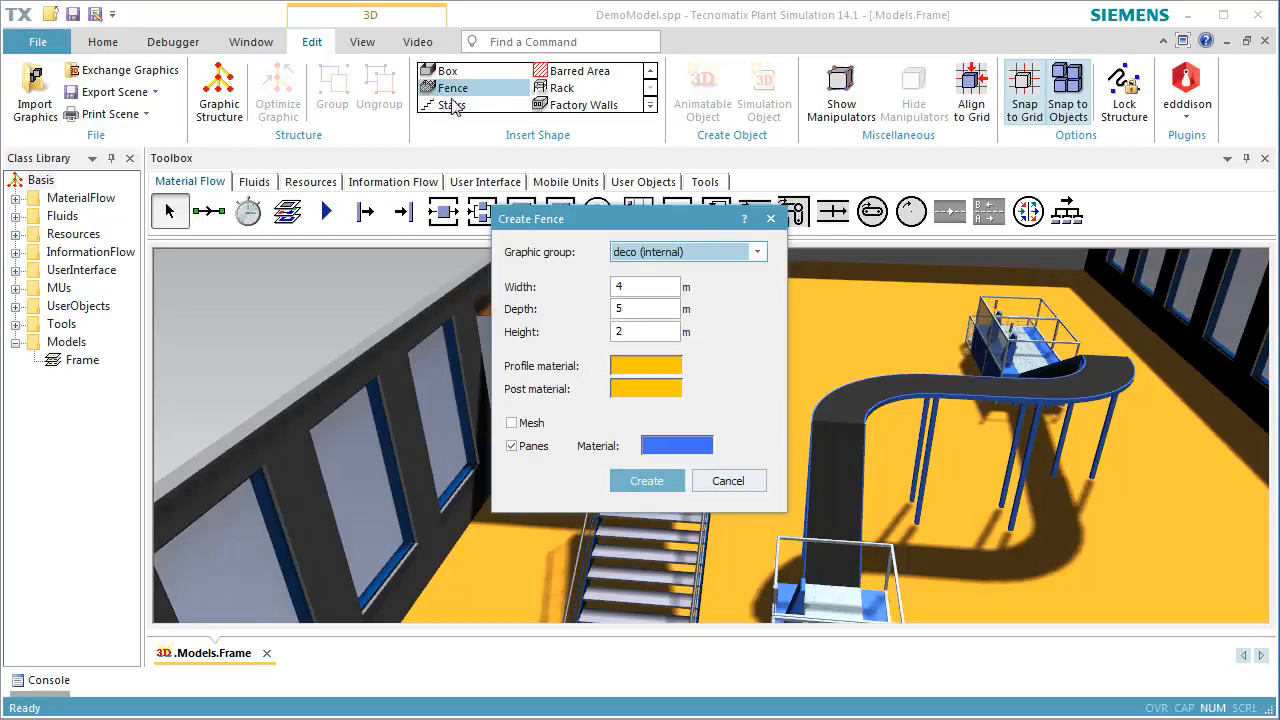
pyautogui.doubleClick(653, 284)
pyautogui.write('20')
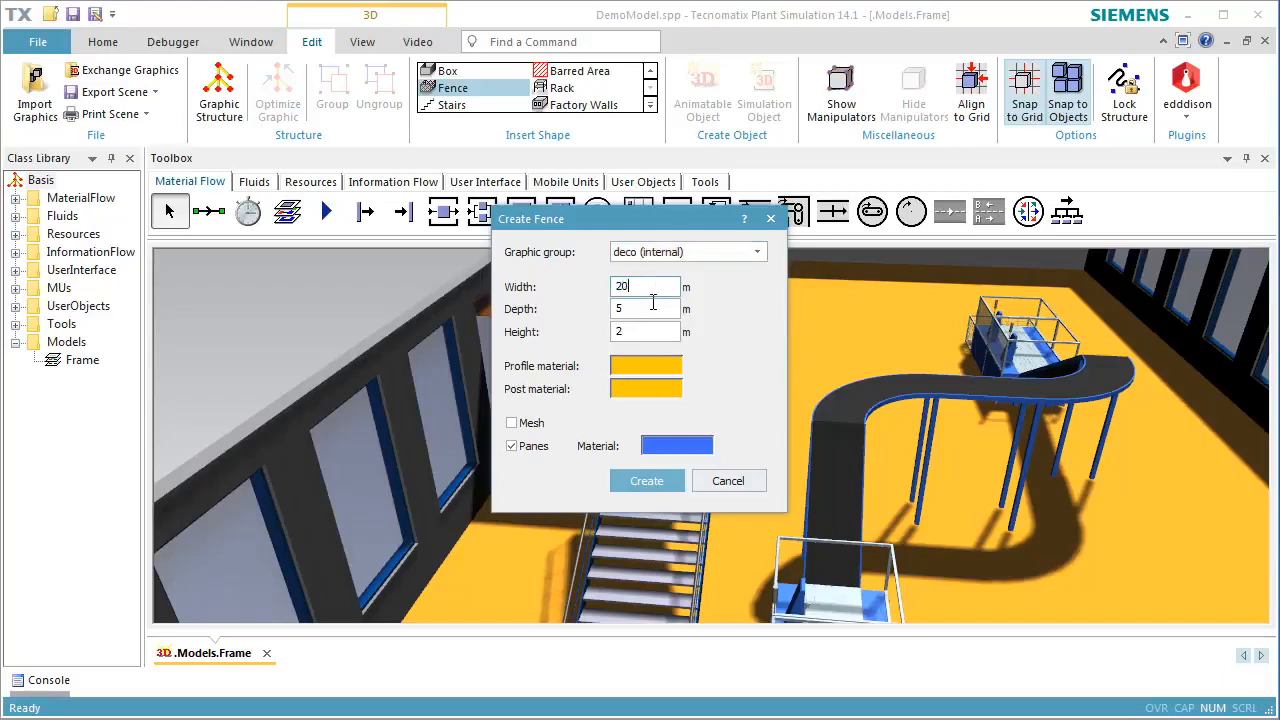
pyautogui.doubleClick(650, 308)
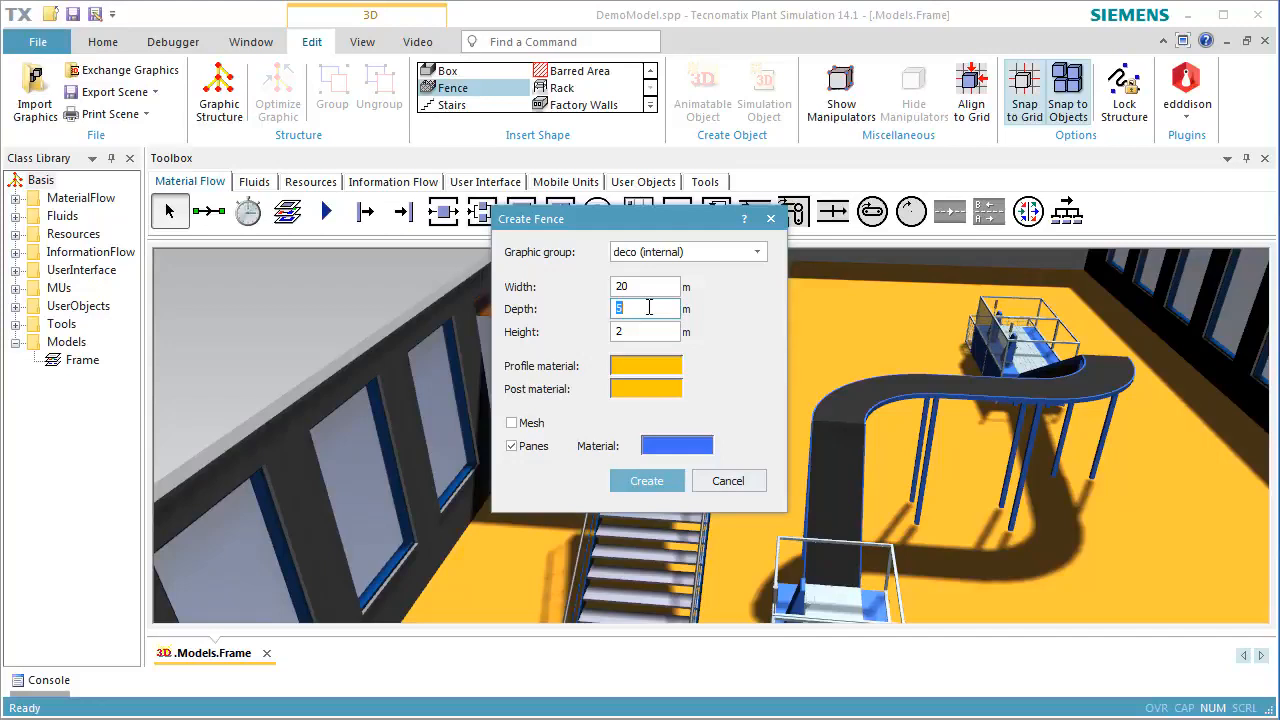
pyautogui.write('7')
pyautogui.doubleClick(648, 334)
pyautogui.write('1')
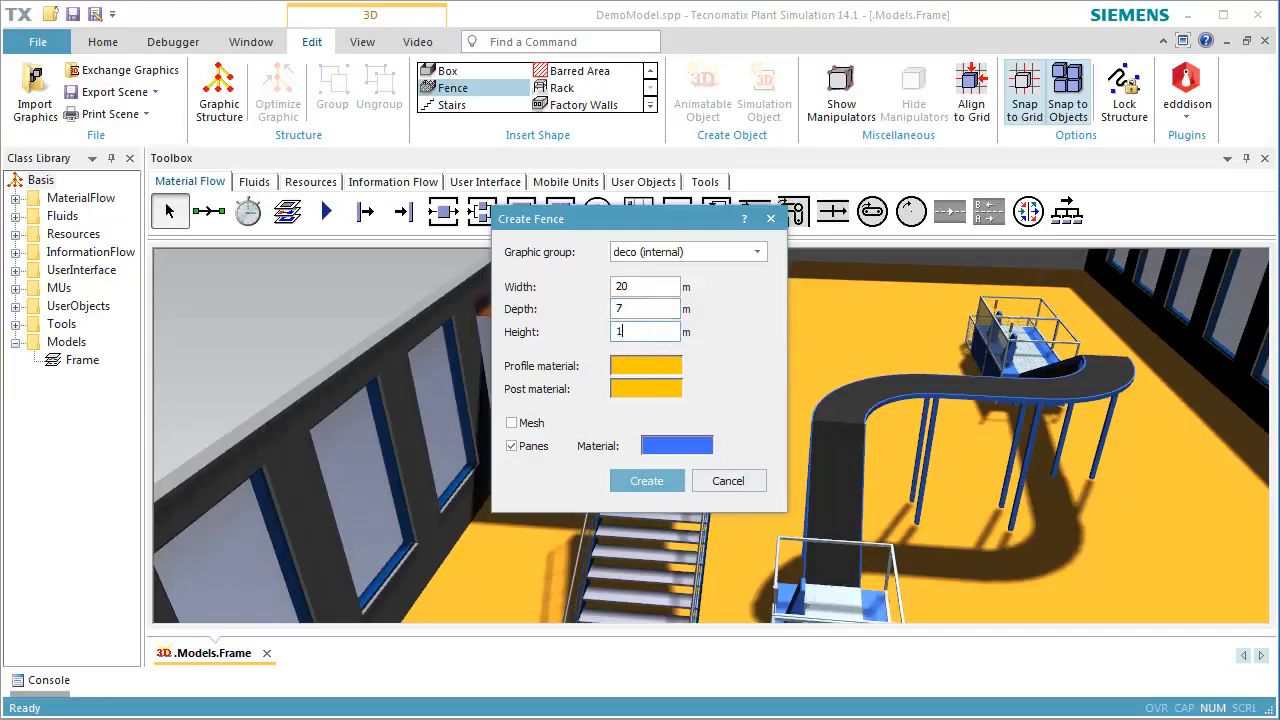
# Give the new fence's profile material and post material a blue diffuse color
pyautogui.click(657, 368)
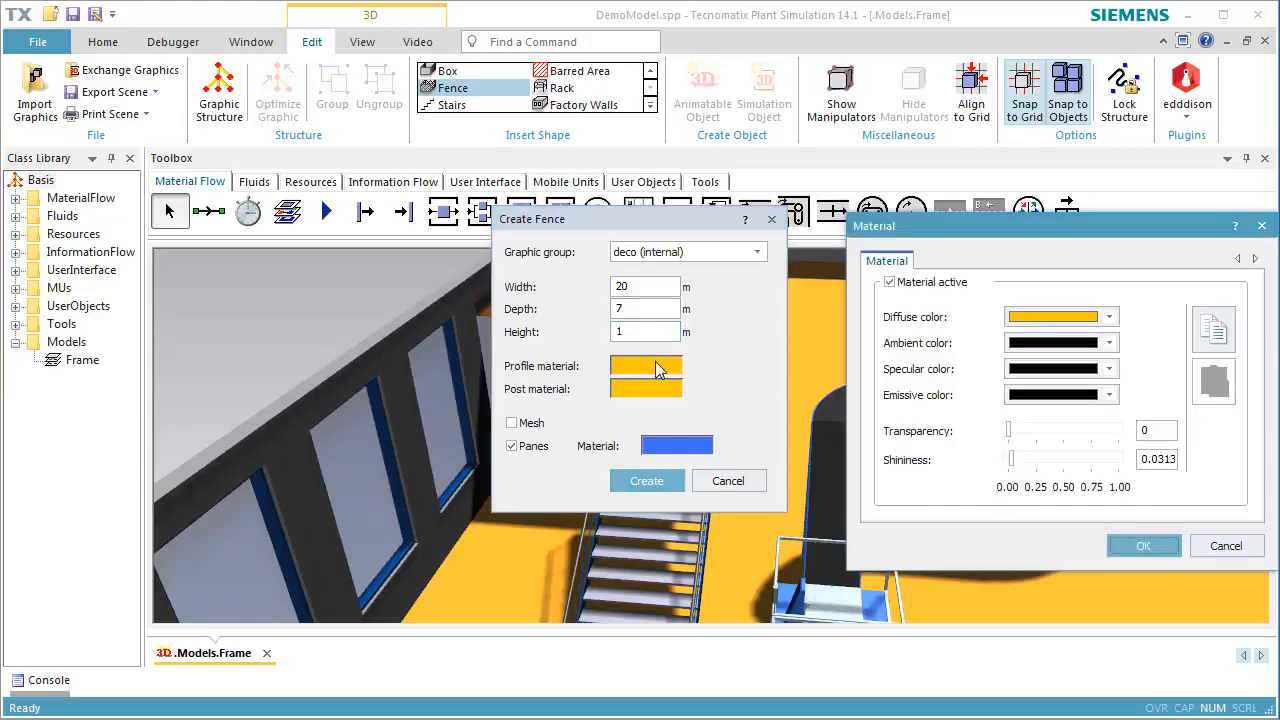
pyautogui.click(1108, 317)
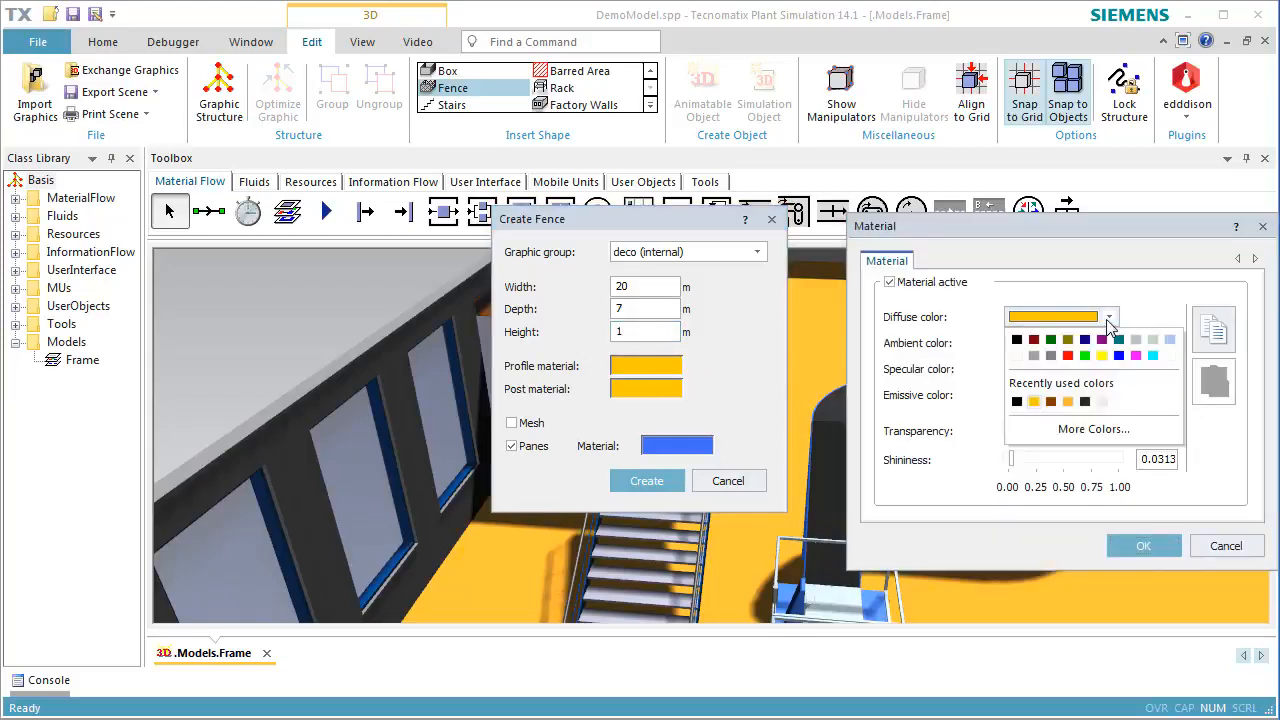
pyautogui.click(1119, 355)
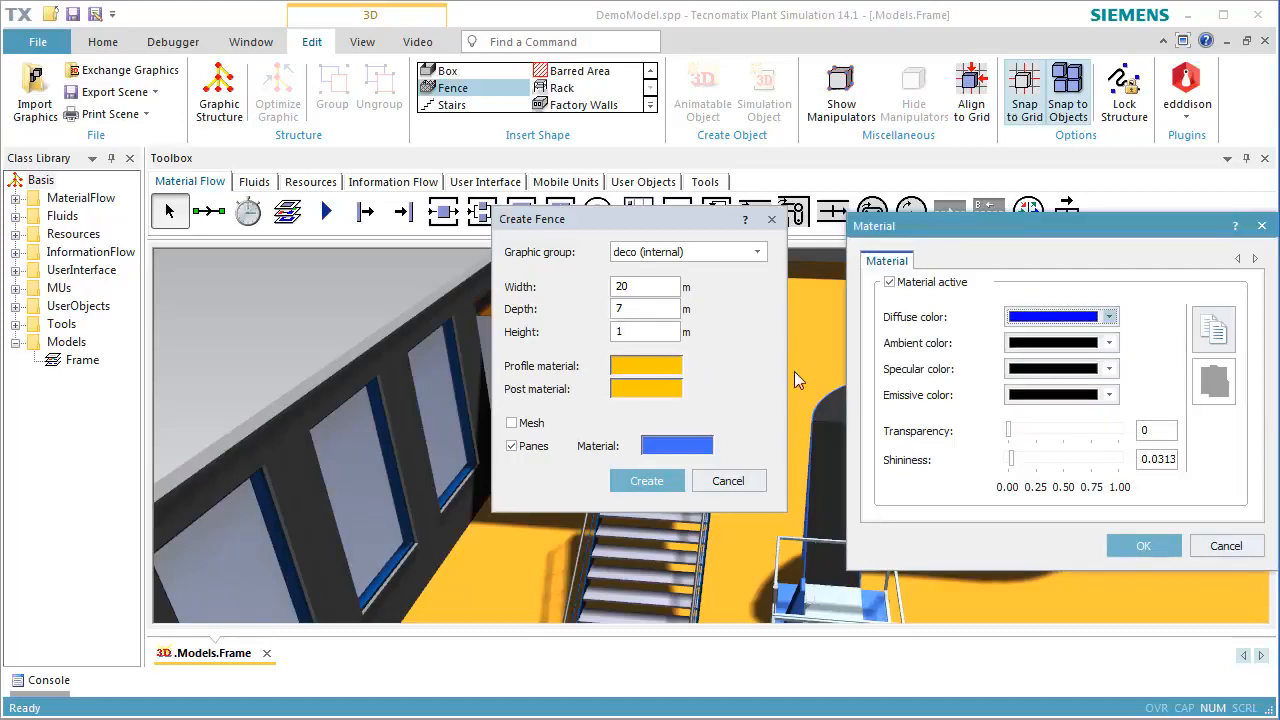
pyautogui.click(1140, 545)
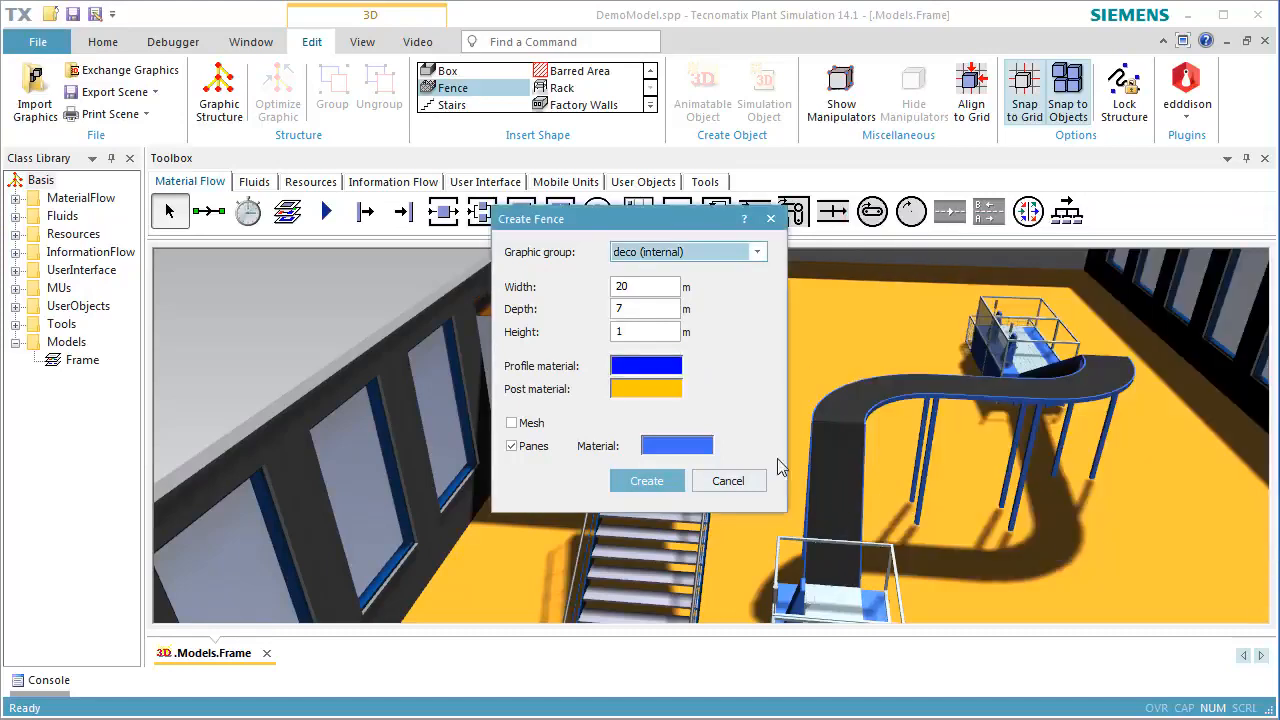
pyautogui.click(672, 396)
pyautogui.click(1108, 317)
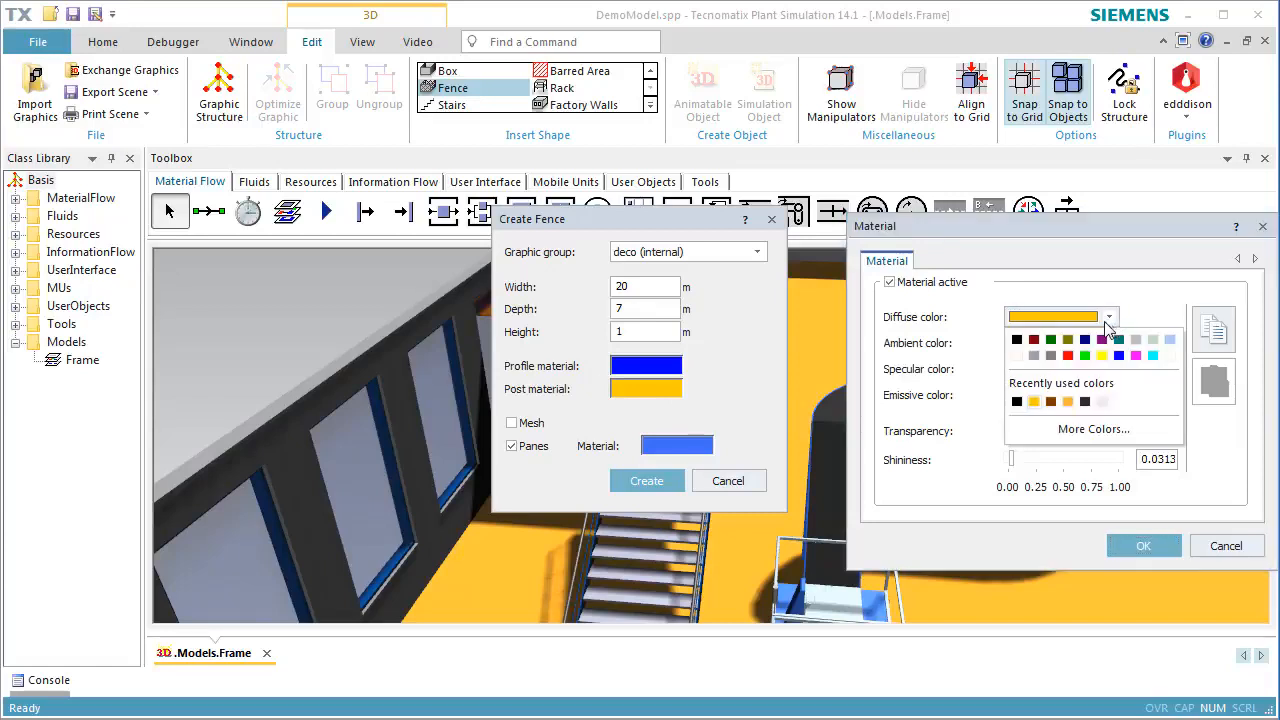
pyautogui.click(1119, 355)
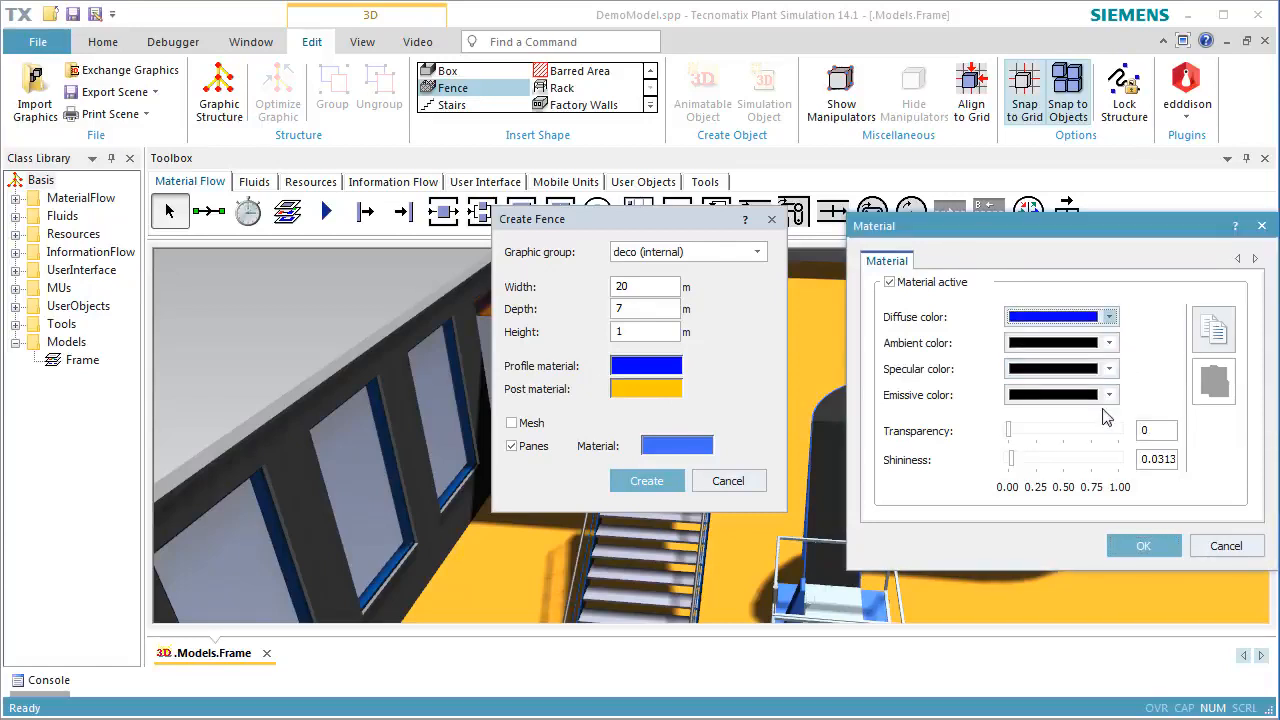
pyautogui.click(1140, 546)
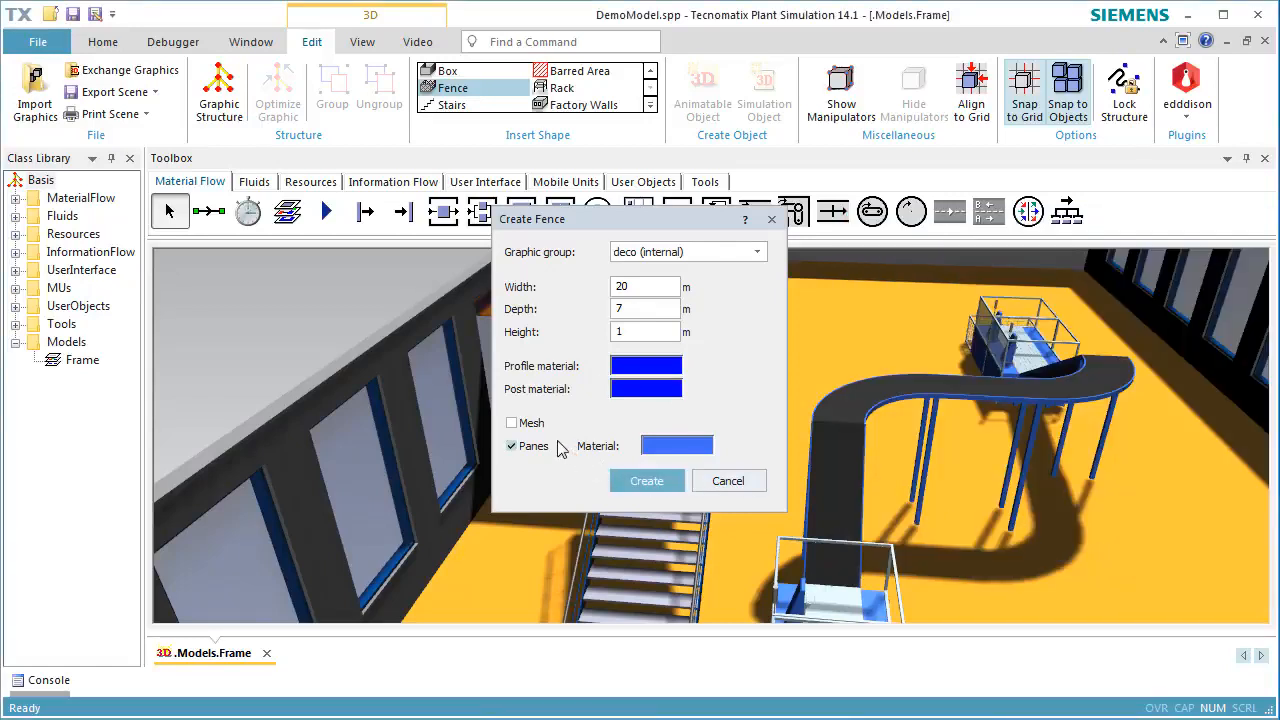
# Create the fence with mesh enabled and move it onto the raised brown plate
pyautogui.click(522, 423)
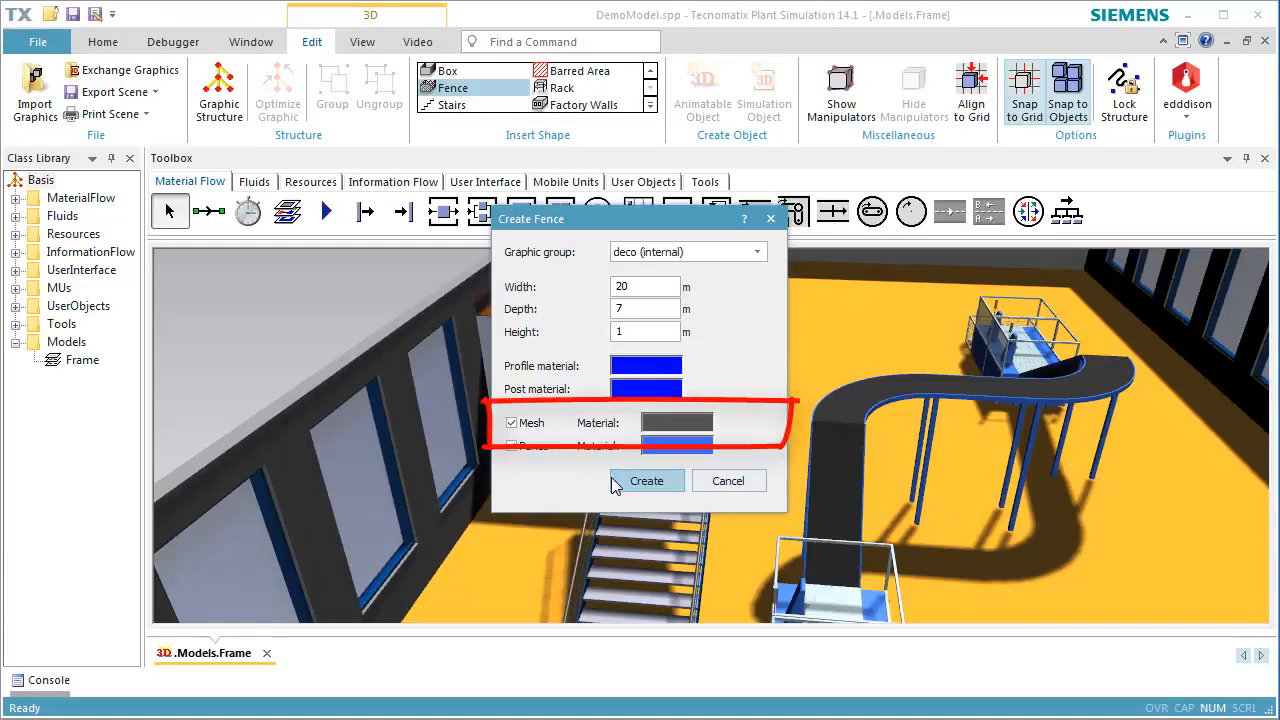
pyautogui.click(628, 483)
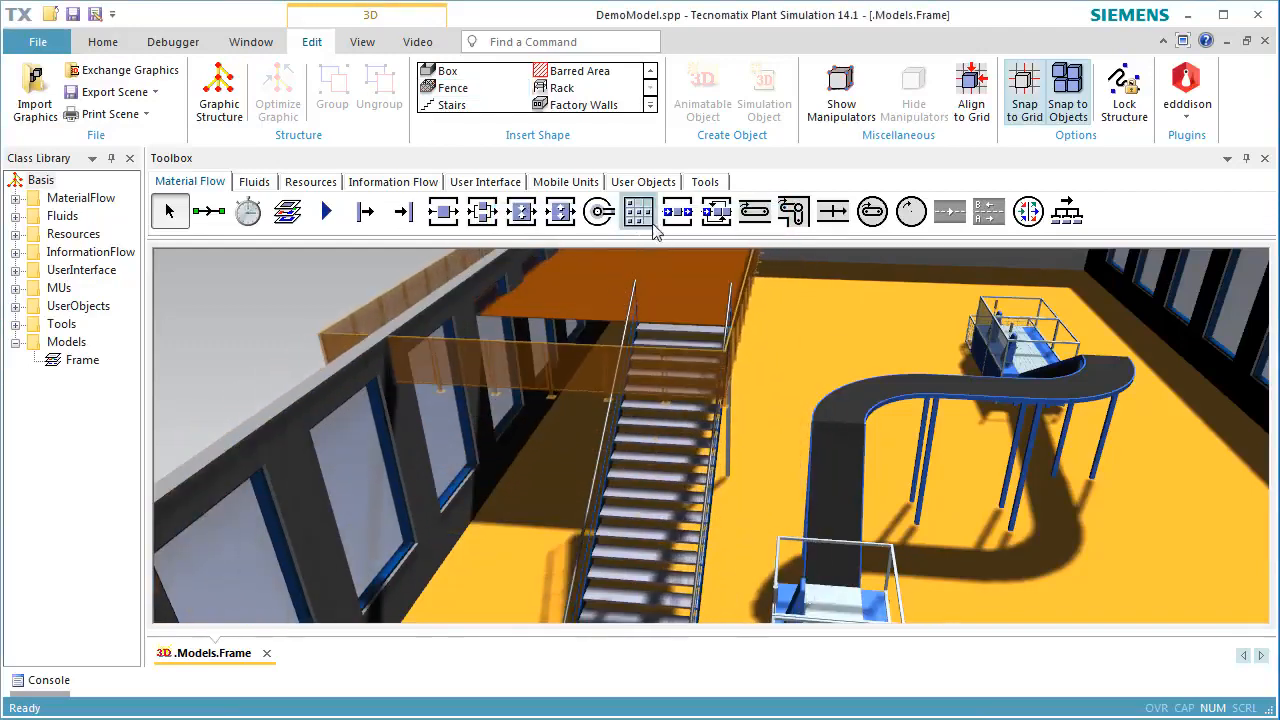
pyautogui.click(721, 266)
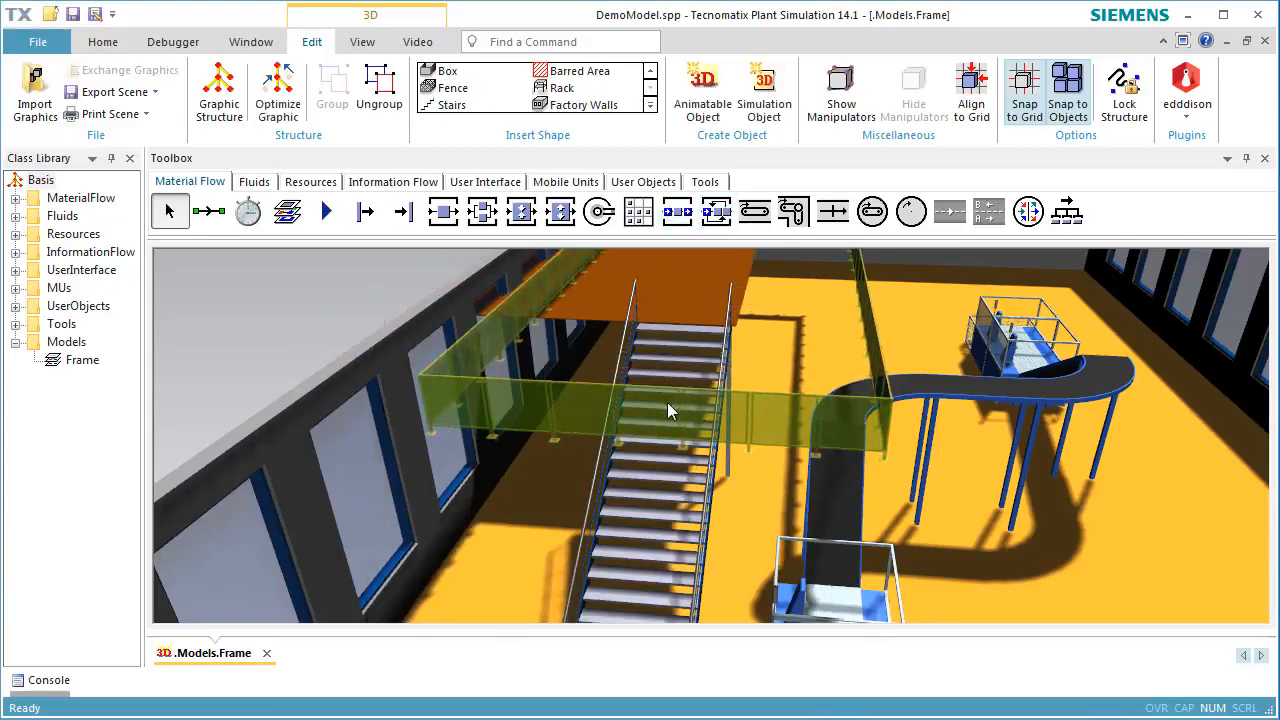
pyautogui.moveTo(667, 403); pyautogui.dragTo(588, 281)
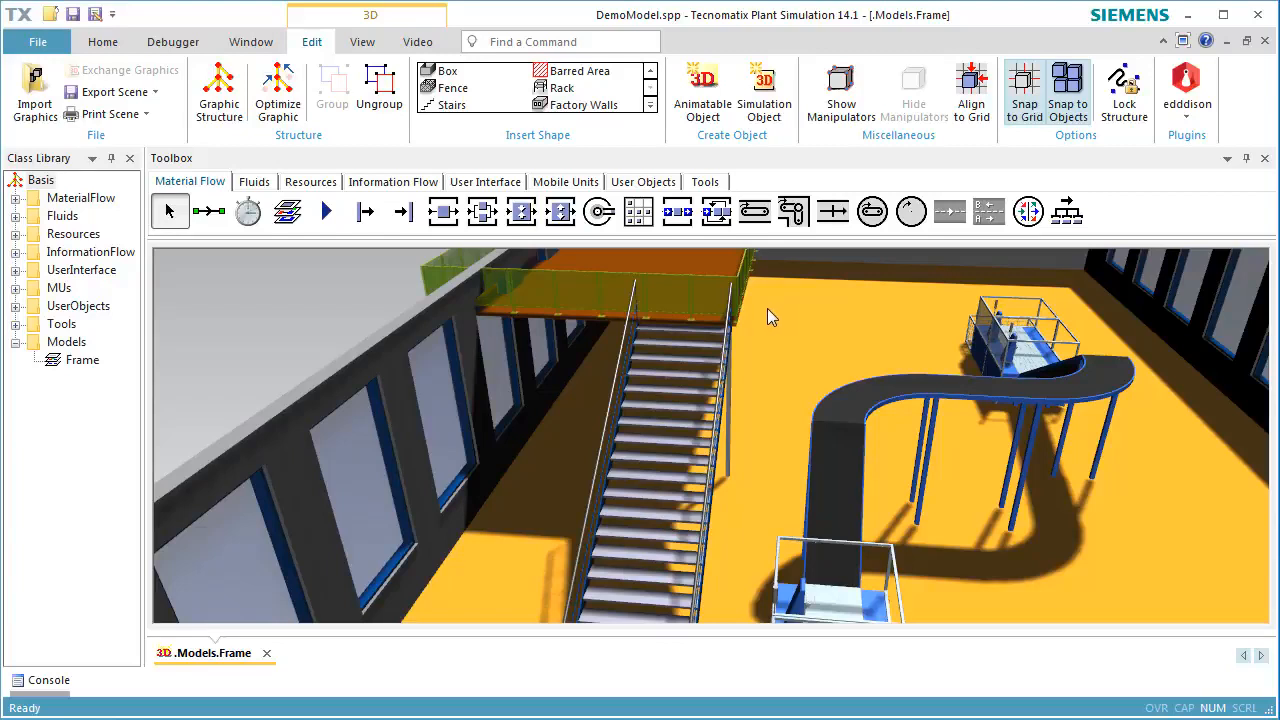
# Switch to the planning view and move the brown plate so that it lies inside the hall walls
pyautogui.click(362, 41)
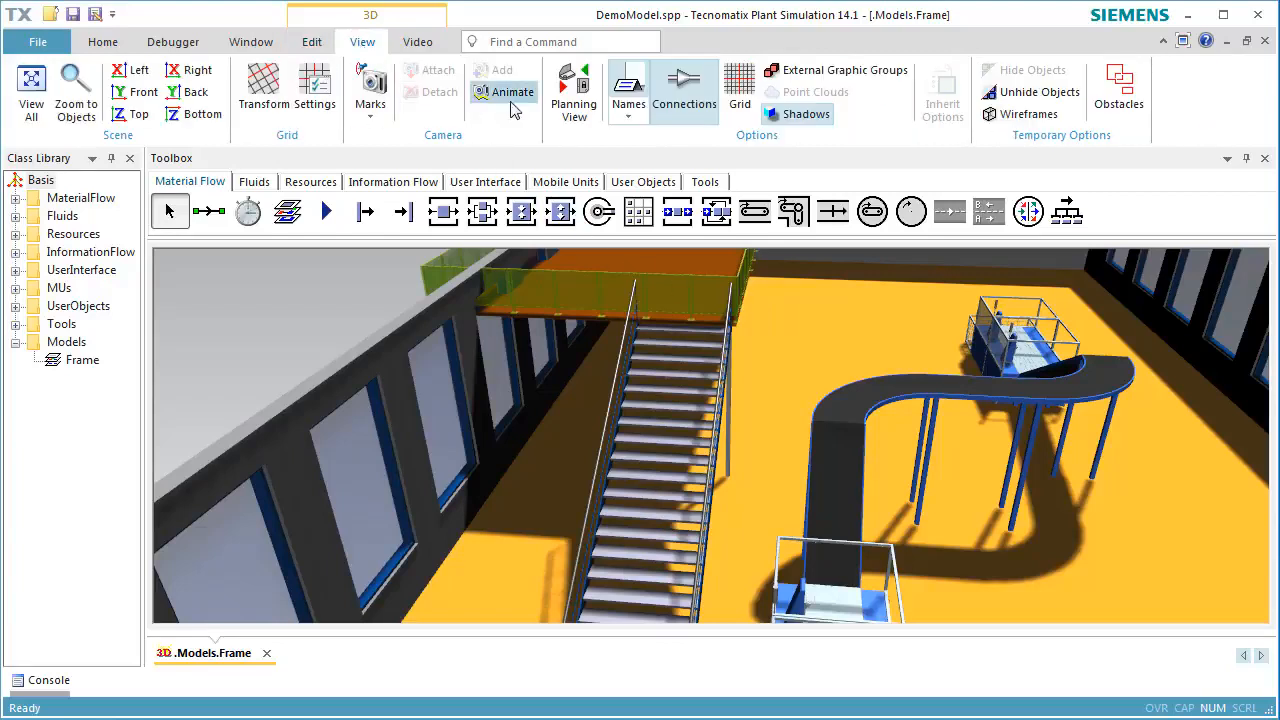
pyautogui.click(574, 92)
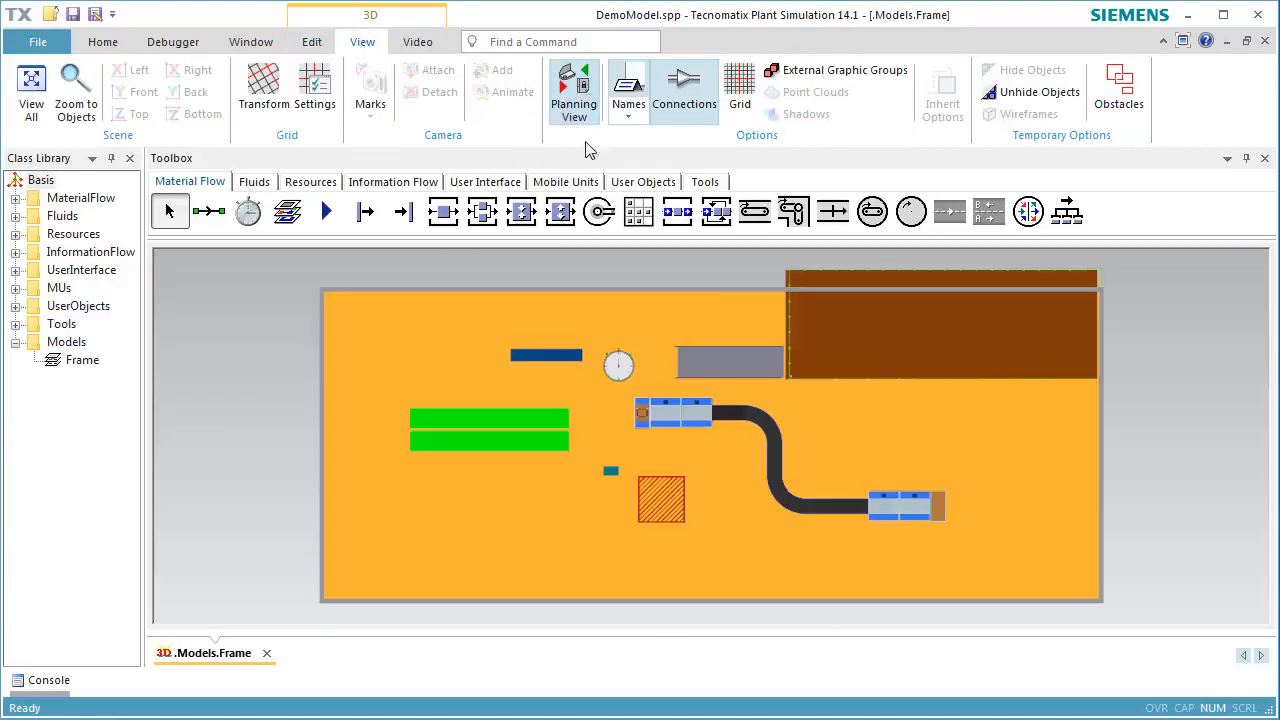
pyautogui.click(912, 344)
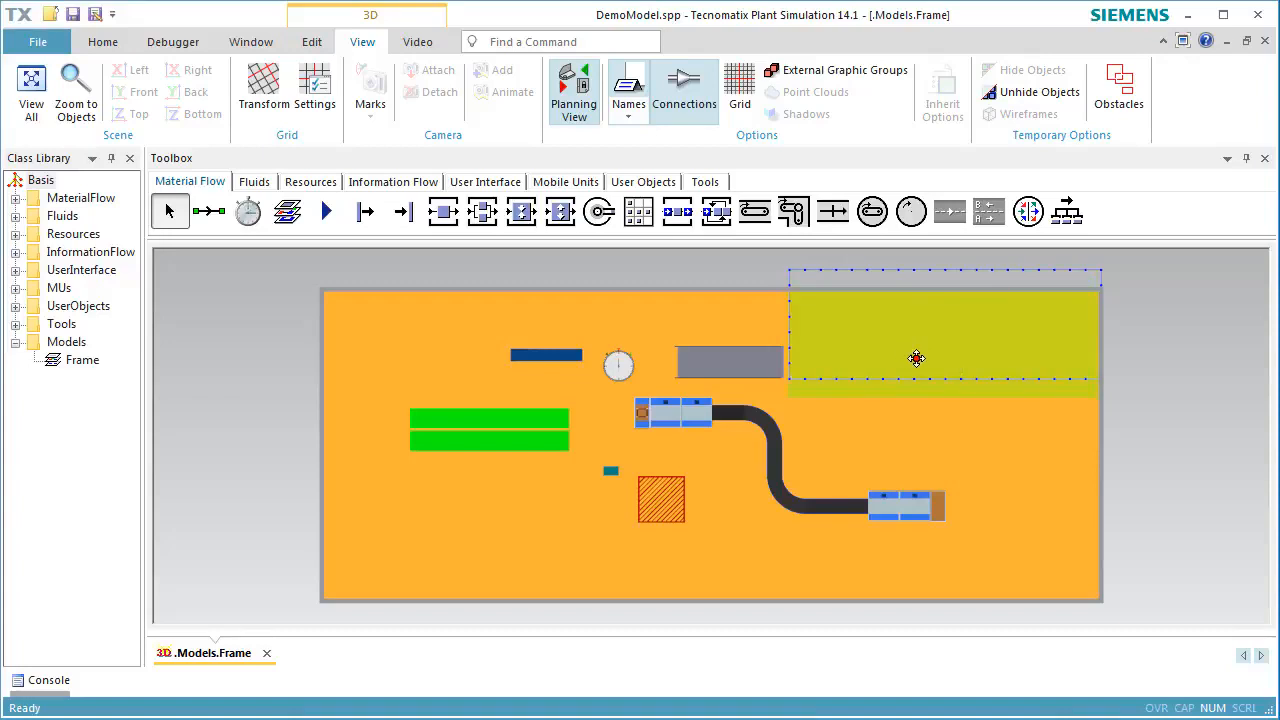
# Move the fence in the planning view so that its outline lines up with the edges of the brown plate
pyautogui.click(911, 278)
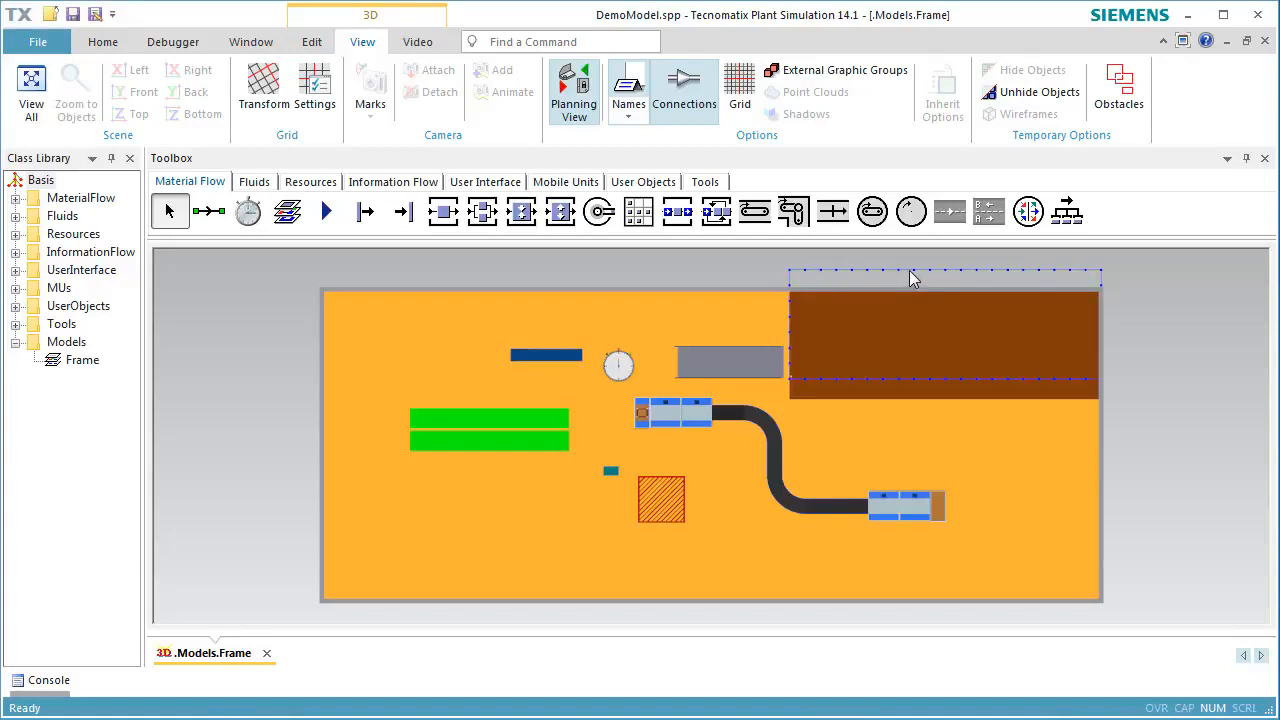
pyautogui.scroll(2, 911, 278)
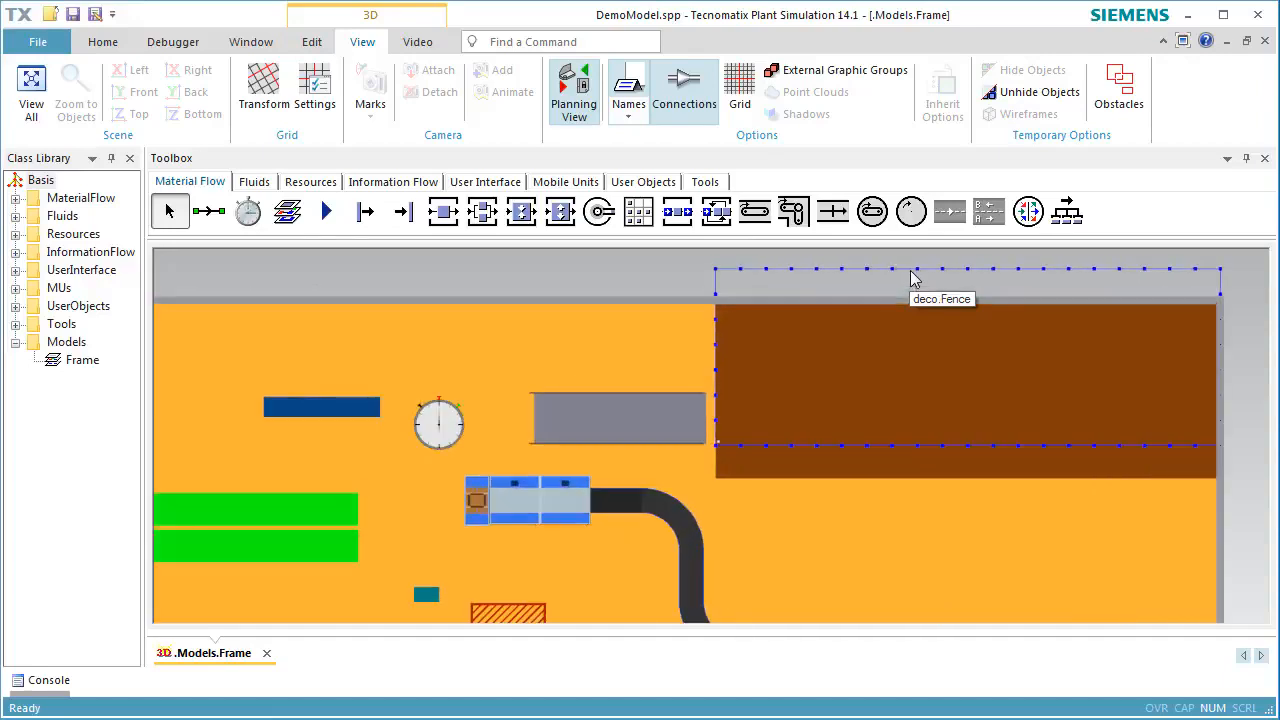
pyautogui.scroll(1, 911, 278)
pyautogui.click(911, 291)
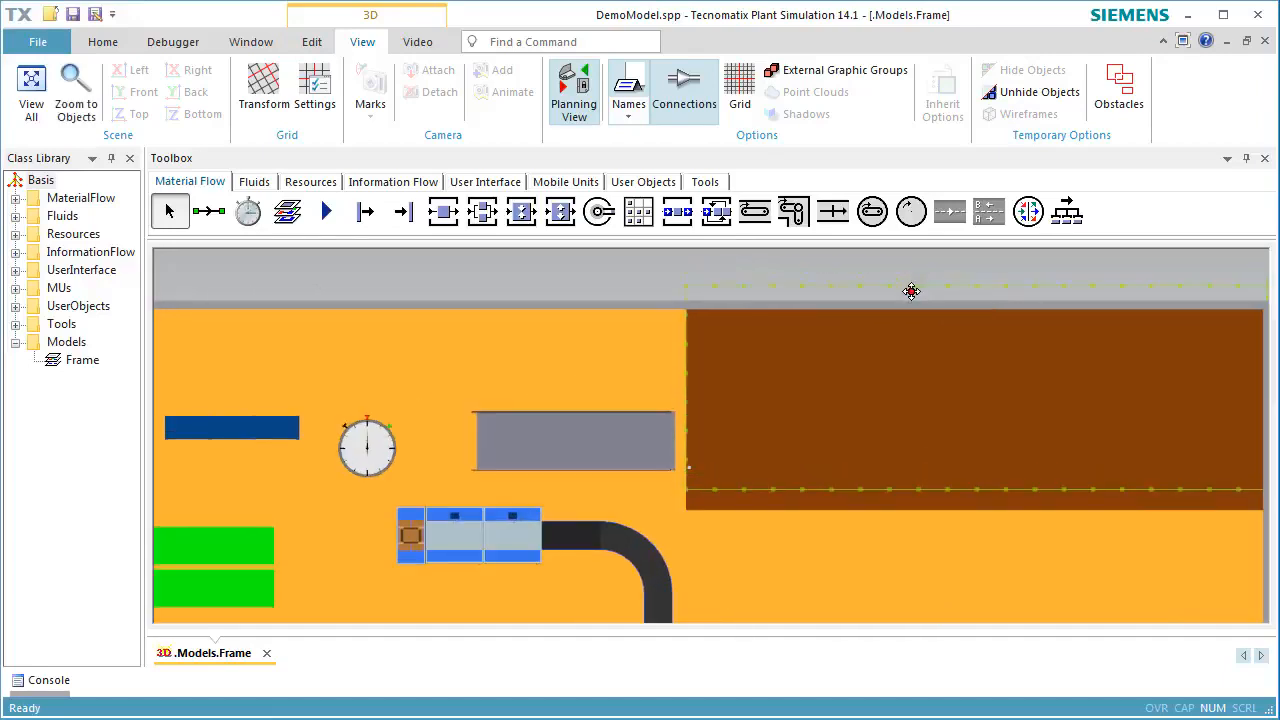
pyautogui.moveTo(911, 291); pyautogui.dragTo(912, 314)
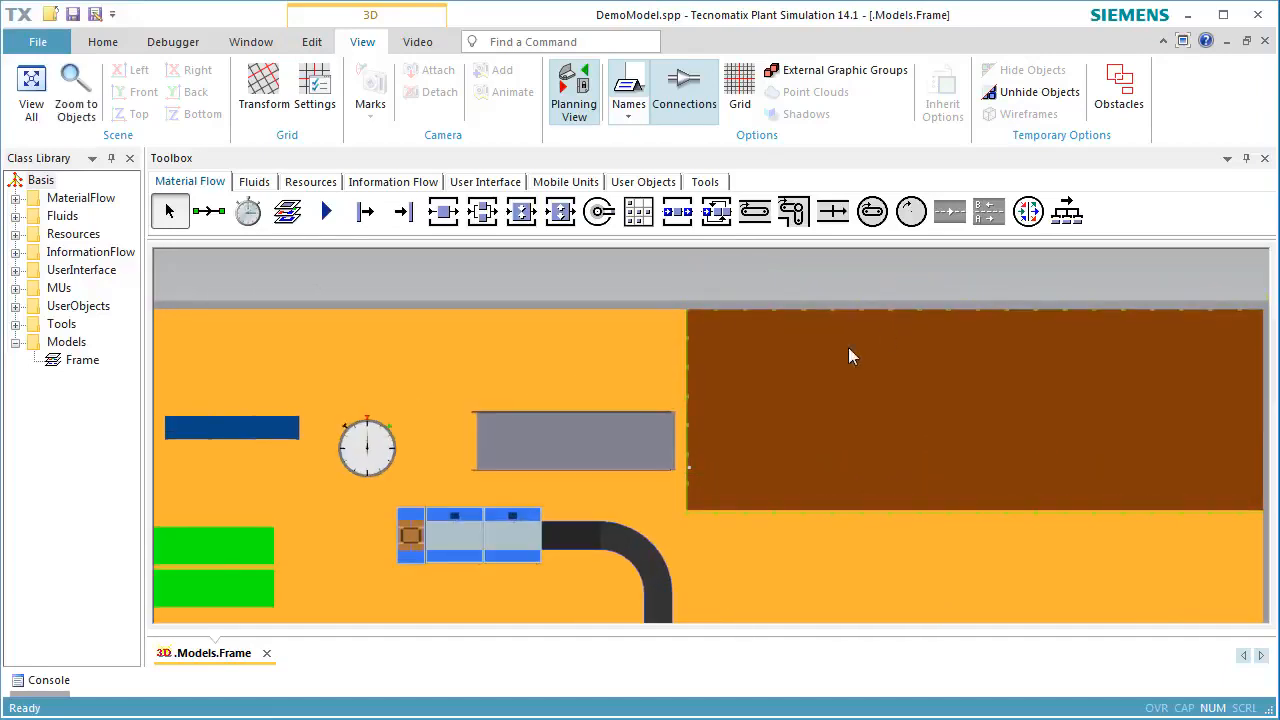
# Move the stairs against the short edge of the brown plate, level with its front corner, and leave the planning view
pyautogui.moveTo(608, 449); pyautogui.dragTo(625, 481)
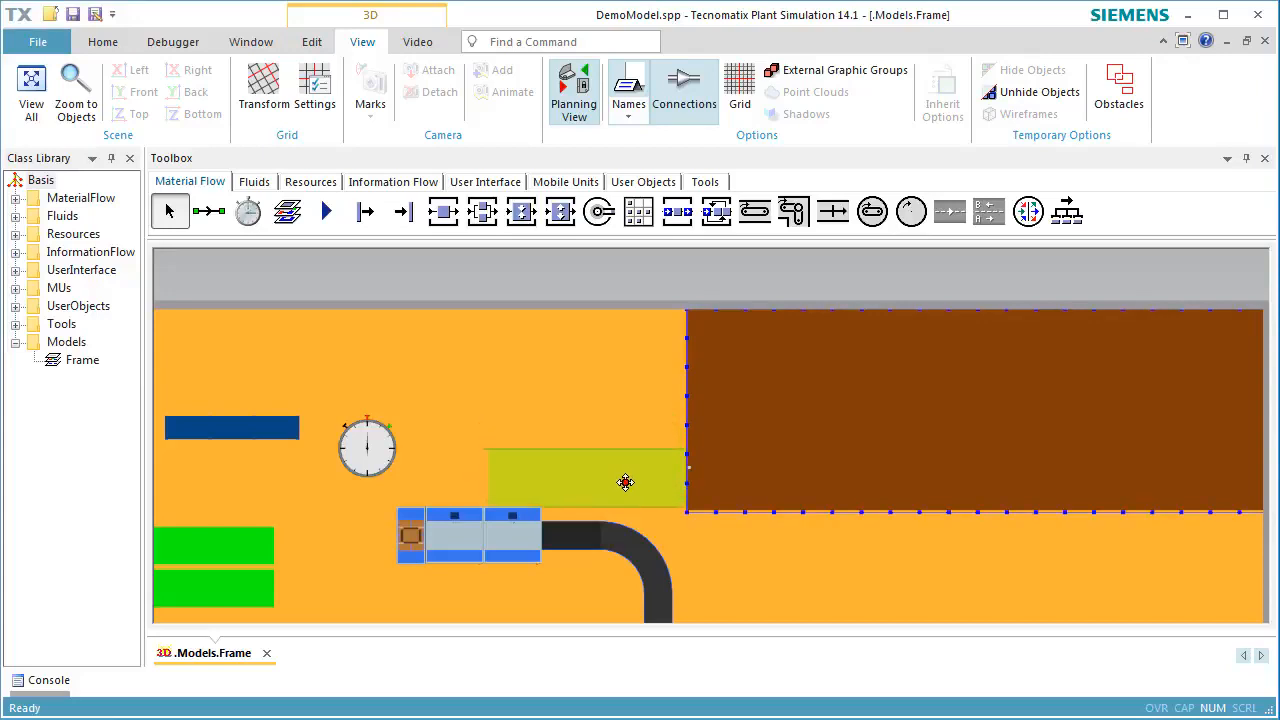
pyautogui.click(804, 455)
pyautogui.click(844, 570)
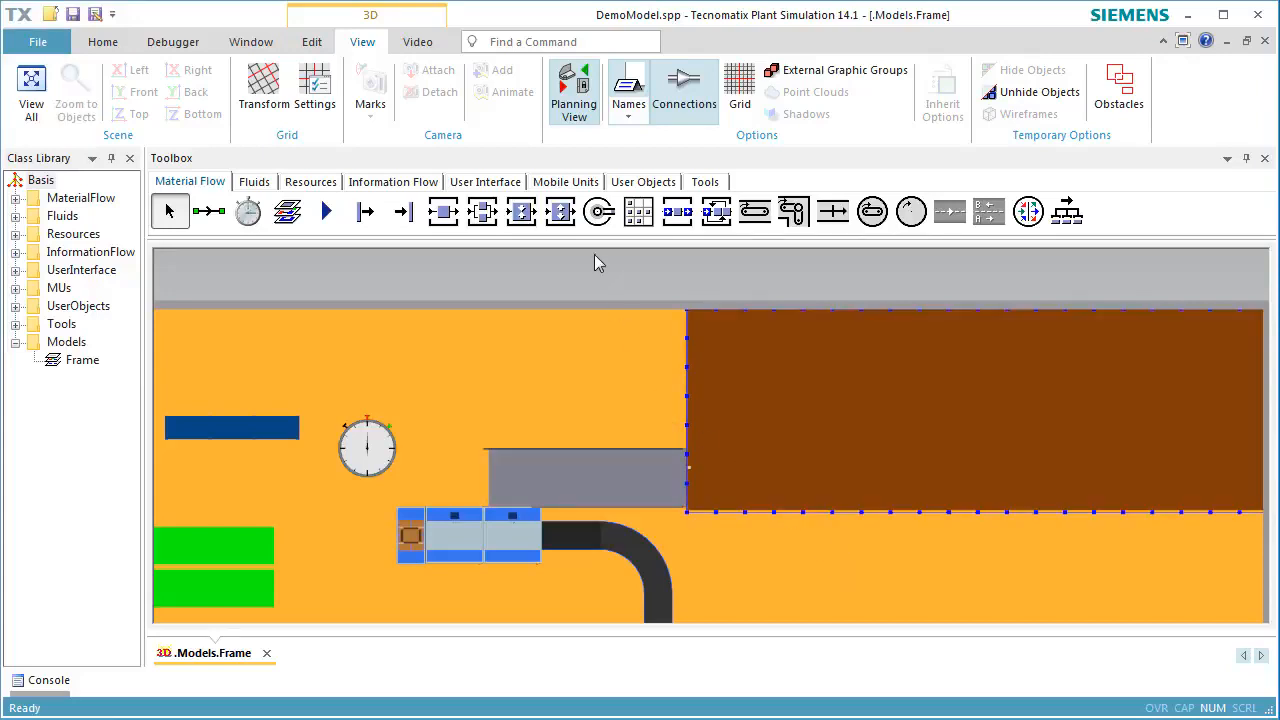
pyautogui.click(574, 100)
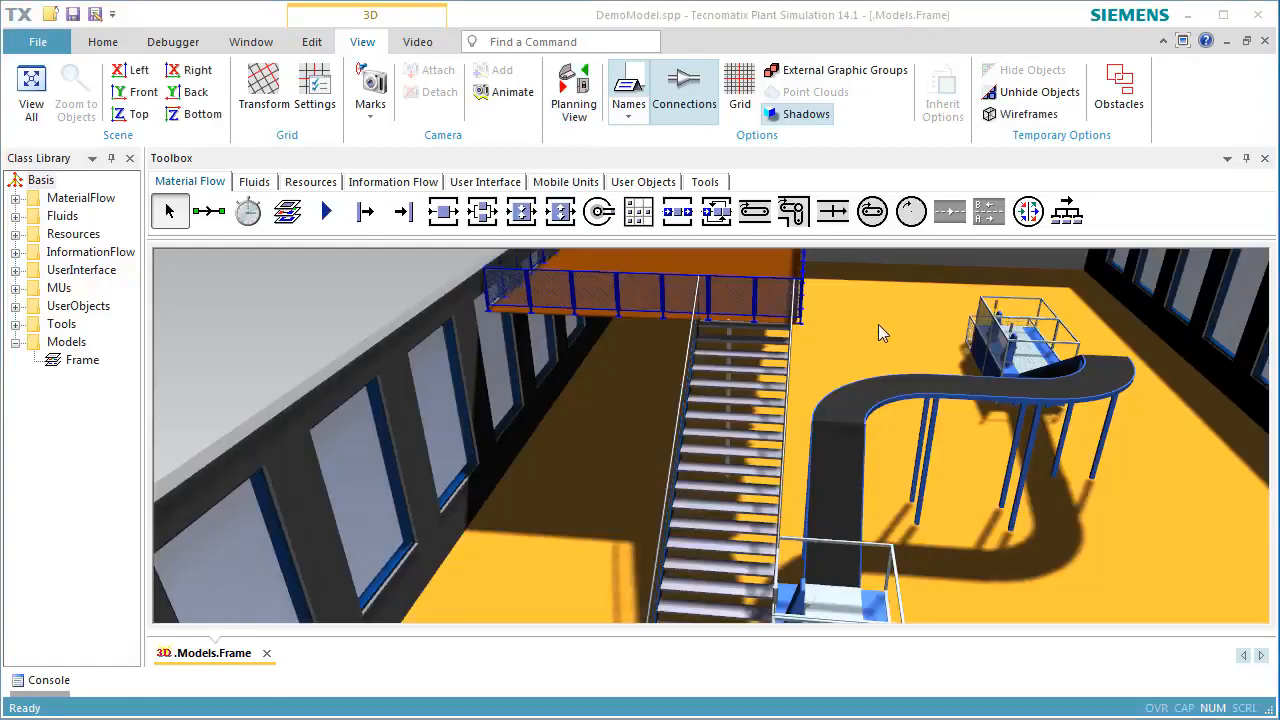
# Delete the fence side that runs along the long hall wall on the raised platform
pyautogui.click(574, 342)
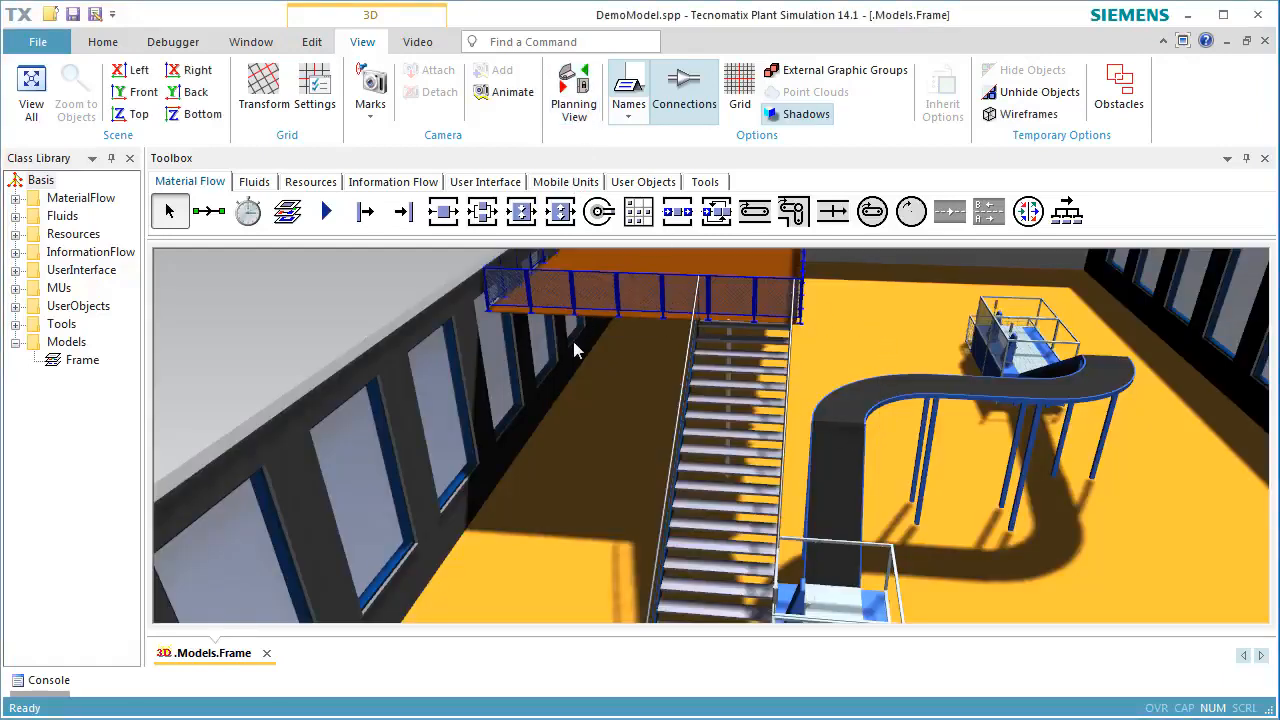
pyautogui.scroll(3, 549, 292)
pyautogui.moveTo(569, 393); pyautogui.dragTo(554, 562, button='right')
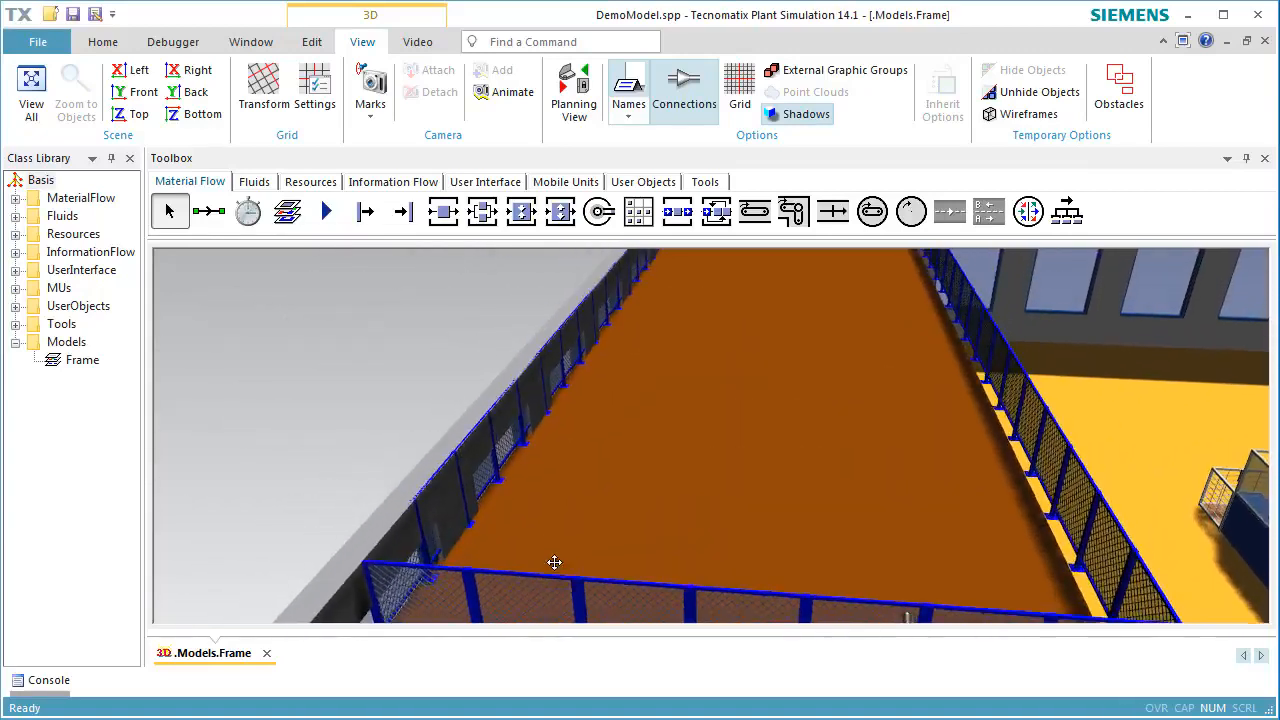
pyautogui.click(527, 438)
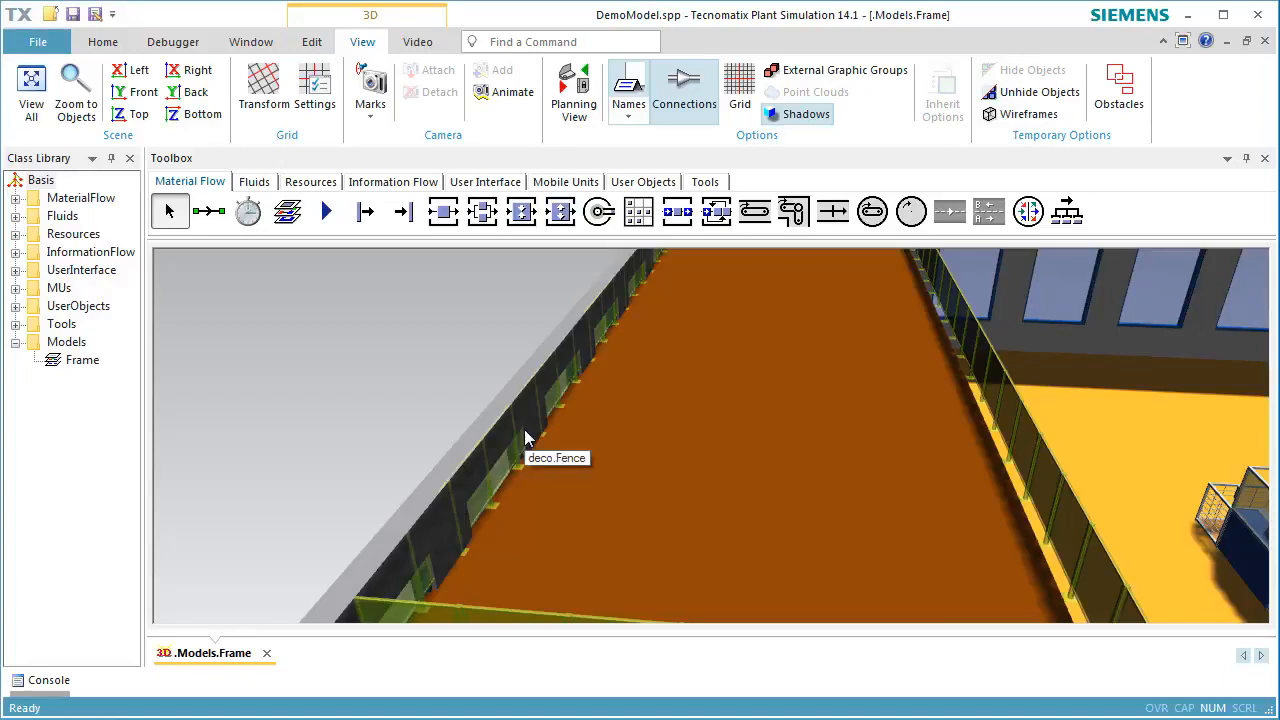
pyautogui.click(520, 443)
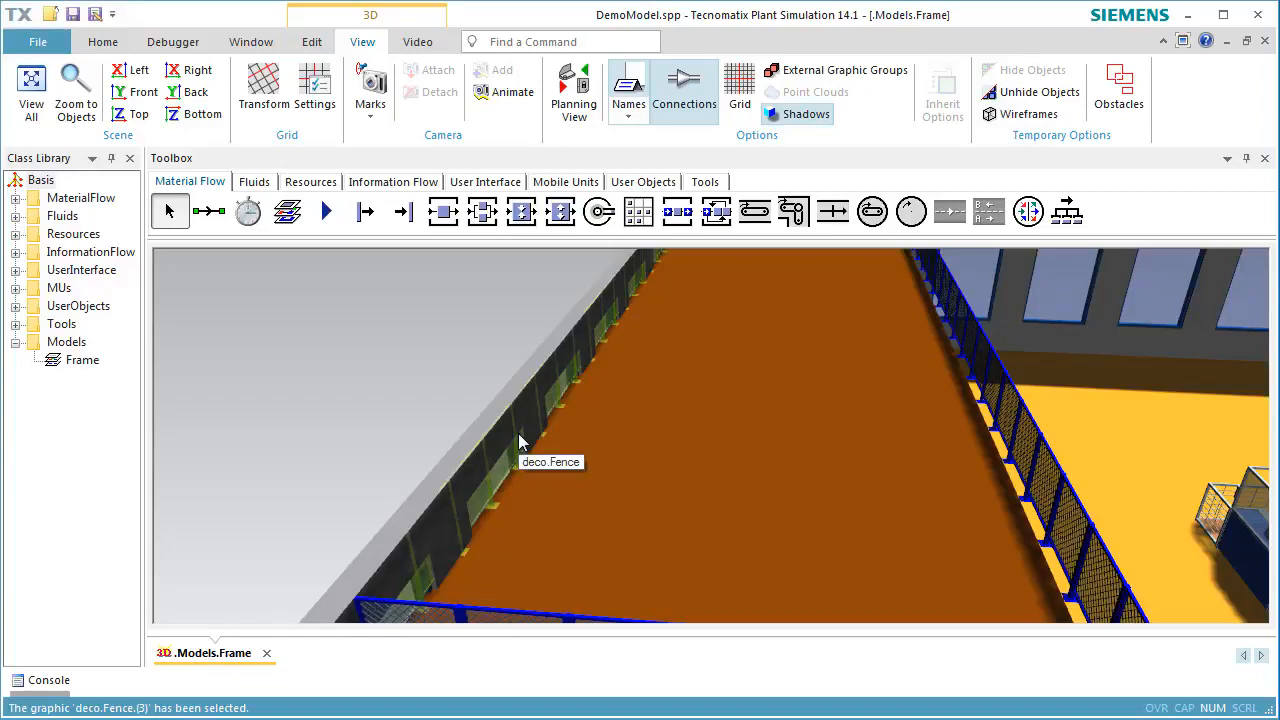
pyautogui.press('Delete')
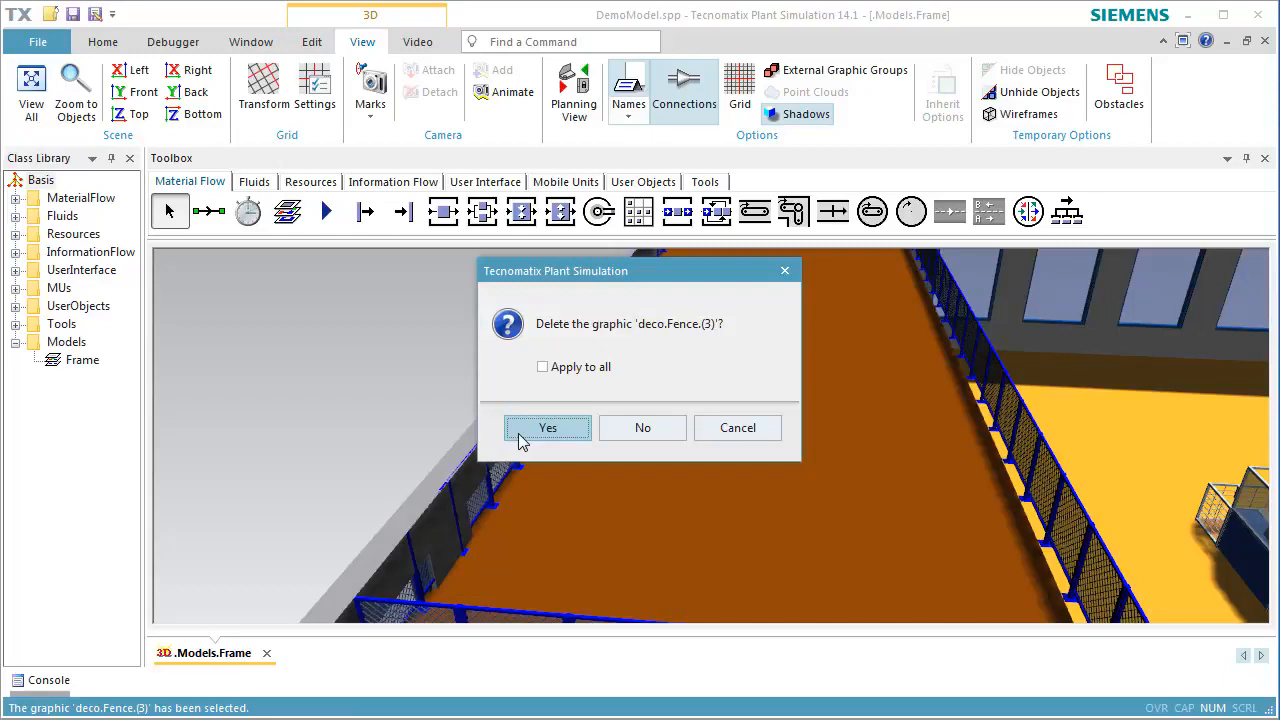
pyautogui.click(519, 442)
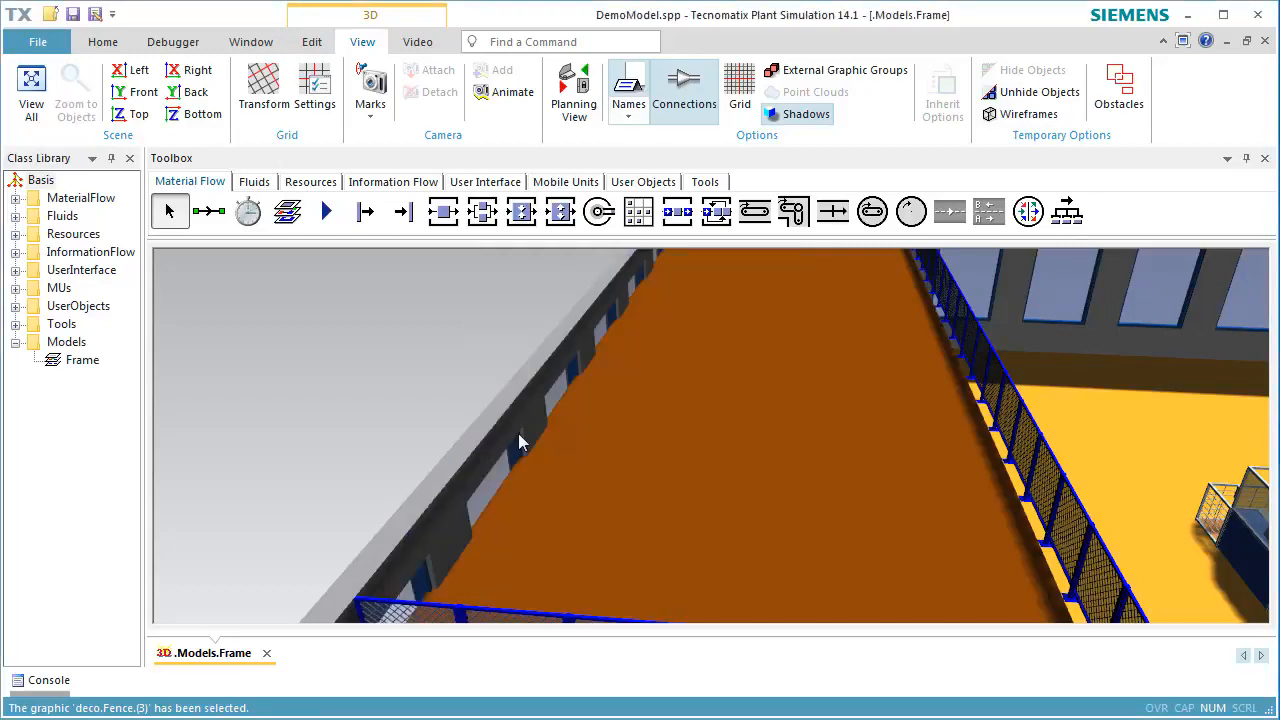
# Delete the fence side that runs along the short hall wall at the far end of the platform
pyautogui.moveTo(738, 326); pyautogui.dragTo(708, 535, button='right')
pyautogui.scroll(3, 793, 341)
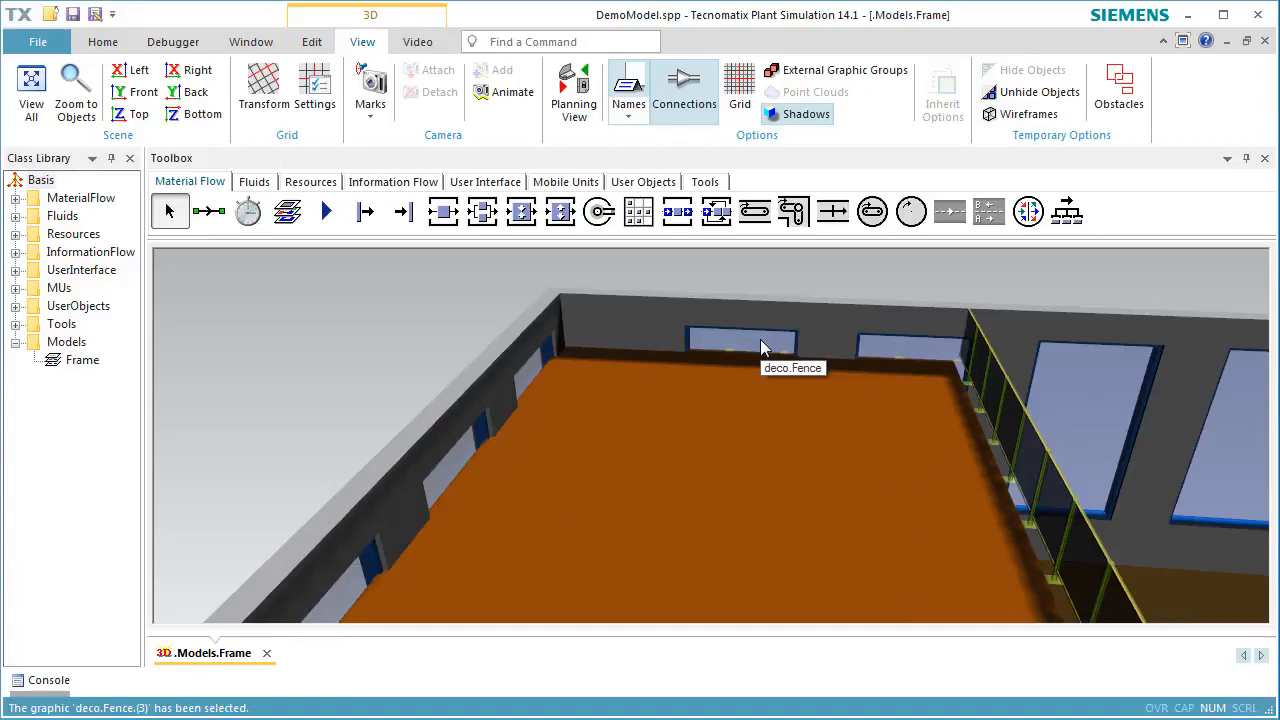
pyautogui.click(760, 347)
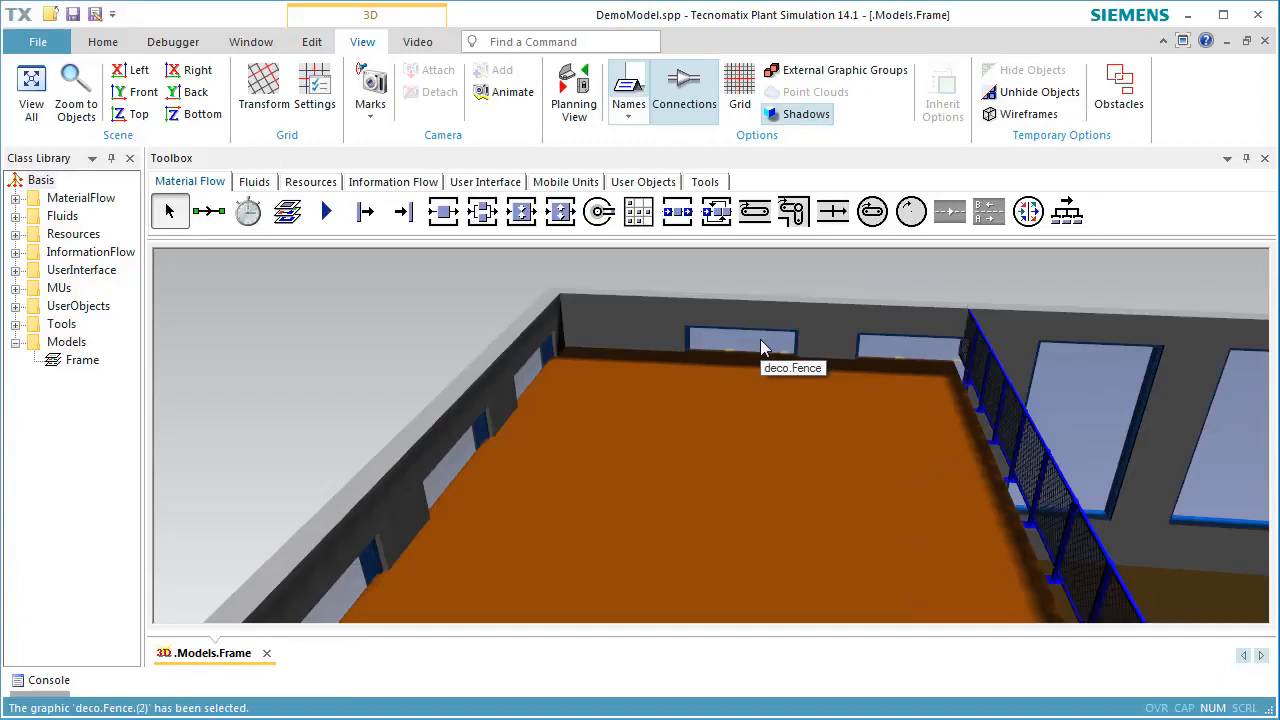
pyautogui.press('Delete')
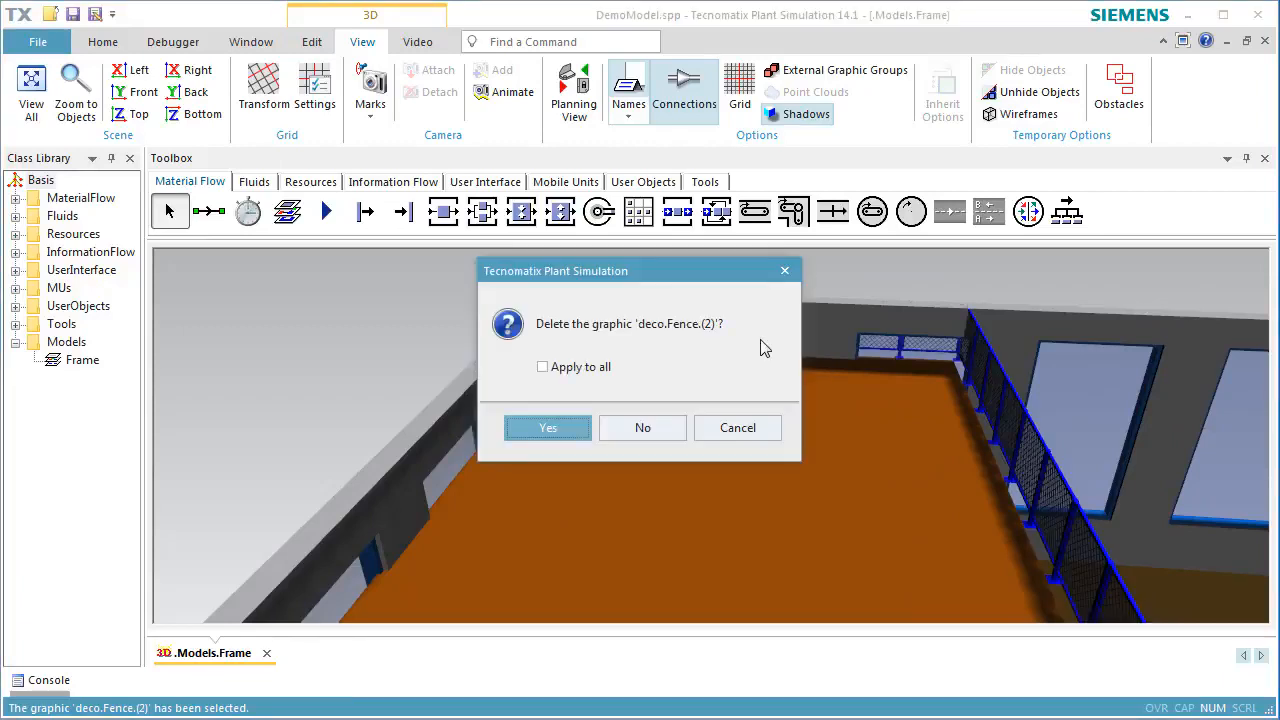
pyautogui.press('Return')
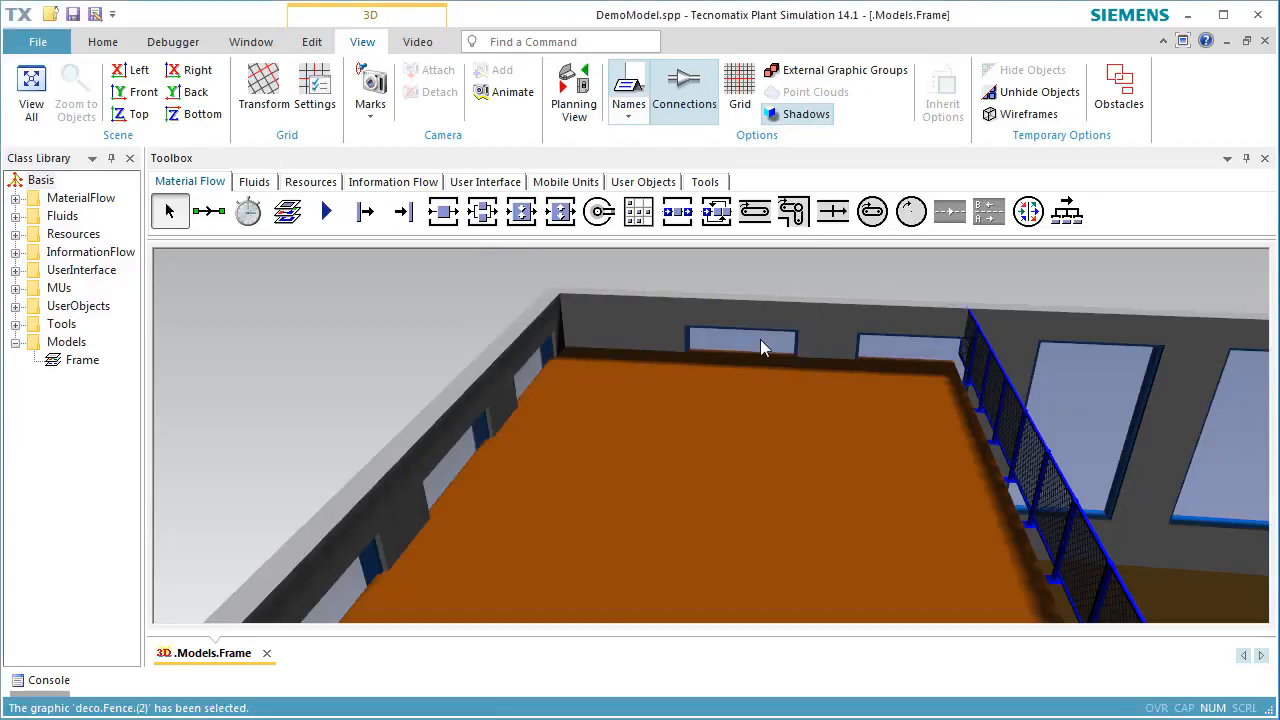
# Delete the single fence panel that blocks the middle of the stairs' upper end
pyautogui.scroll(-1, 790, 441)
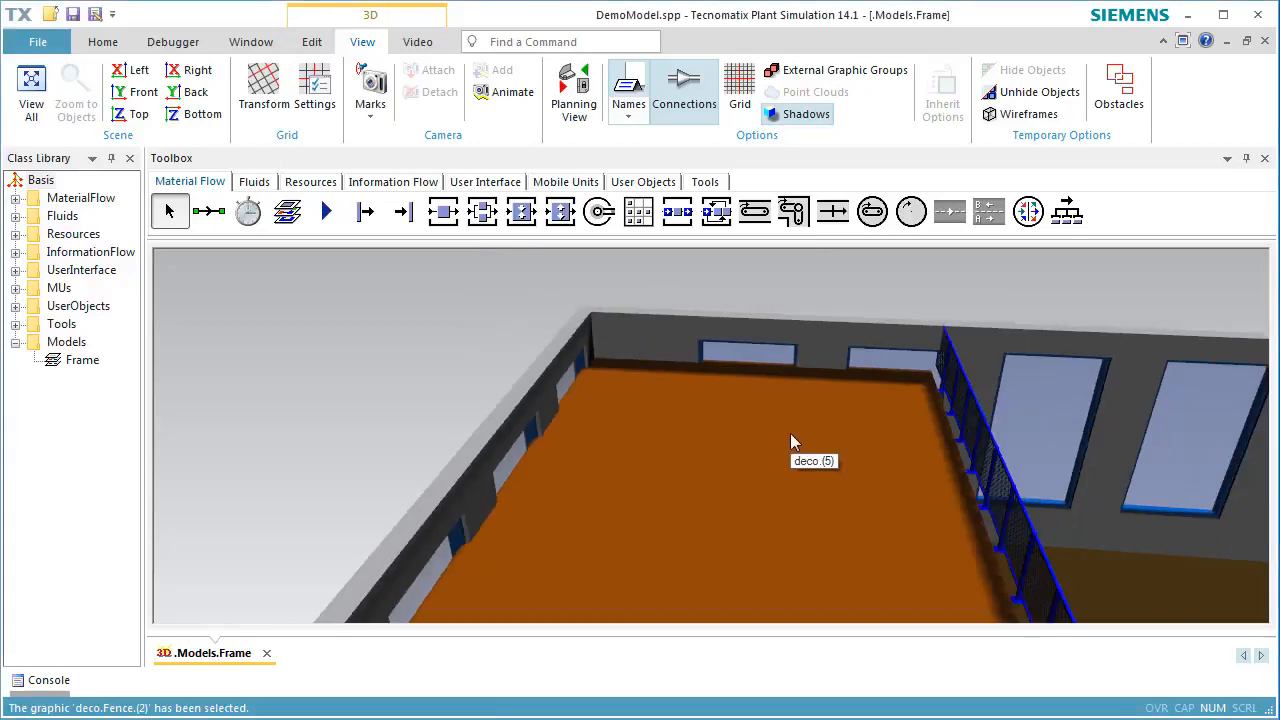
pyautogui.scroll(-3, 790, 434)
pyautogui.moveTo(790, 460); pyautogui.dragTo(695, 225, button='right')
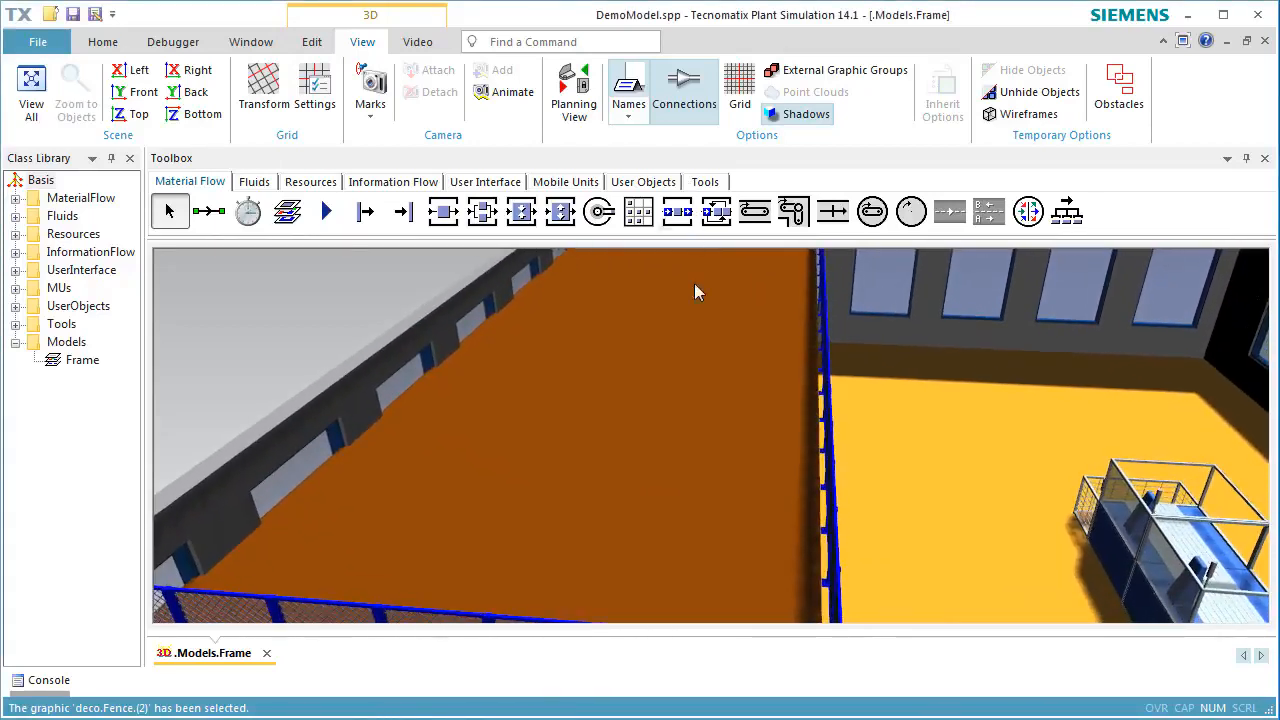
pyautogui.moveTo(691, 520); pyautogui.dragTo(704, 300, button='right')
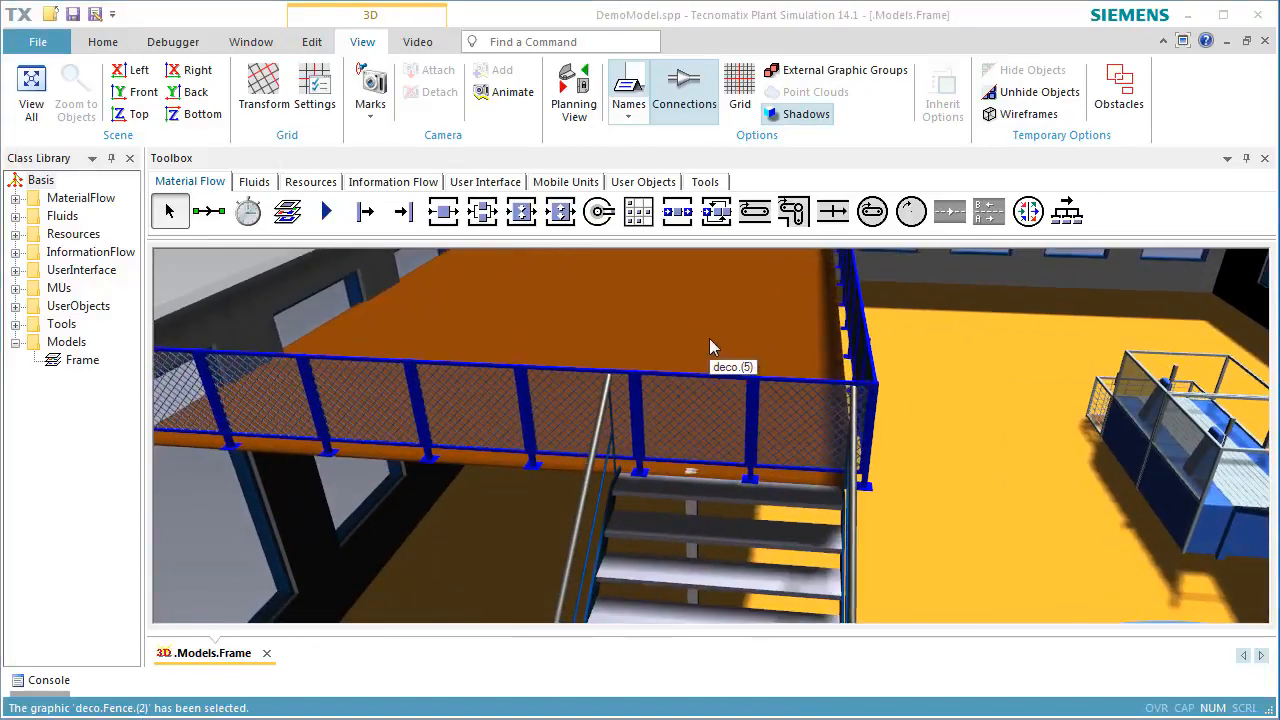
pyautogui.click(725, 417)
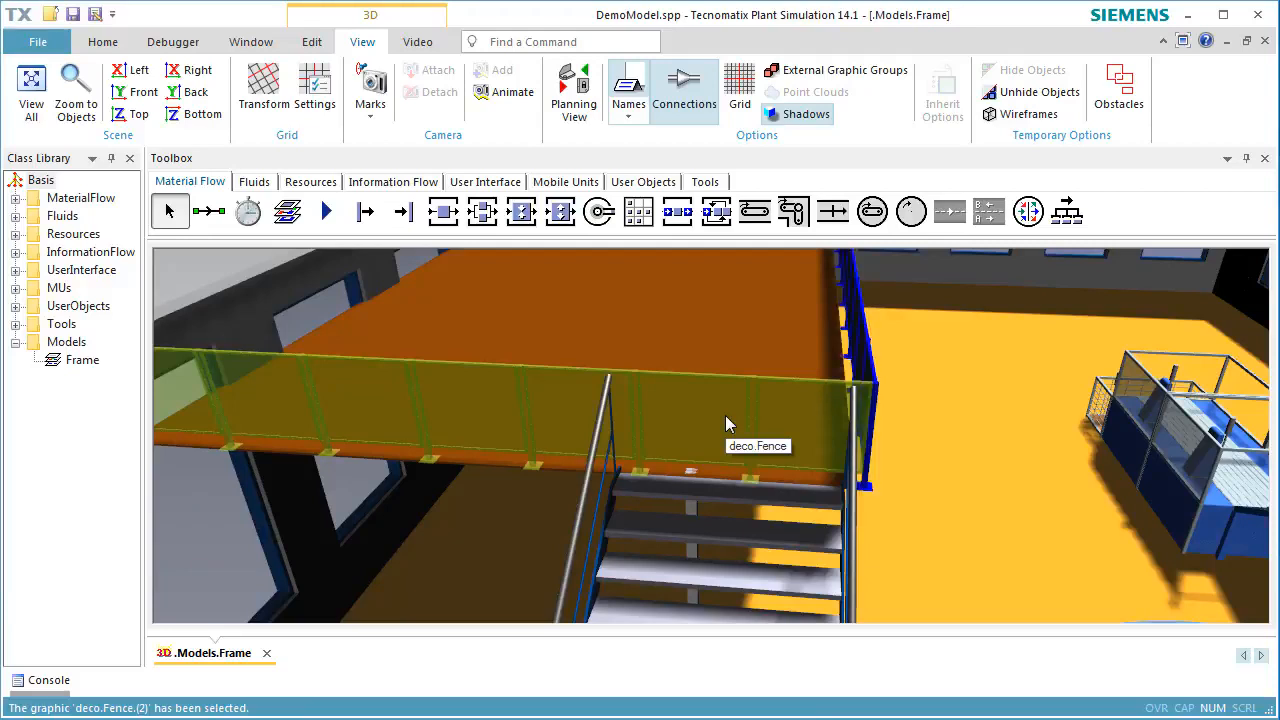
pyautogui.click(725, 417)
pyautogui.press('Delete')
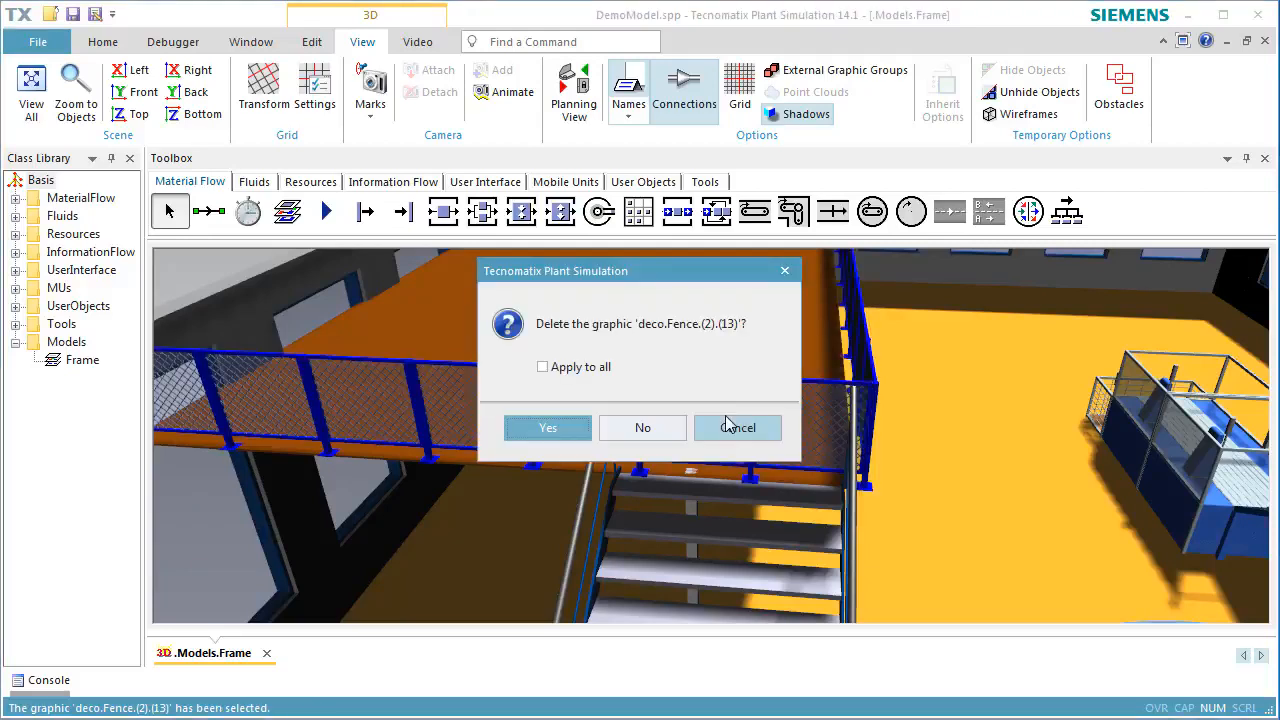
pyautogui.press('Return')
# Delete the corner fence panel at the head of the stairs and the free-standing post beside it
pyautogui.click(790, 430)
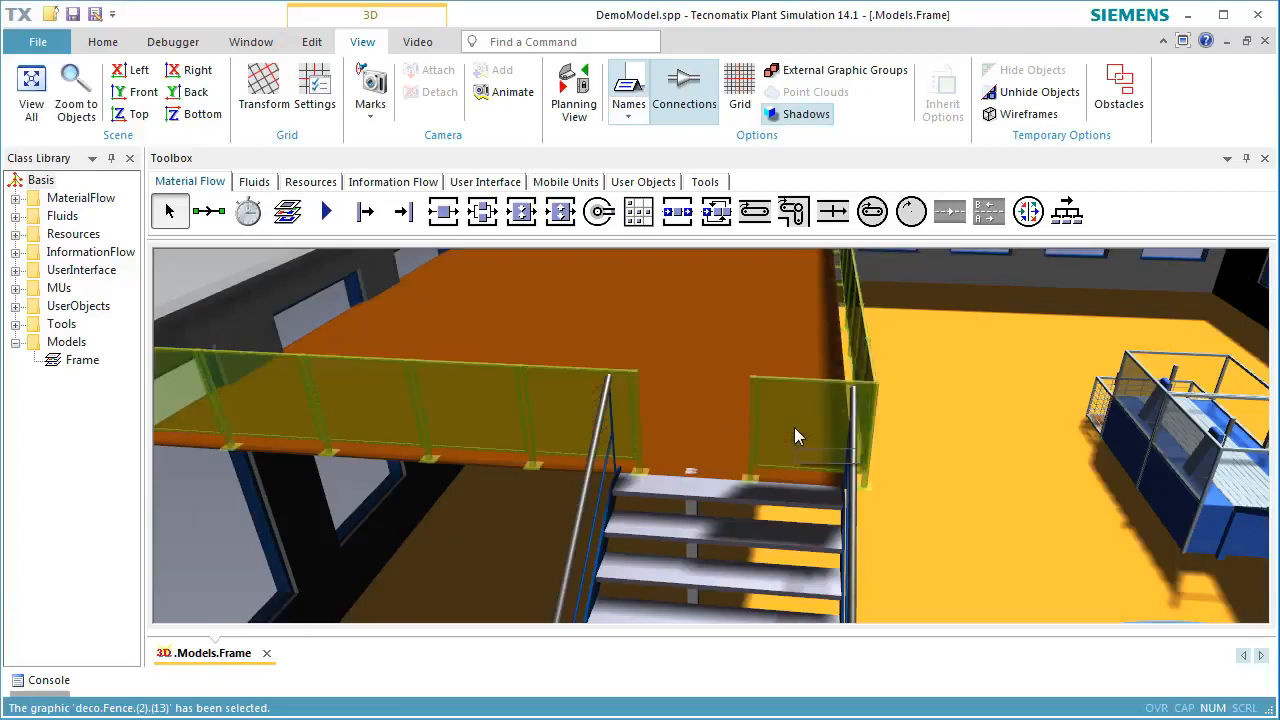
pyautogui.click(796, 430)
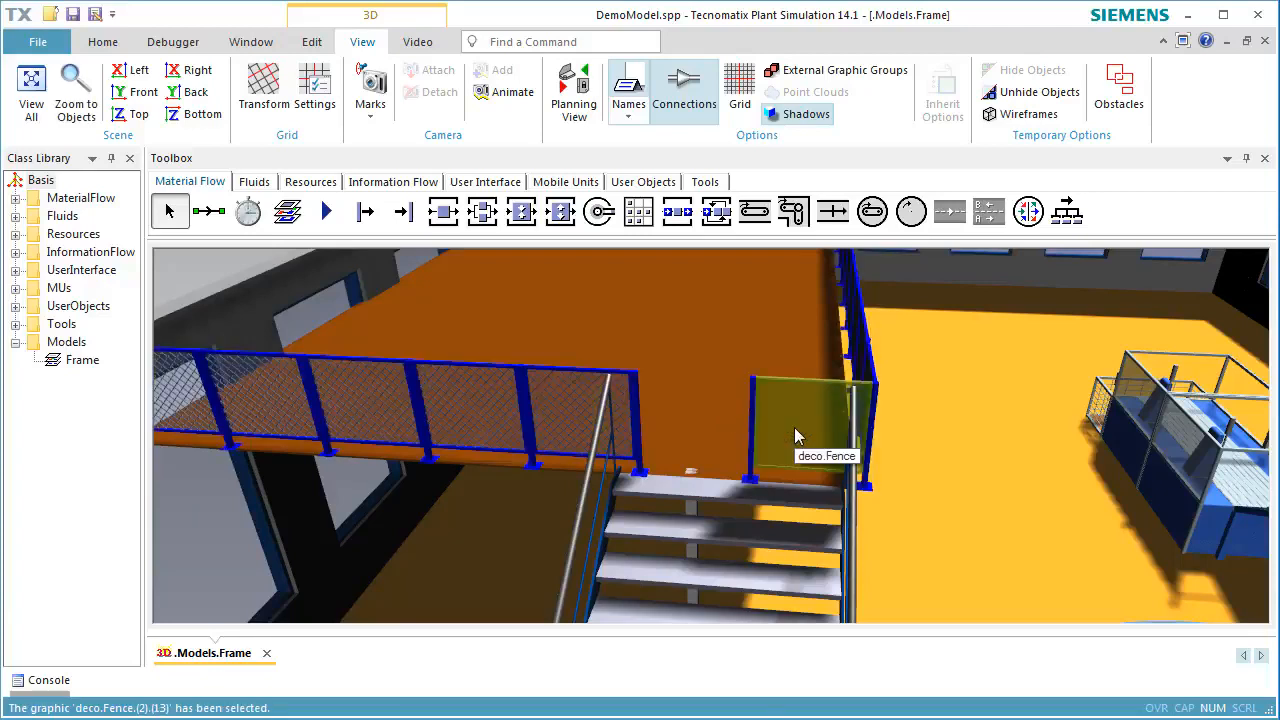
pyautogui.press('Delete')
pyautogui.press('Return')
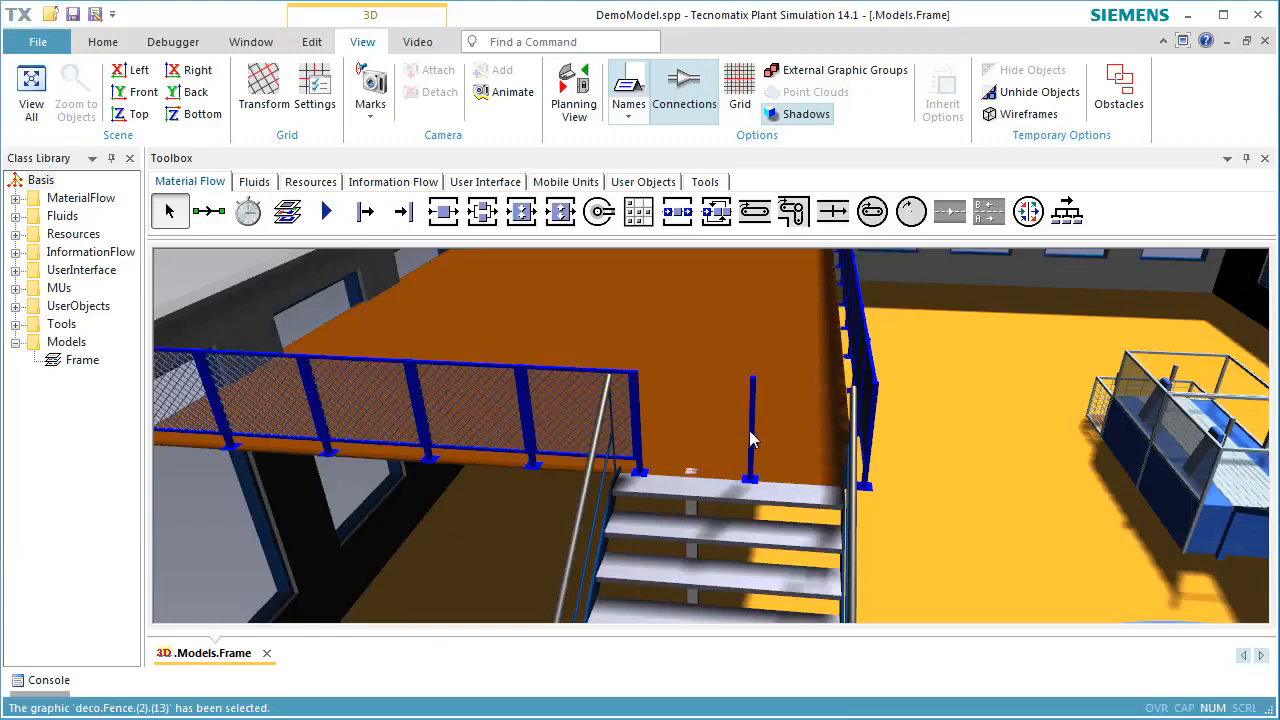
pyautogui.click(752, 440)
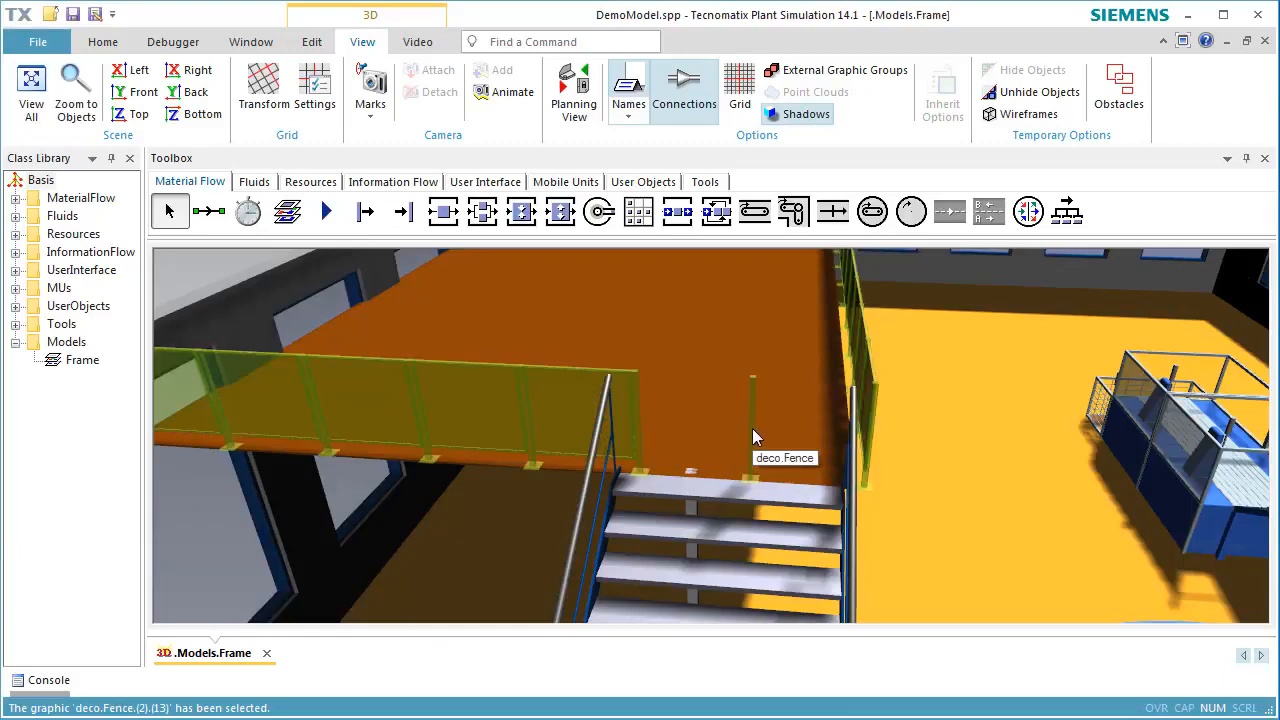
pyautogui.click(752, 428)
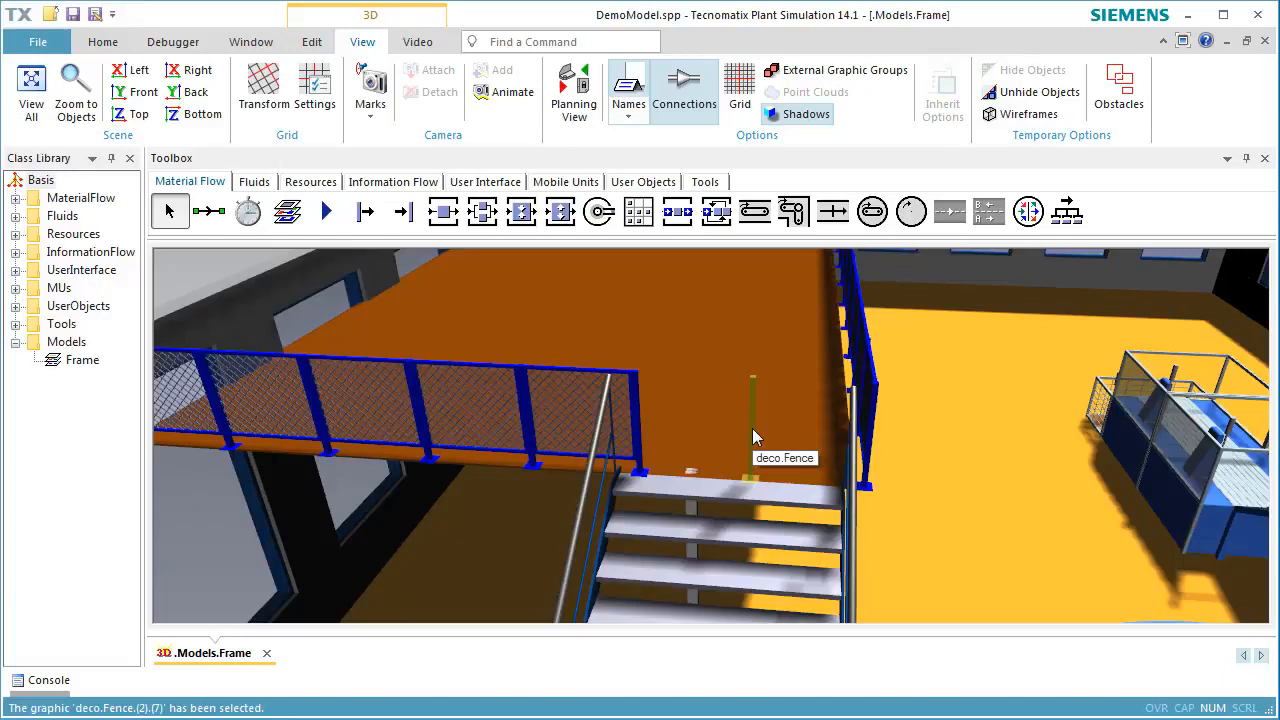
pyautogui.press('Delete')
pyautogui.press('Return')
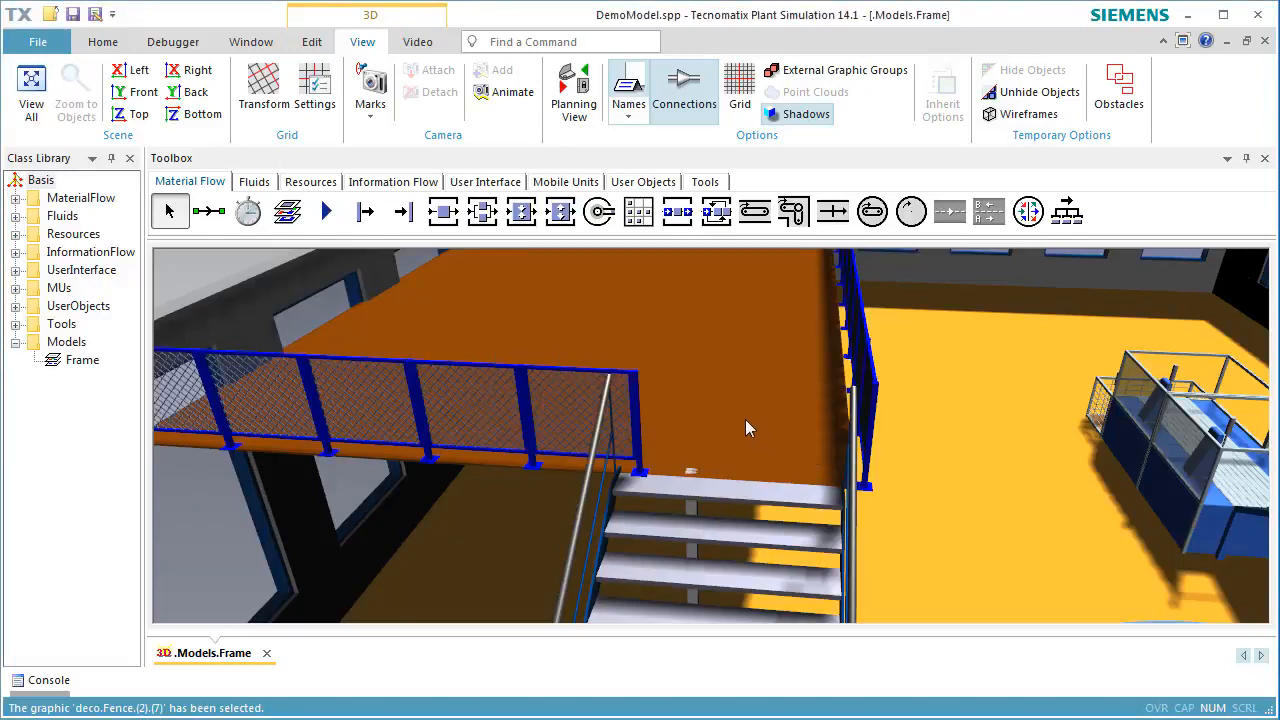
# Shift the stairs and the fence sideways so that the stair railings meet the fence posts at the opening
pyautogui.click(751, 490)
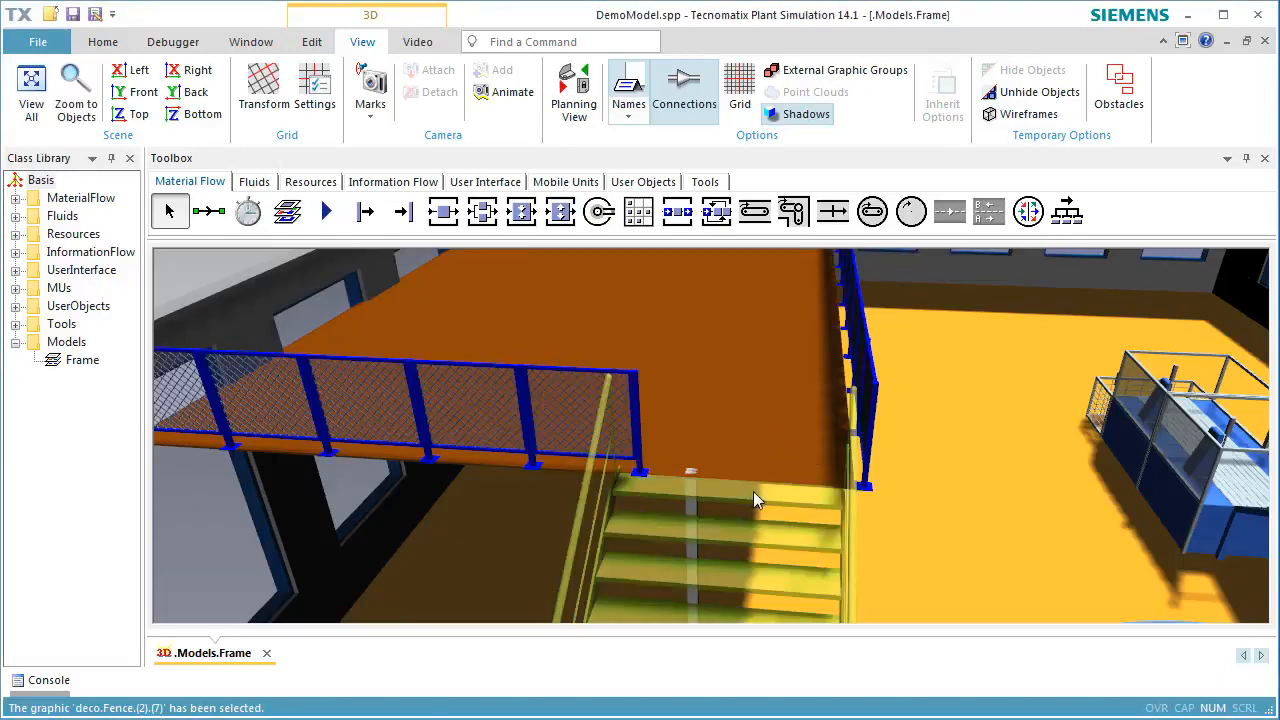
pyautogui.moveTo(753, 491); pyautogui.dragTo(777, 488)
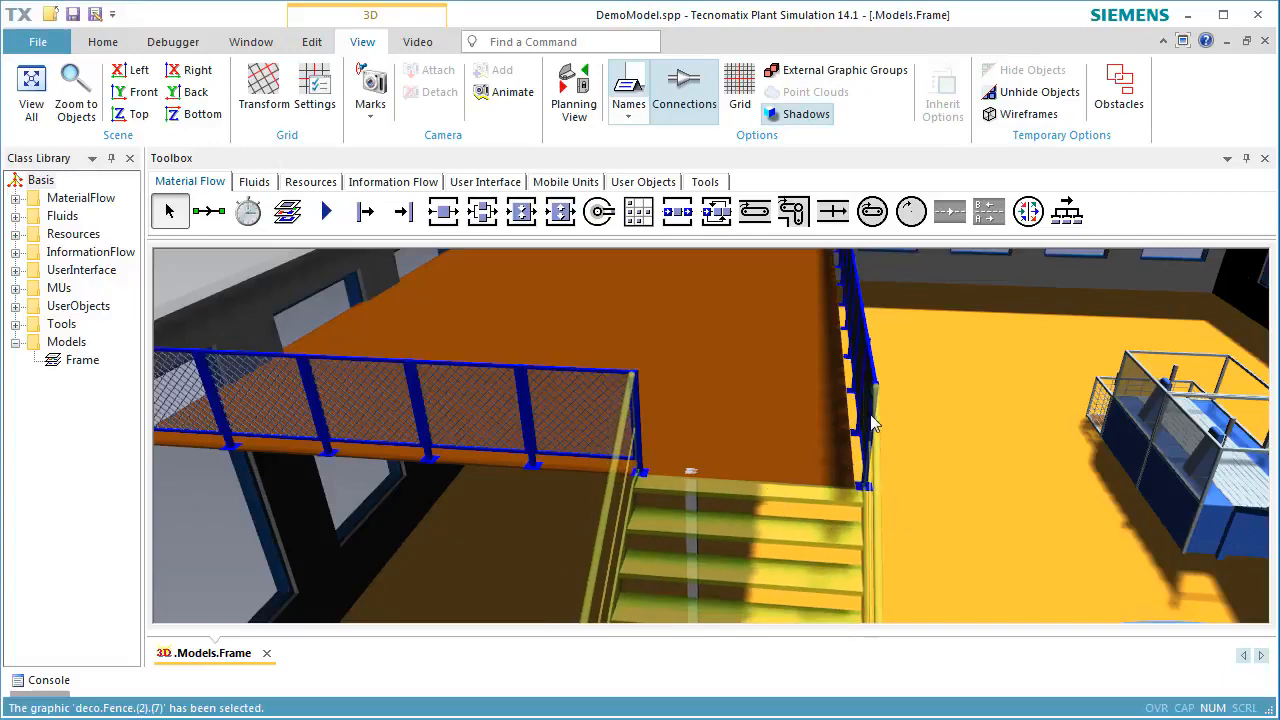
pyautogui.moveTo(868, 365); pyautogui.dragTo(857, 366)
pyautogui.click(977, 429)
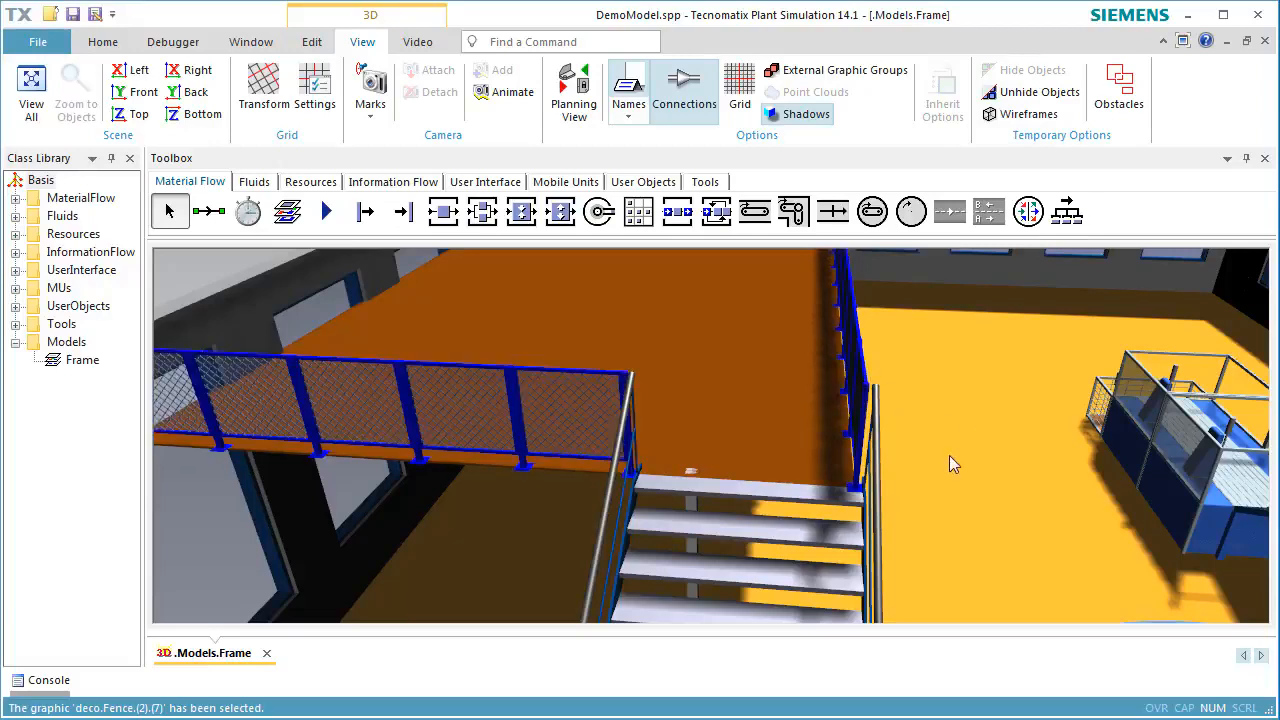
pyautogui.click(848, 572)
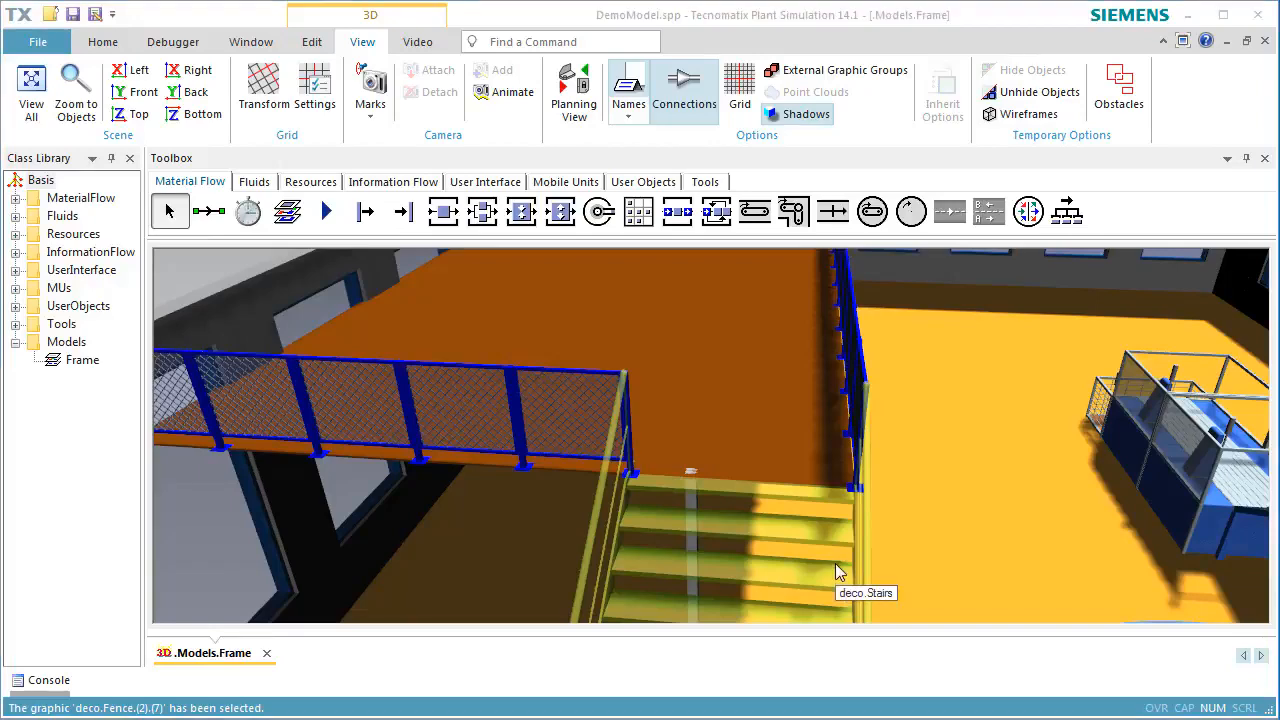
pyautogui.click(998, 591)
pyautogui.moveTo(998, 589); pyautogui.dragTo(872, 622, button='middle')
pyautogui.scroll(-6, 808, 600)
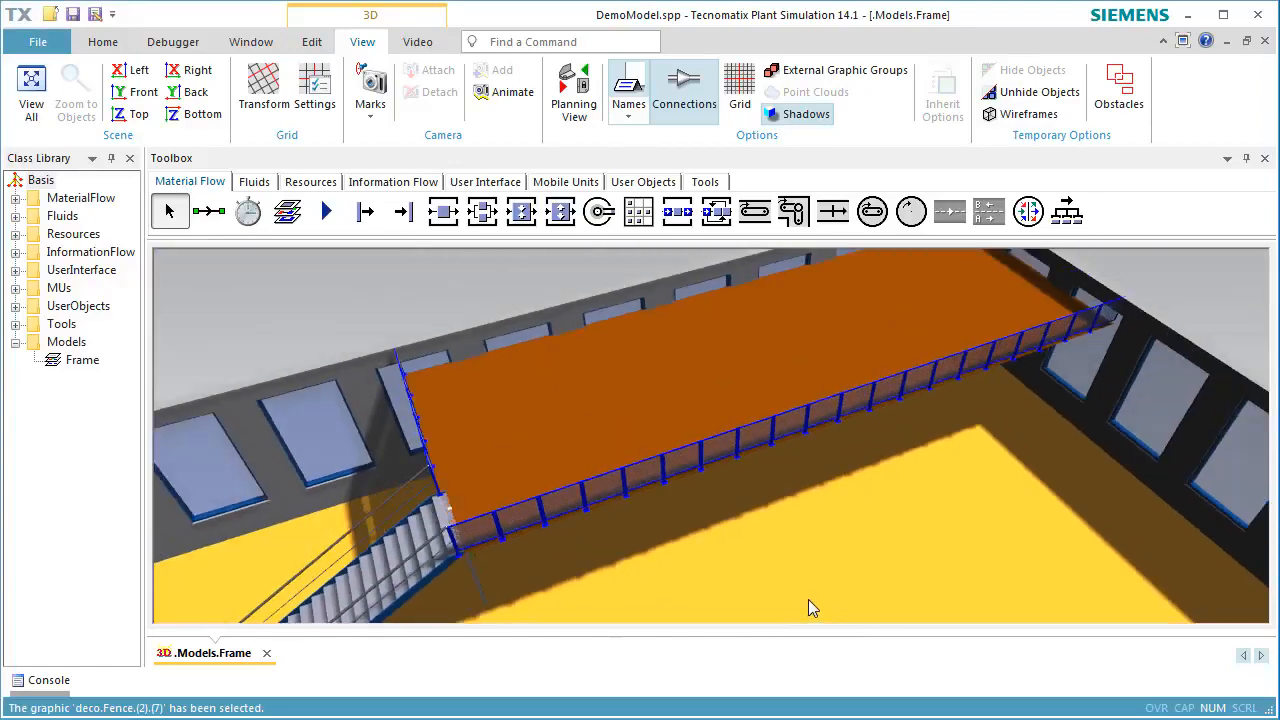
pyautogui.moveTo(808, 600); pyautogui.dragTo(807, 506, button='right')
pyautogui.scroll(-10, 807, 506)
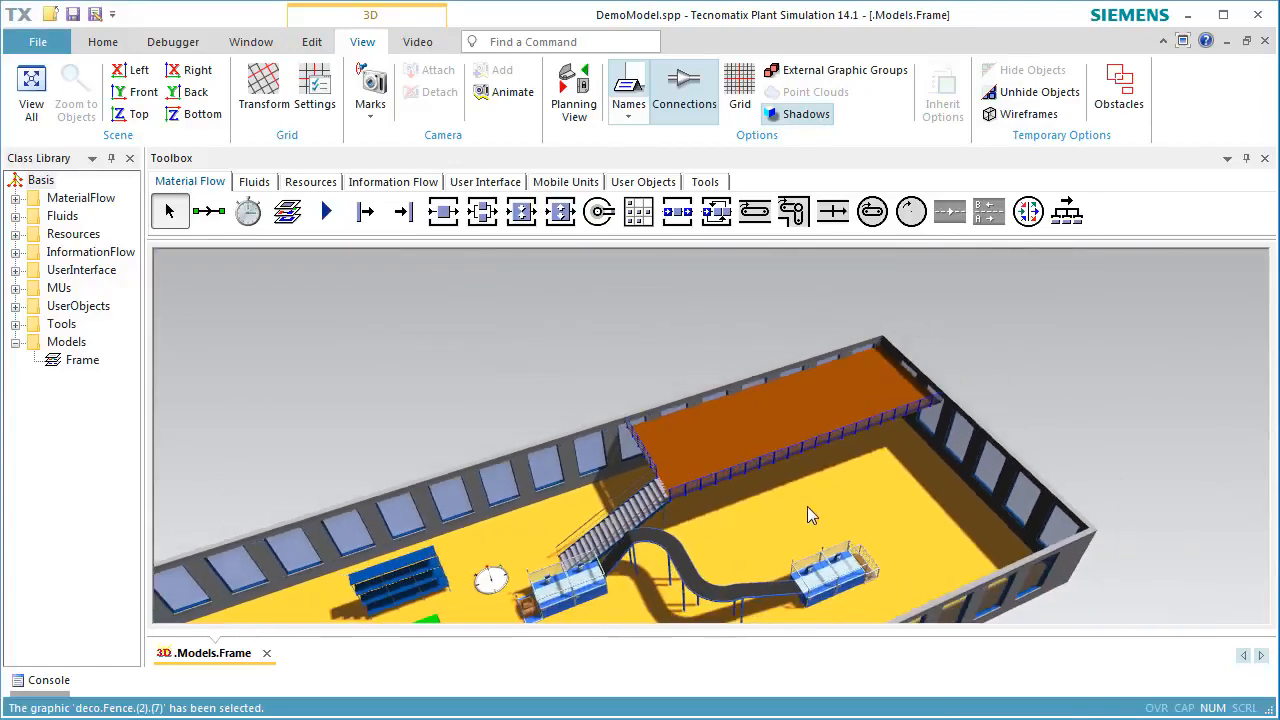
pyautogui.moveTo(889, 548); pyautogui.dragTo(995, 432, button='middle')
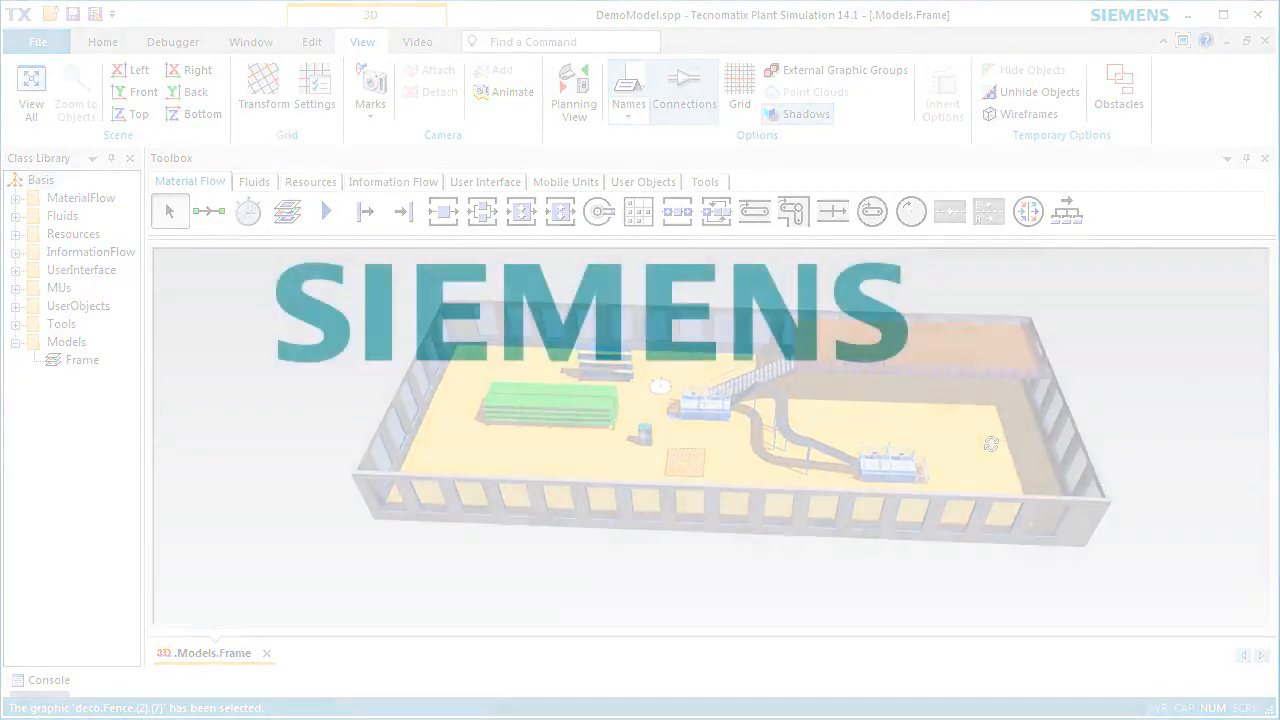